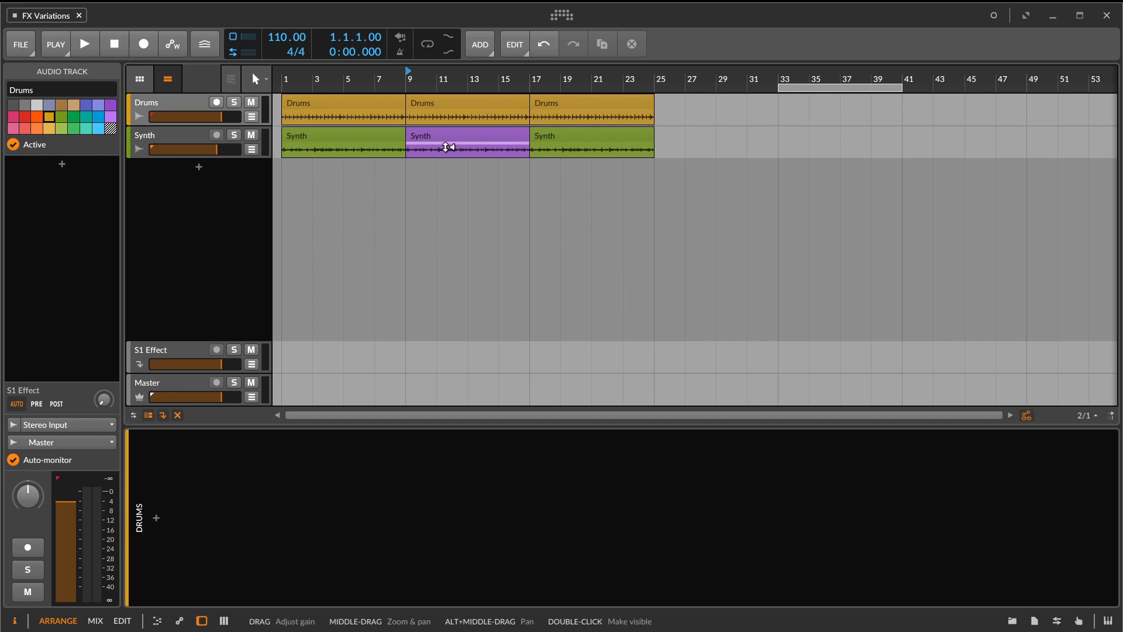
# Play the arrangement from bar 1 with the Synth track's Chain device bypassed, and again with it re-enabled.
pyautogui.click(173, 135)
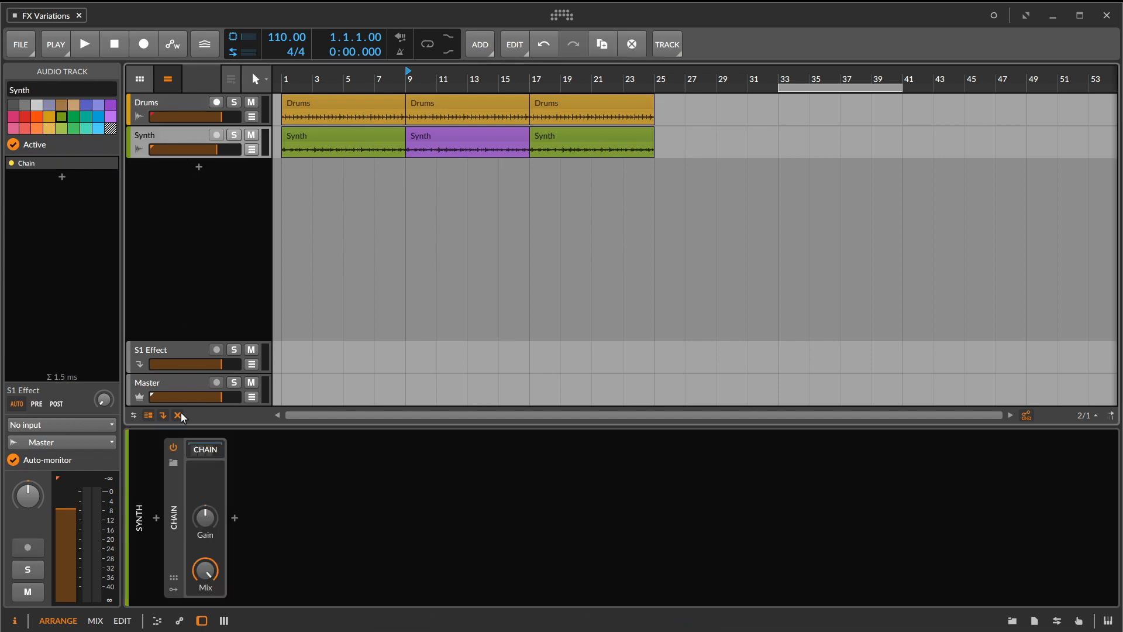
pyautogui.click(174, 447)
pyautogui.click(285, 69)
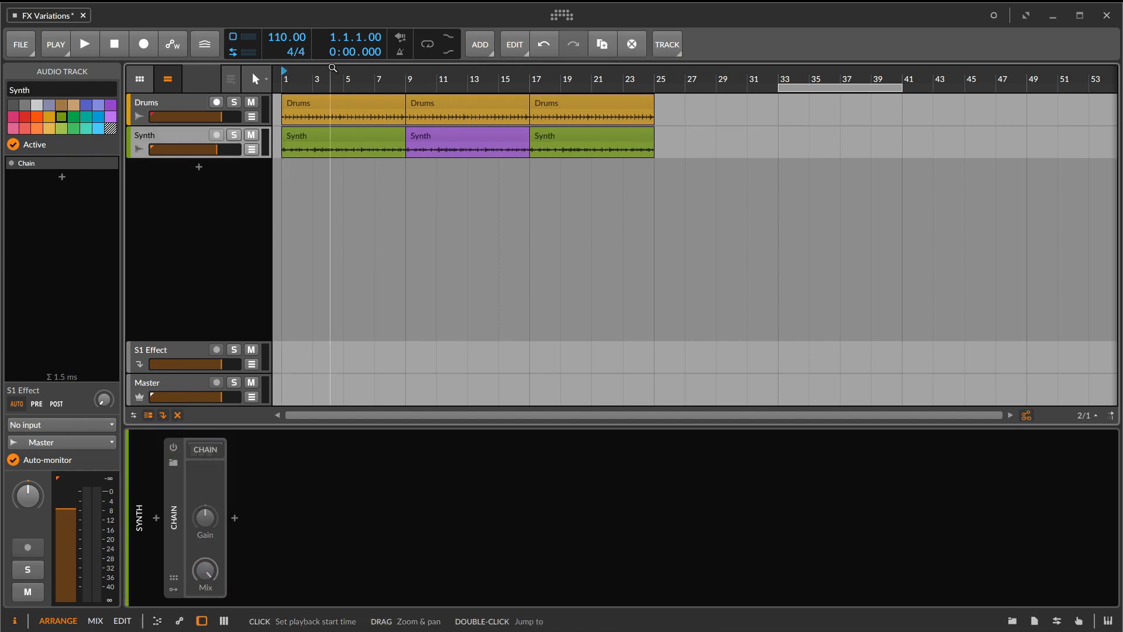
pyautogui.press('space')
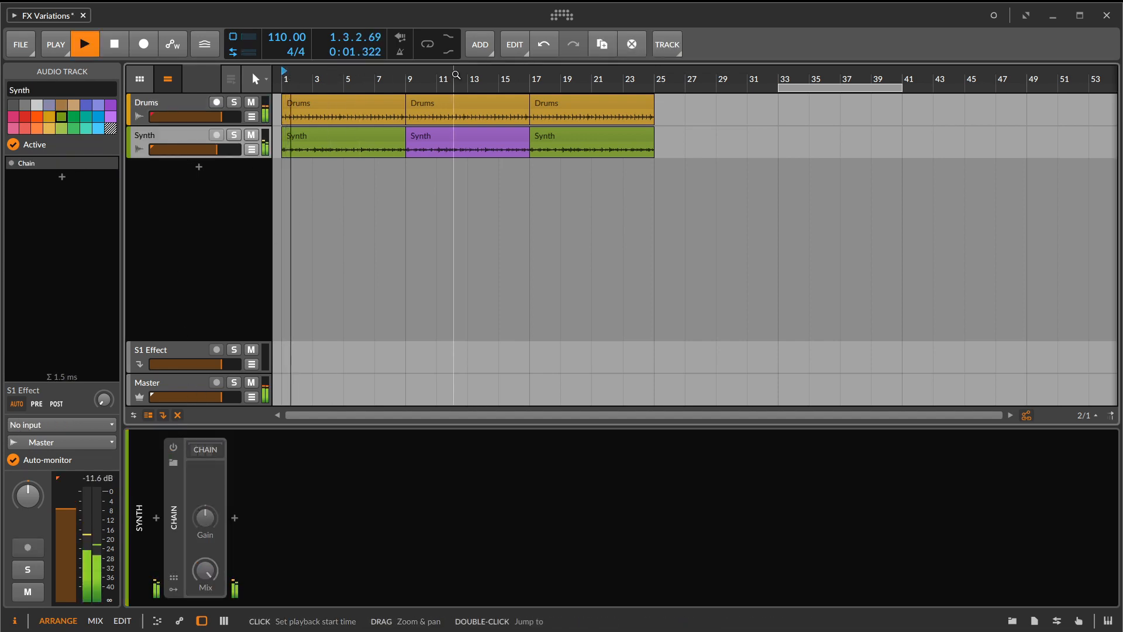
pyautogui.click(173, 447)
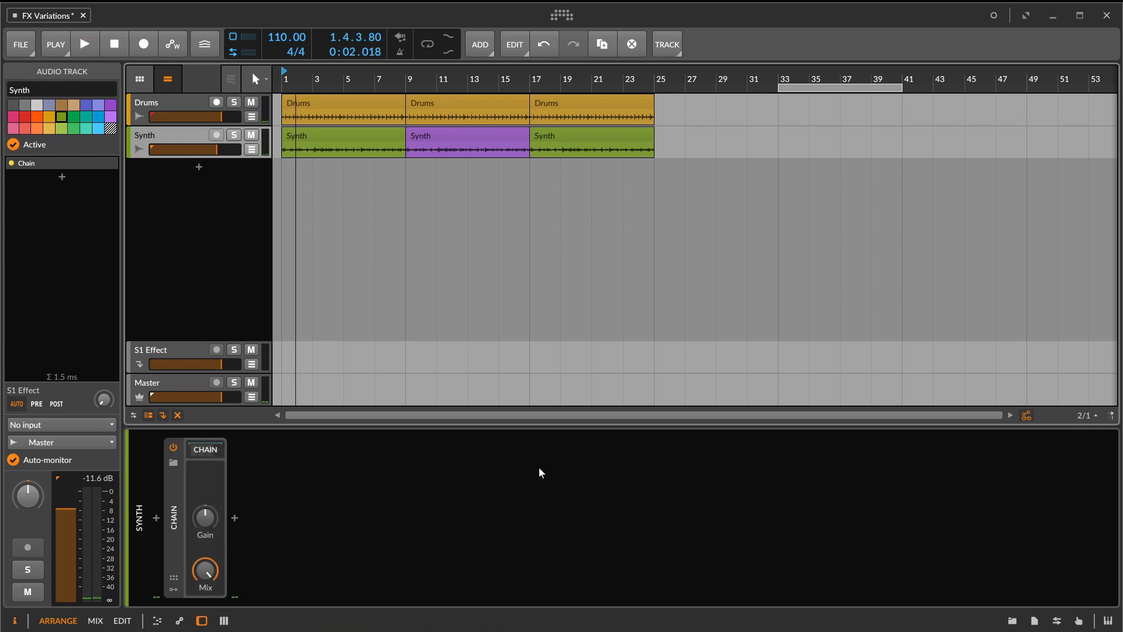
pyautogui.press('space')
pyautogui.press('space')
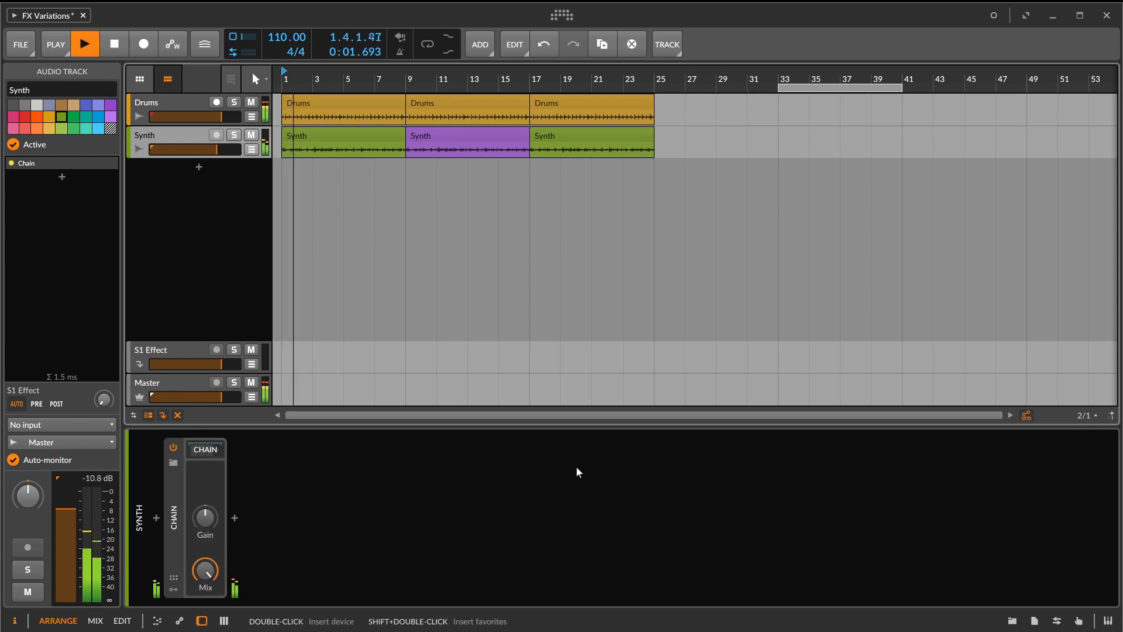
pyautogui.press('space')
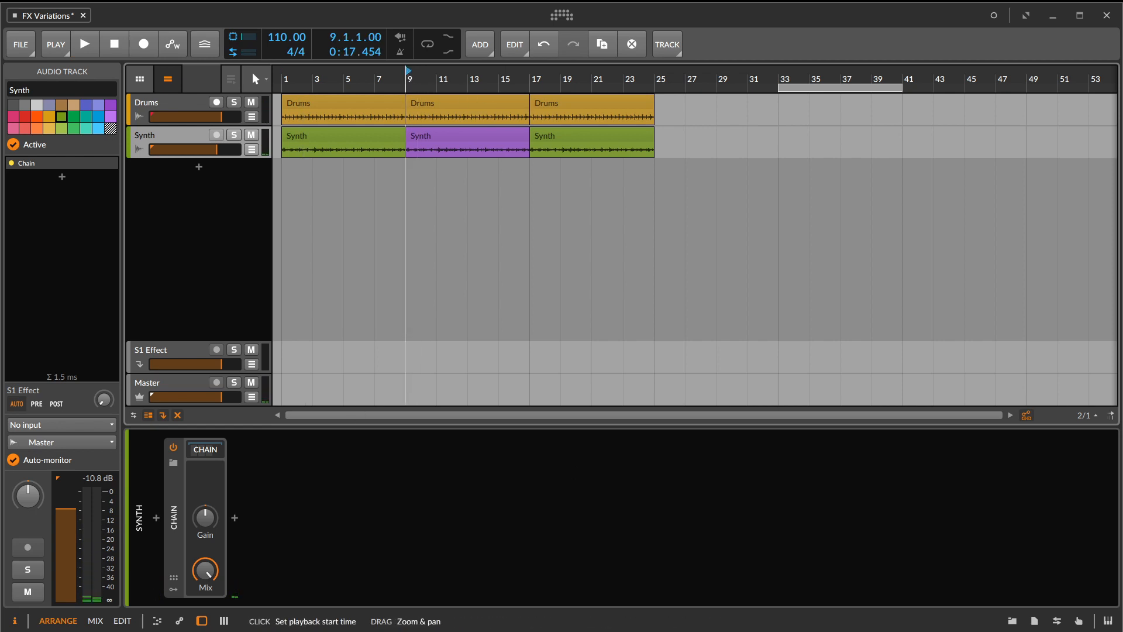
# Show the Synth track's automation lane for the Chain device's On/Off parameter.
pyautogui.moveTo(405, 79); pyautogui.dragTo(685, 81)
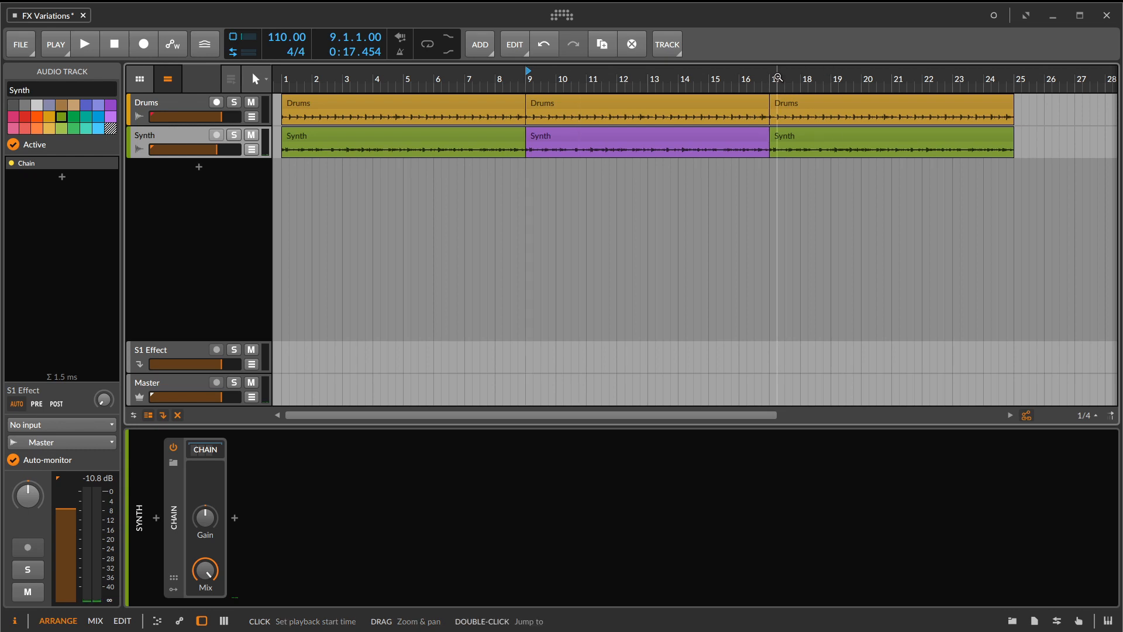
pyautogui.moveTo(778, 78); pyautogui.dragTo(479, 210)
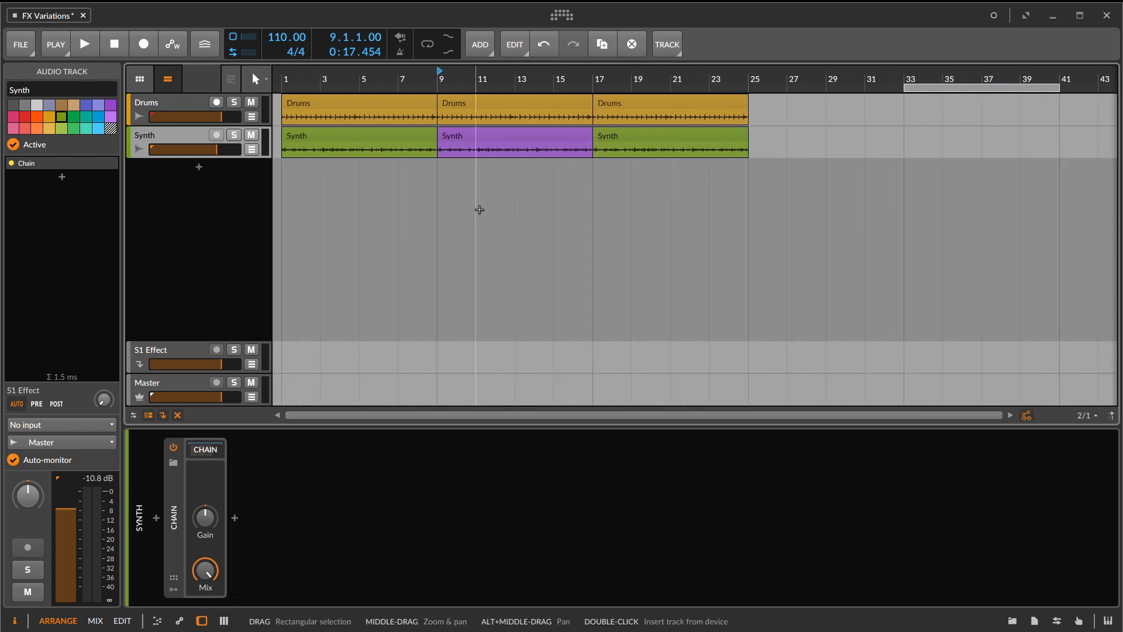
pyautogui.click(253, 150)
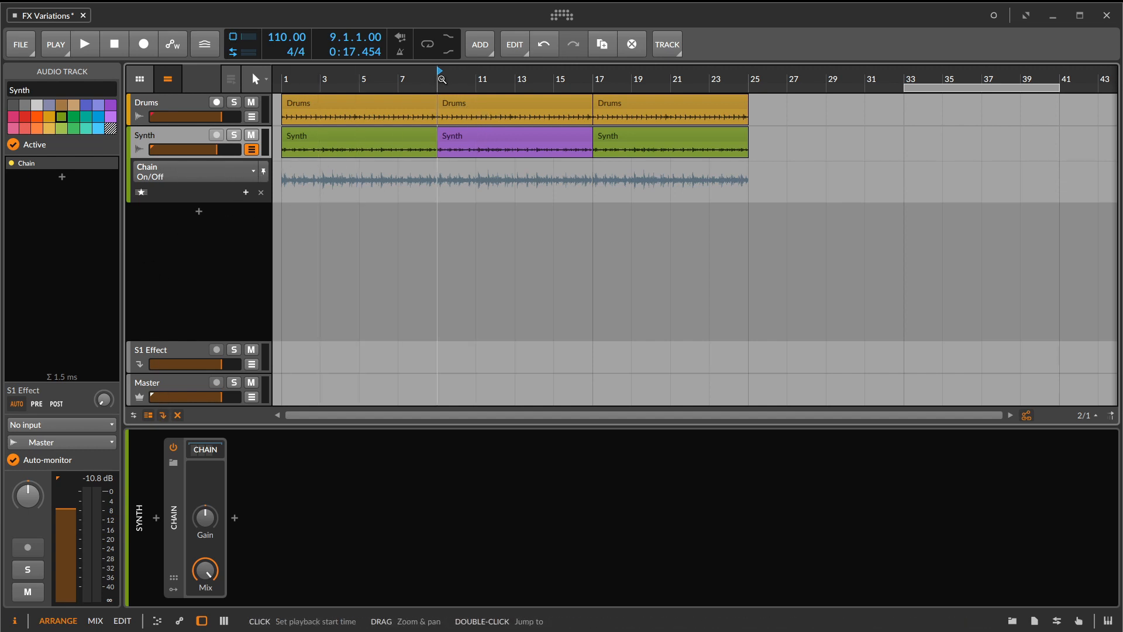
# Draw Chain On/Off automation on the Synth track that is off before bar 9 and on from 9.1.1.00.
pyautogui.moveTo(441, 79); pyautogui.dragTo(507, 177)
pyautogui.click(503, 166)
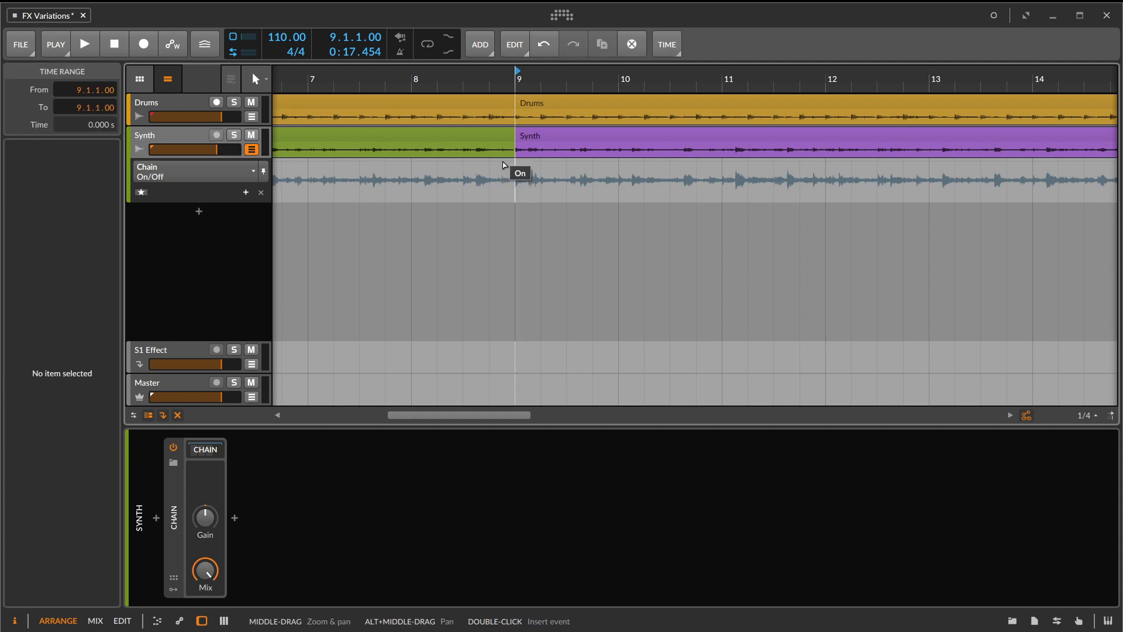
pyautogui.click(515, 200)
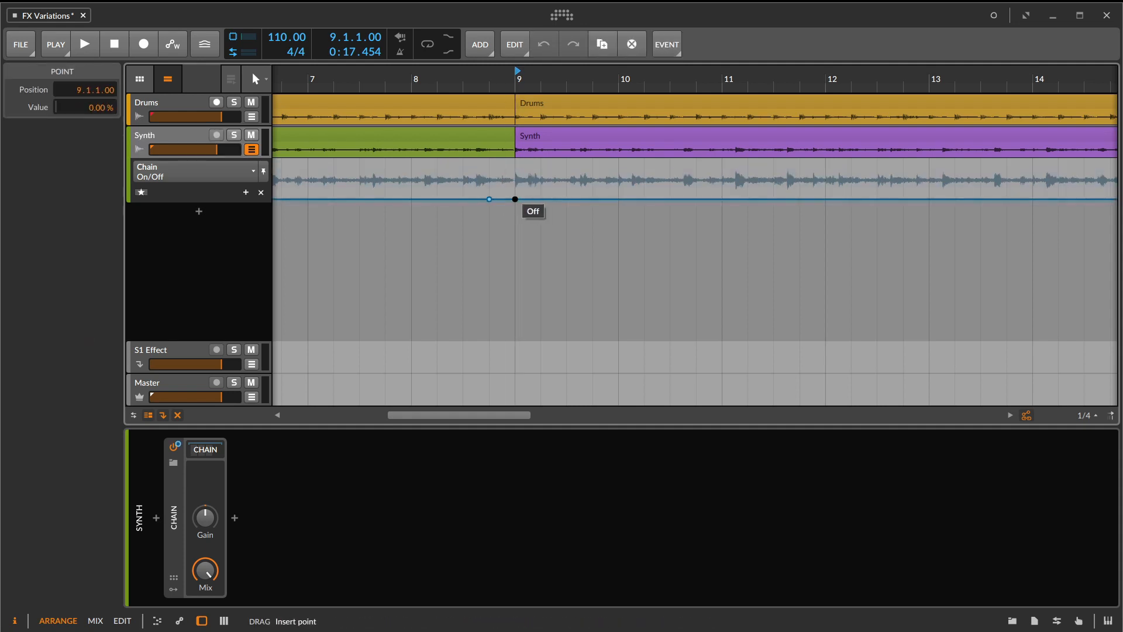
pyautogui.moveTo(518, 204); pyautogui.dragTo(519, 163)
# Add a Chain On/Off automation point at 17.1.1.00 and set it to off.
pyautogui.moveTo(536, 76); pyautogui.dragTo(365, 59)
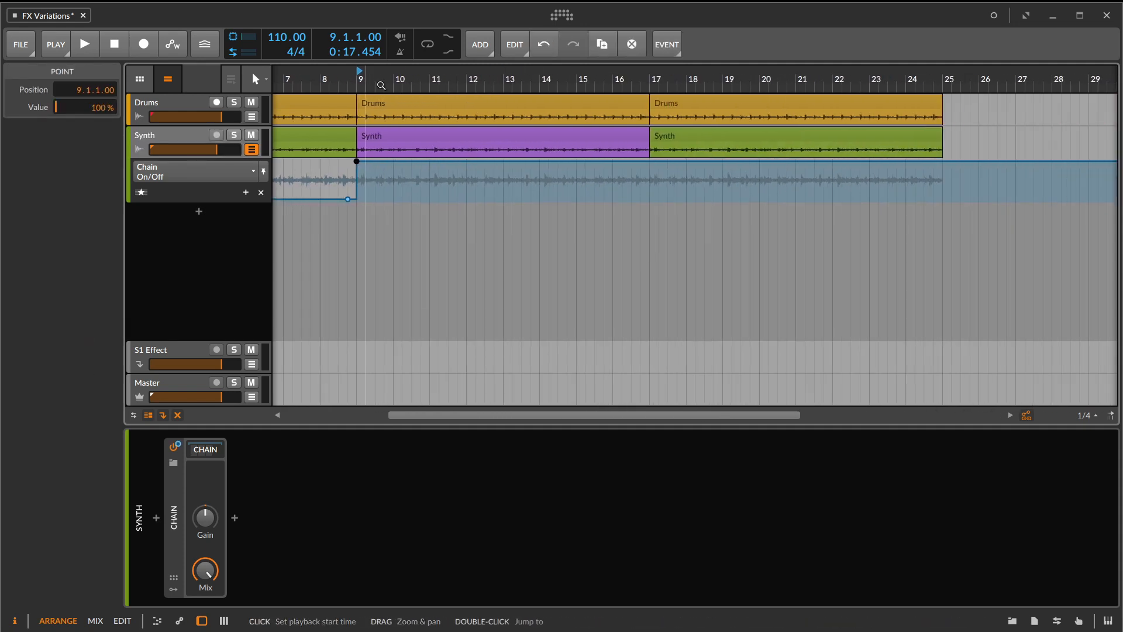
pyautogui.click(649, 161)
pyautogui.moveTo(649, 161); pyautogui.dragTo(650, 199)
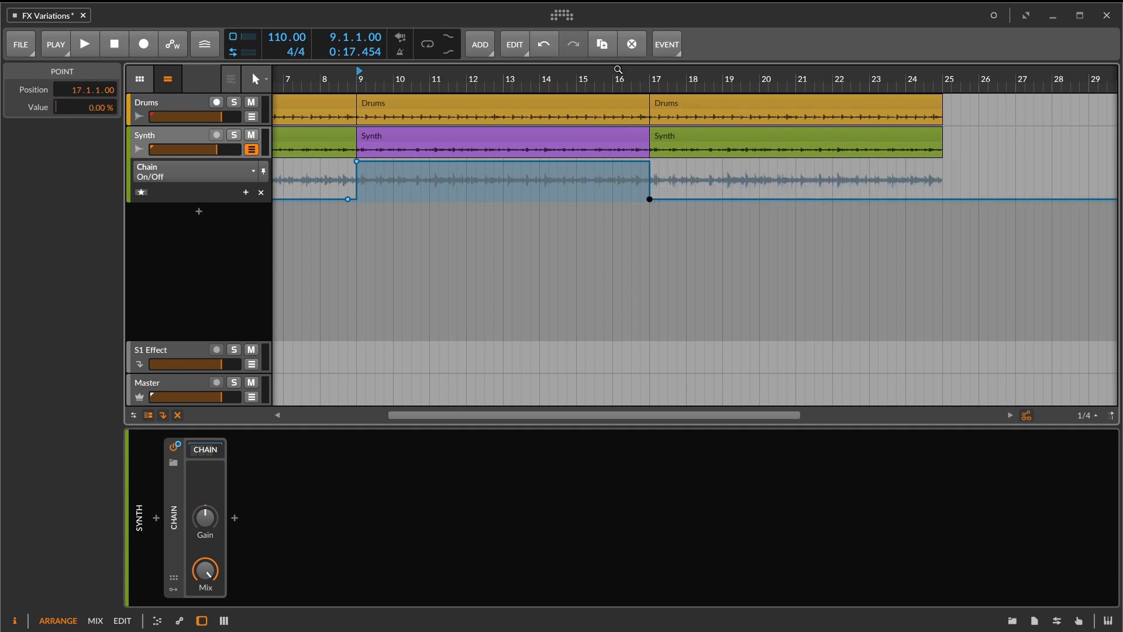
# Set the playback start to bar 7 and reveal the effects nested in the Synth track's Chain device.
pyautogui.moveTo(613, 74); pyautogui.dragTo(595, 69)
pyautogui.click(401, 73)
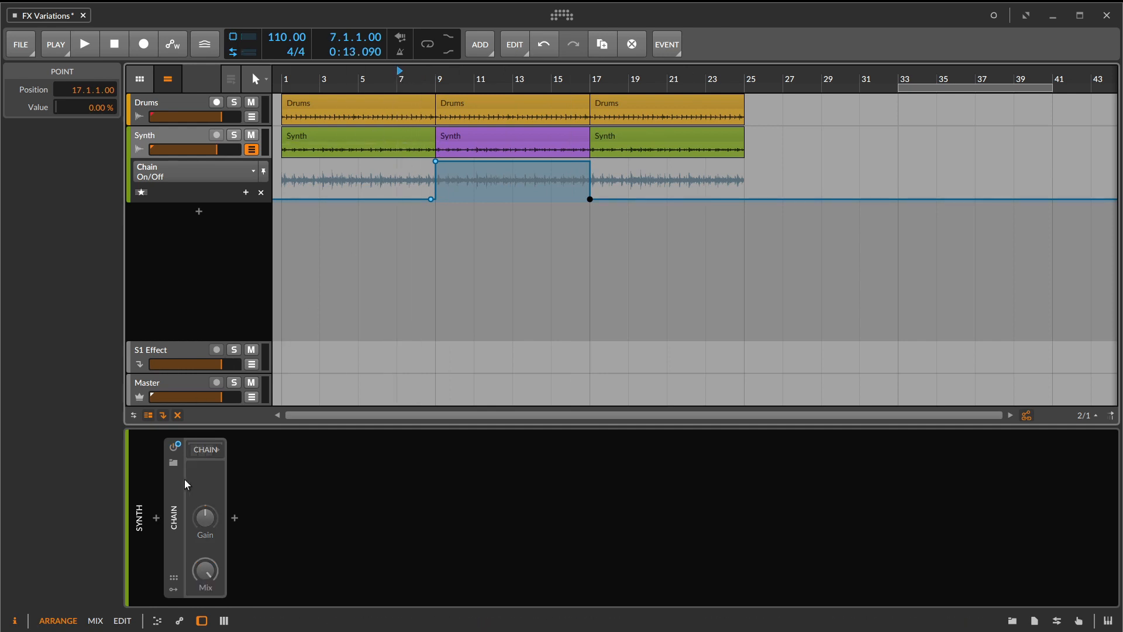
pyautogui.click(200, 457)
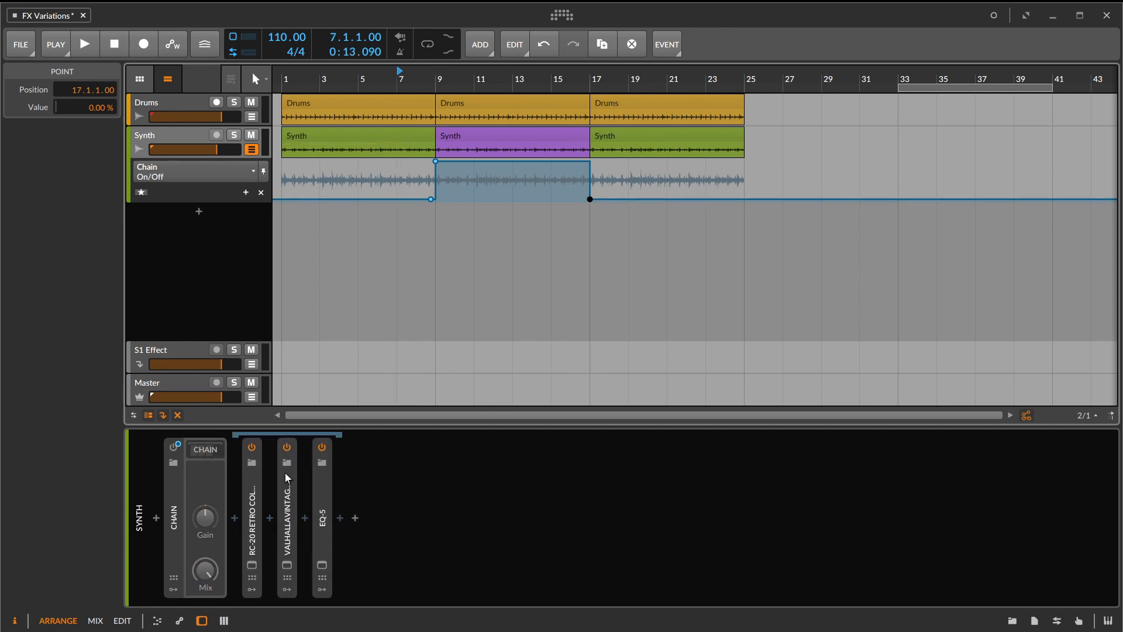
# Audition the automated switch at bar 9 from bar 7, and the one at bar 17 from bar 16.
pyautogui.moveTo(461, 79); pyautogui.dragTo(531, 78)
pyautogui.press('space')
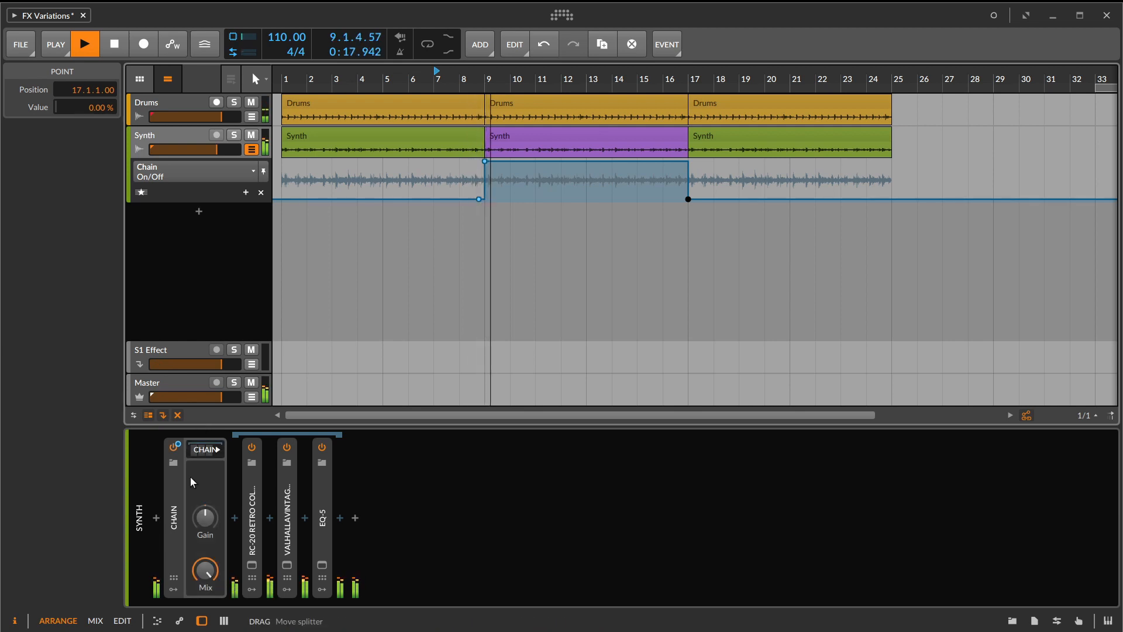
pyautogui.press('space')
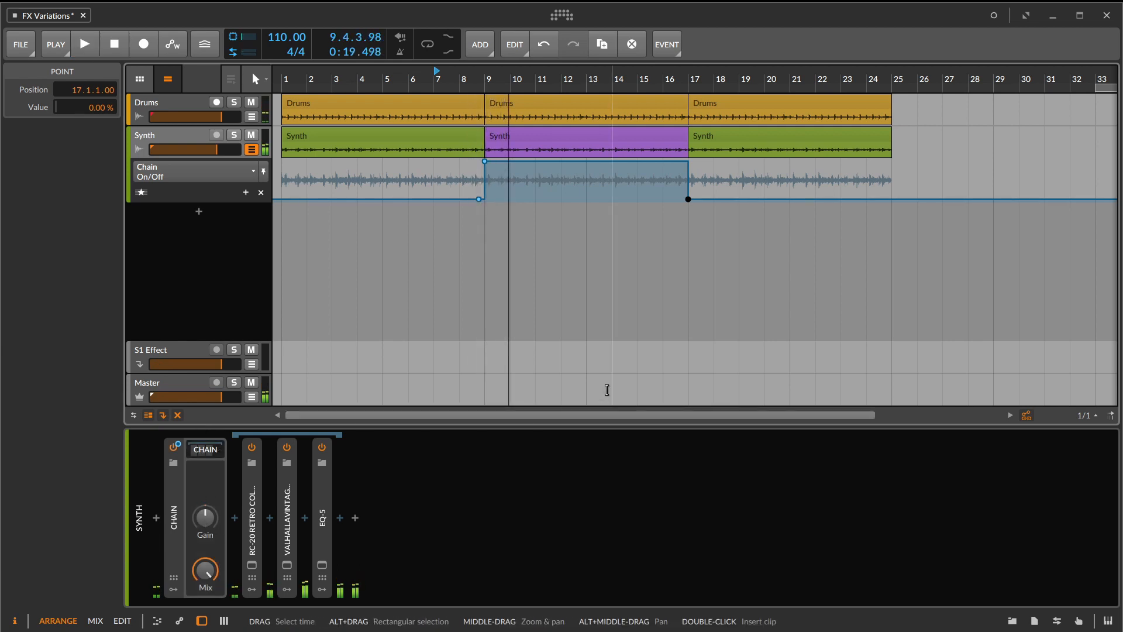
pyautogui.click(665, 80)
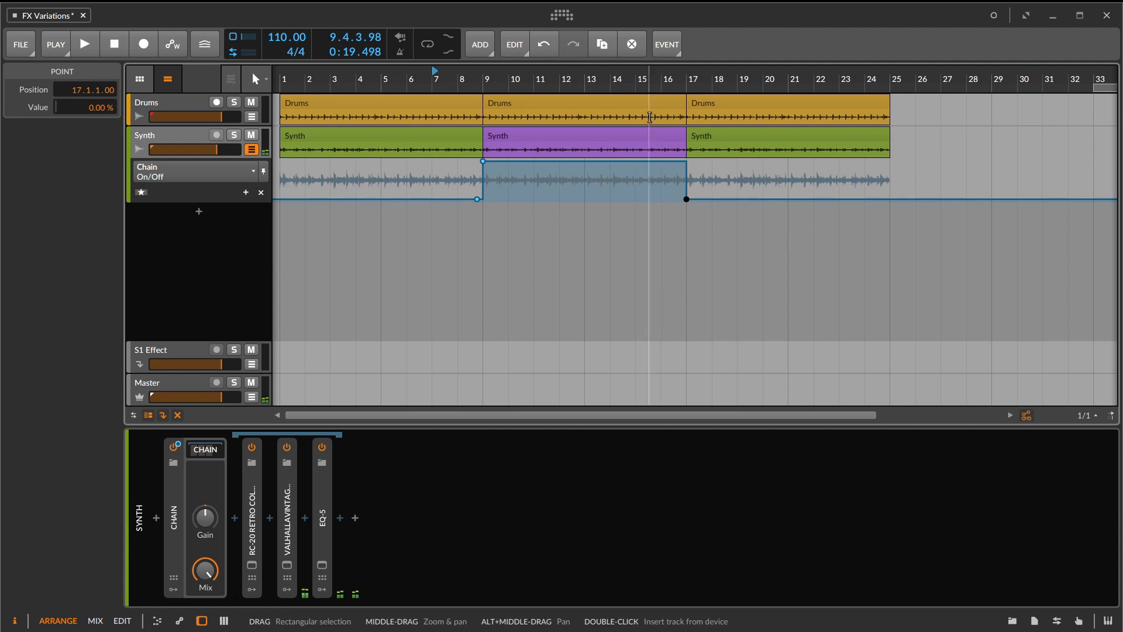
pyautogui.press('space')
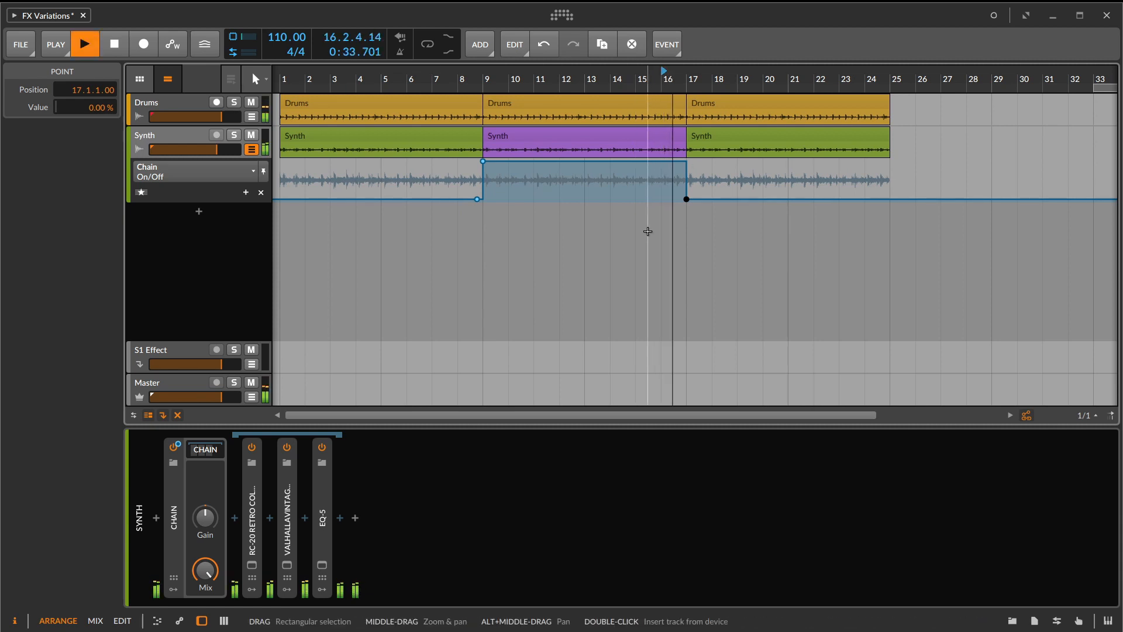
pyautogui.press('space')
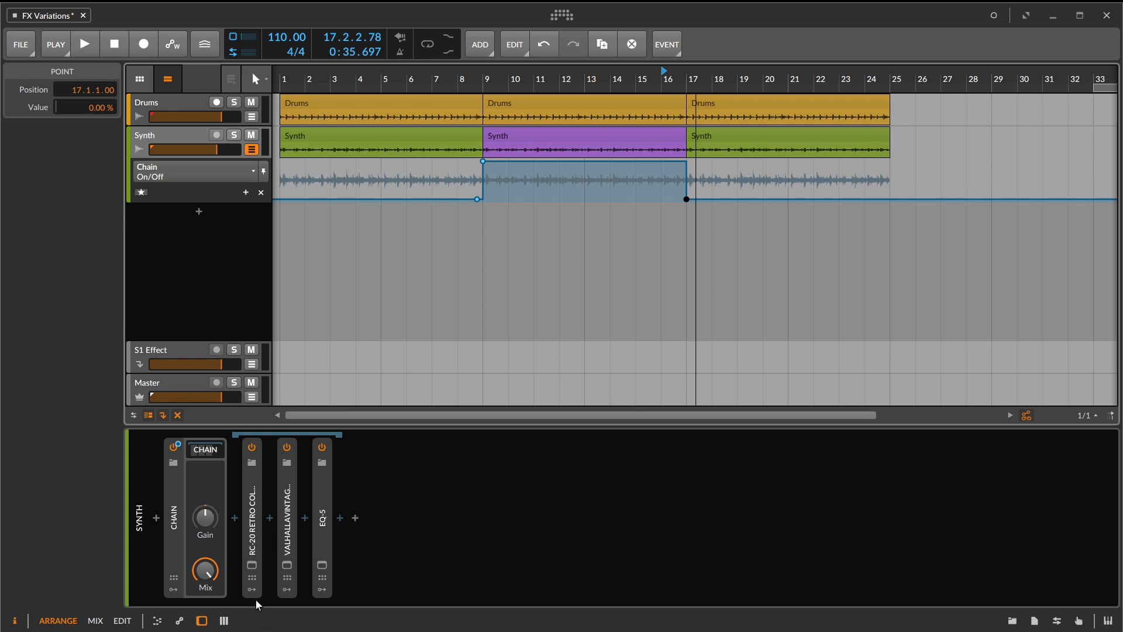
# Delete the Chain On/Off automation, and sweep the Chain's Mix down and back up to 100%.
pyautogui.click(261, 193)
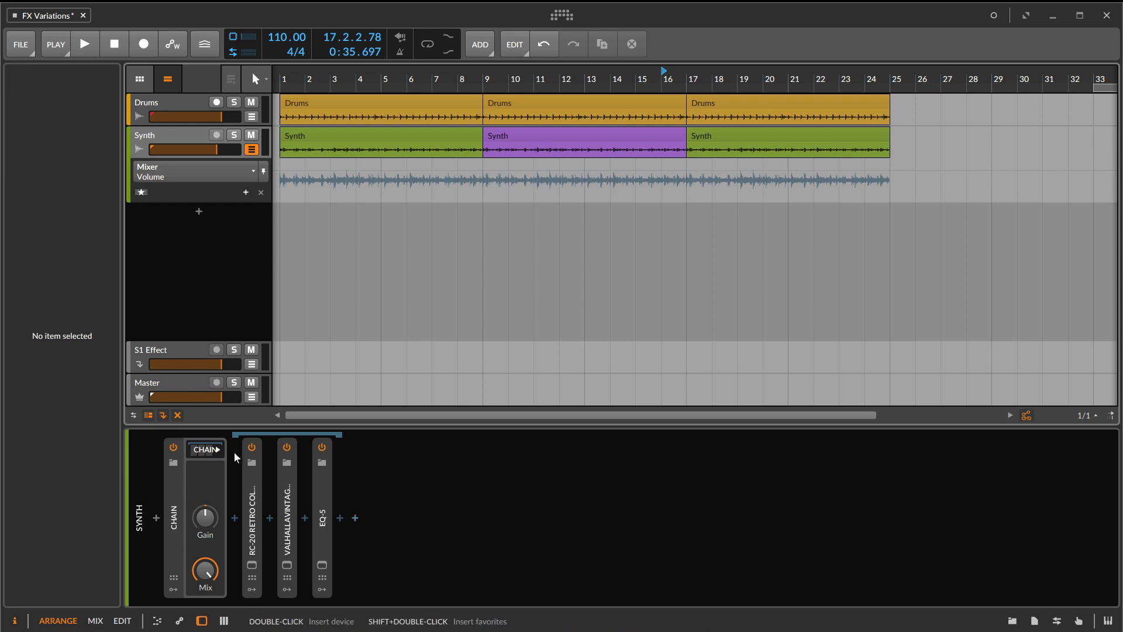
pyautogui.moveTo(206, 570); pyautogui.dragTo(205, 620)
pyautogui.moveTo(205, 570); pyautogui.dragTo(206, 553)
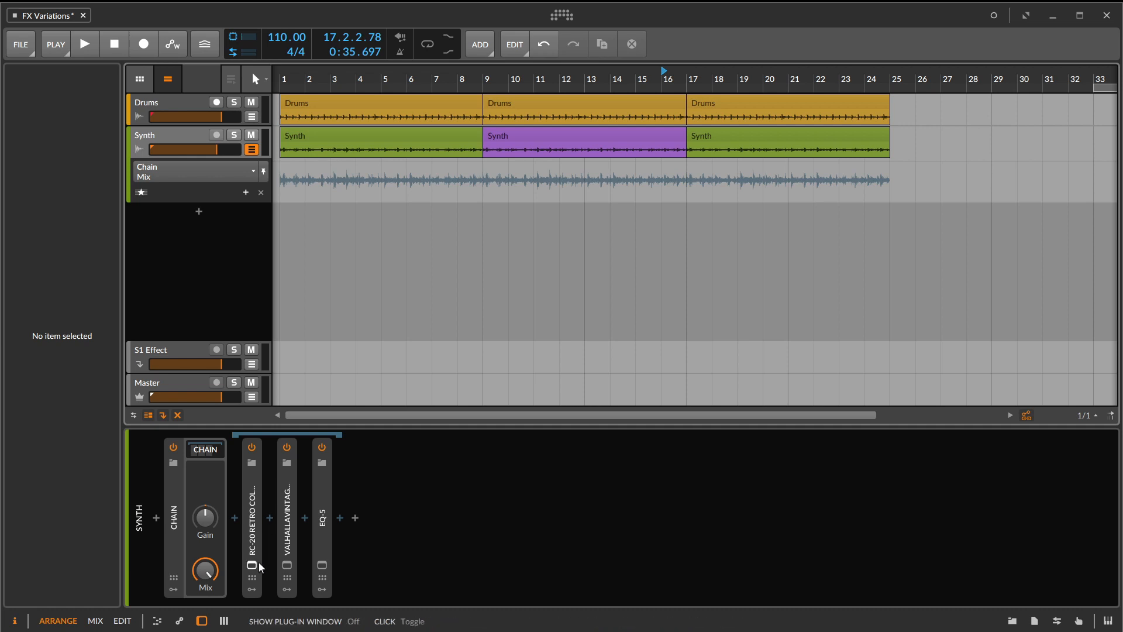
# Adjust the Magnitude in RC-20 Retro Color during playback from bar 8, and close the plug-in window.
pyautogui.click(462, 76)
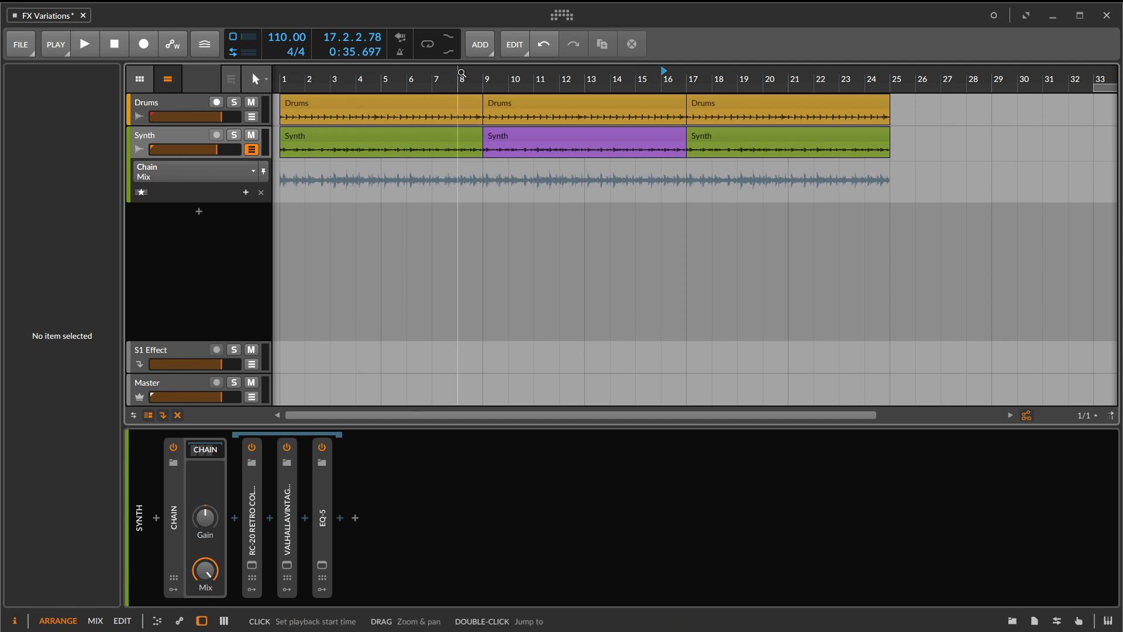
pyautogui.press('space')
pyautogui.click(251, 564)
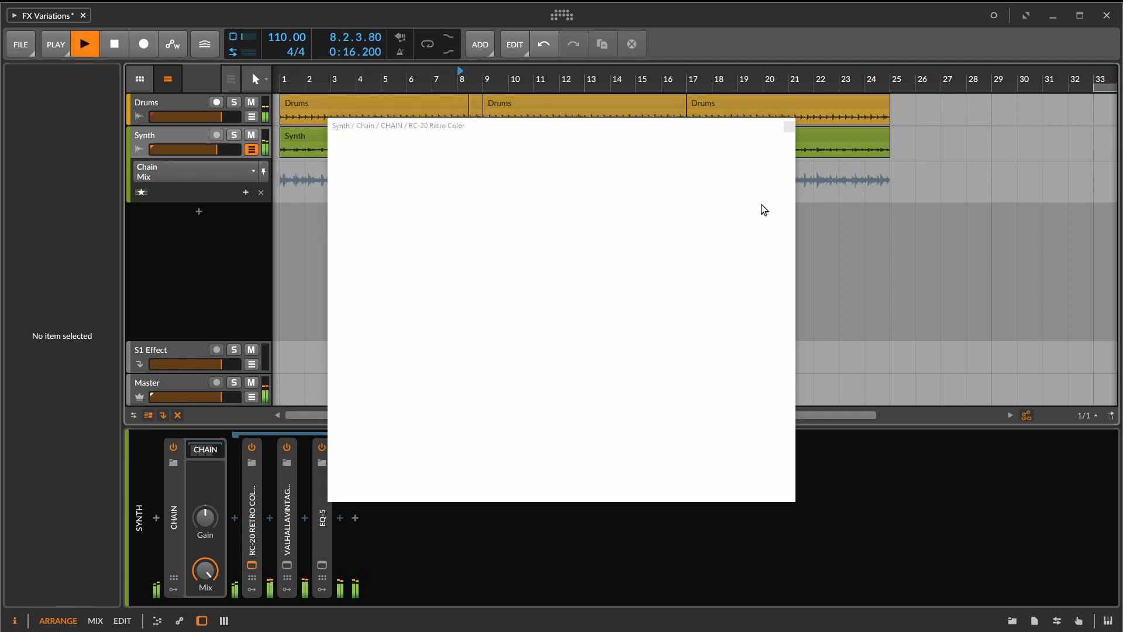
pyautogui.moveTo(759, 166); pyautogui.dragTo(789, 178)
pyautogui.press('space')
pyautogui.click(790, 126)
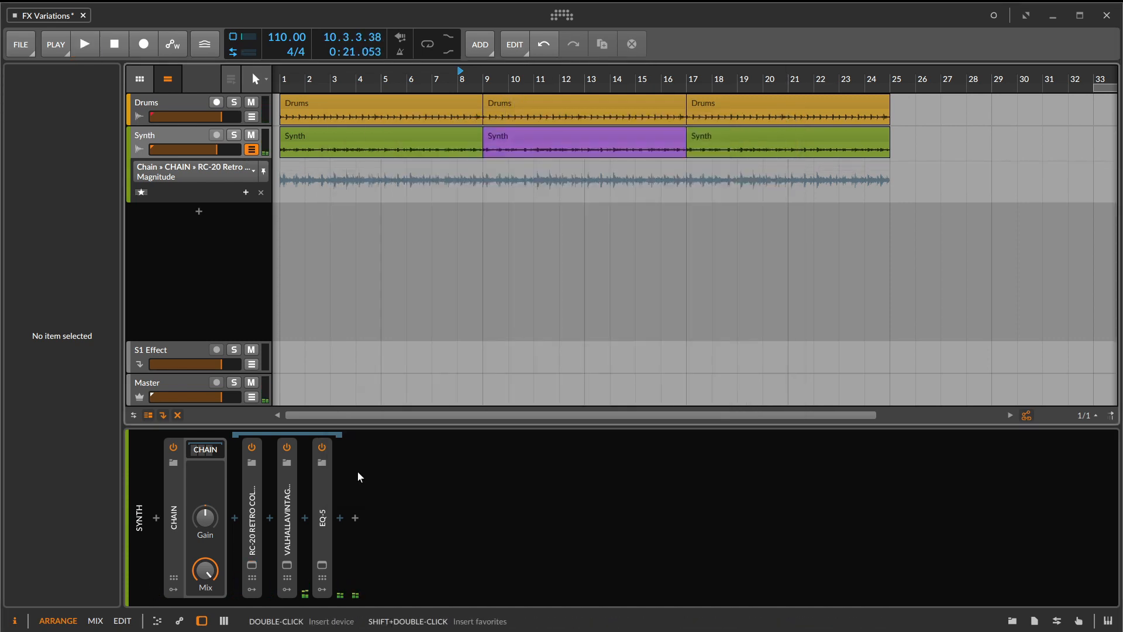
# Sweep the Chain's Mix during playback from bar 8 and leave it at 100%.
pyautogui.press('space')
pyautogui.moveTo(205, 570)
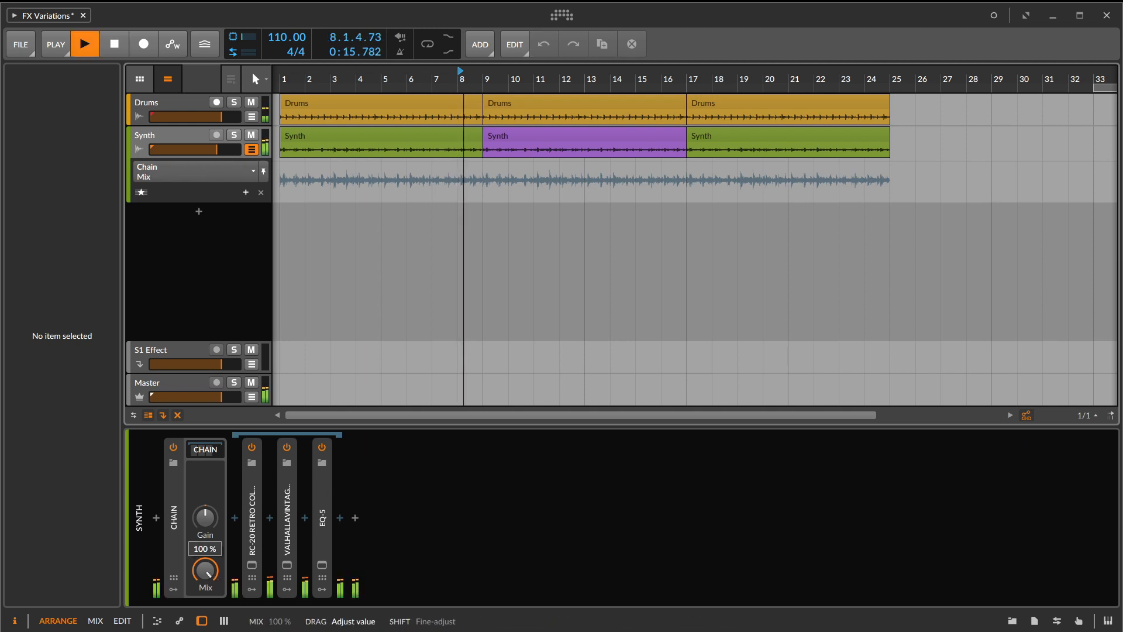
pyautogui.moveTo(205, 570)
pyautogui.mouseDown()
pyautogui.moveTo(205, 585)
pyautogui.moveTo(204, 571)
pyautogui.mouseUp()
pyautogui.press('space')
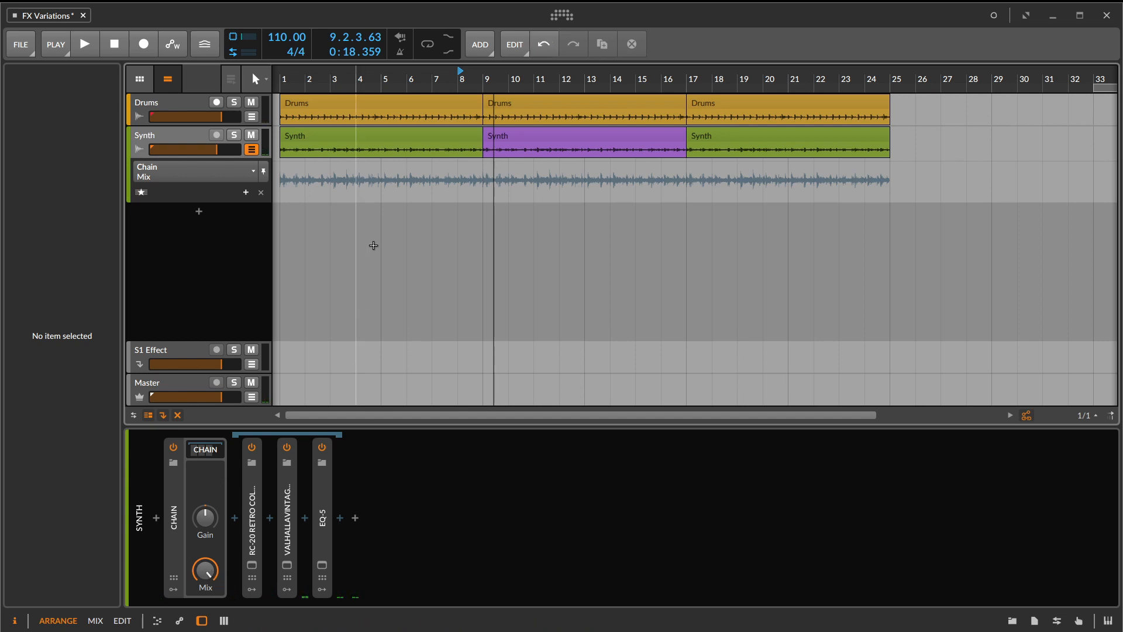
# Add a Chain Mix automation point at 8.4.1.00 on the Synth track and lower it to 0%.
pyautogui.moveTo(456, 79); pyautogui.dragTo(501, 125)
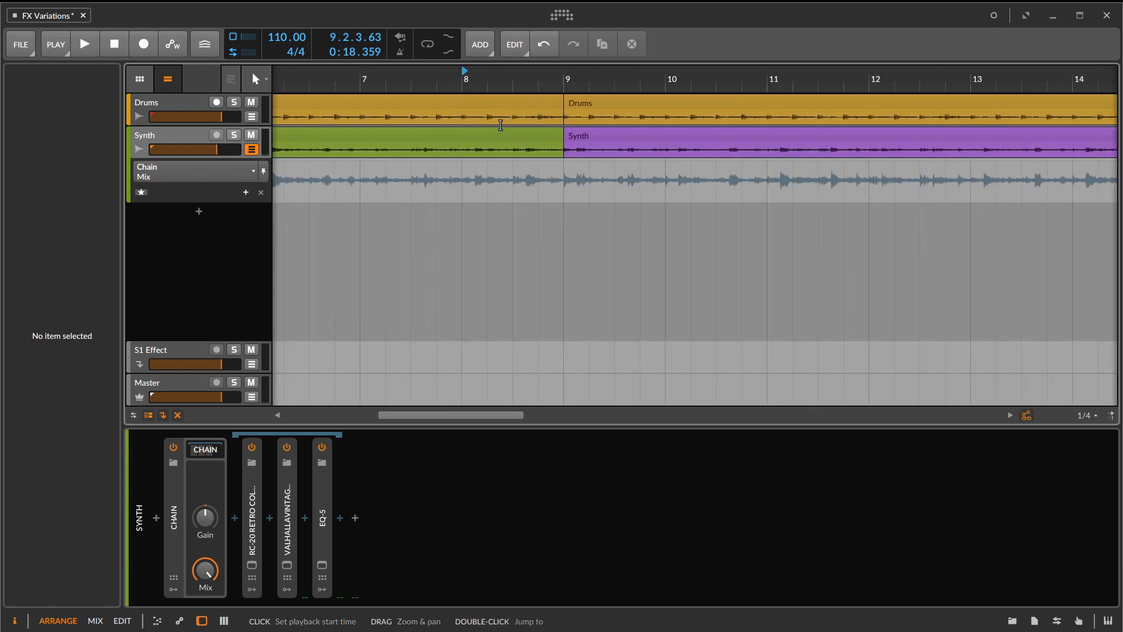
pyautogui.click(545, 161)
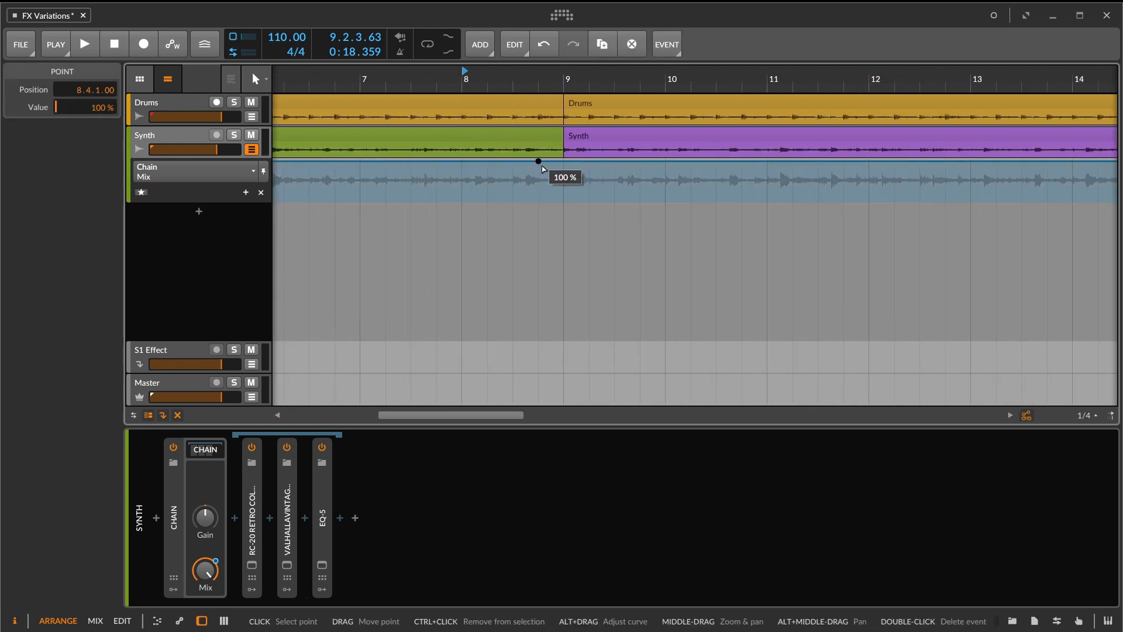
pyautogui.moveTo(545, 161); pyautogui.dragTo(545, 199)
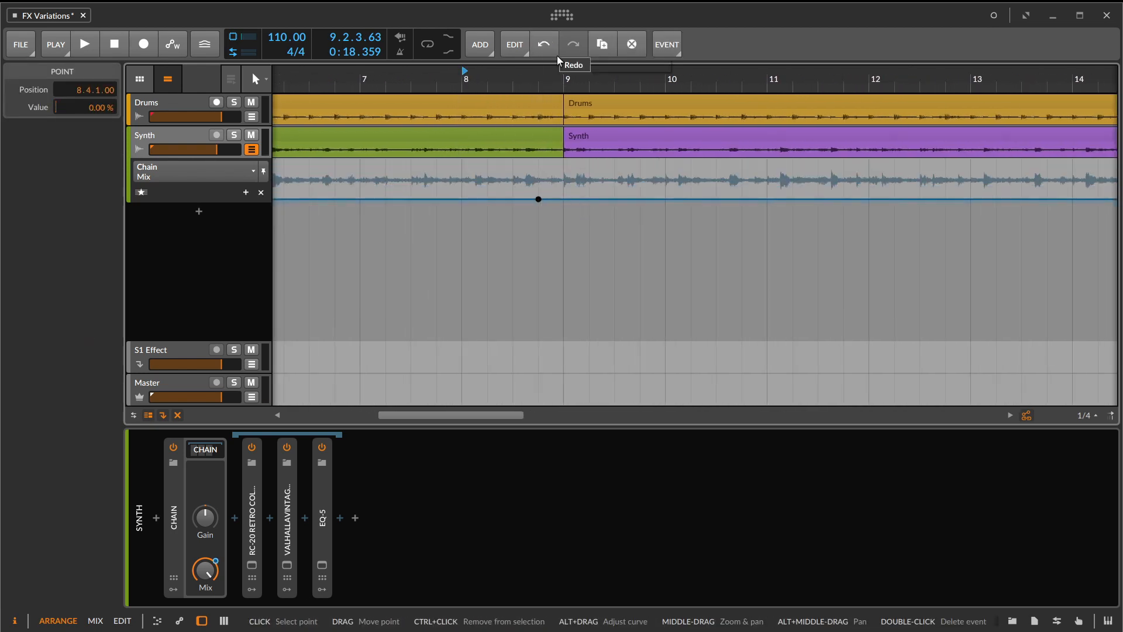
# Ramp the Chain Mix automation from 0% just before bar 9 to 100% at 9.1.3.00, and play it back from bar 8.
pyautogui.moveTo(561, 72); pyautogui.dragTo(476, 60)
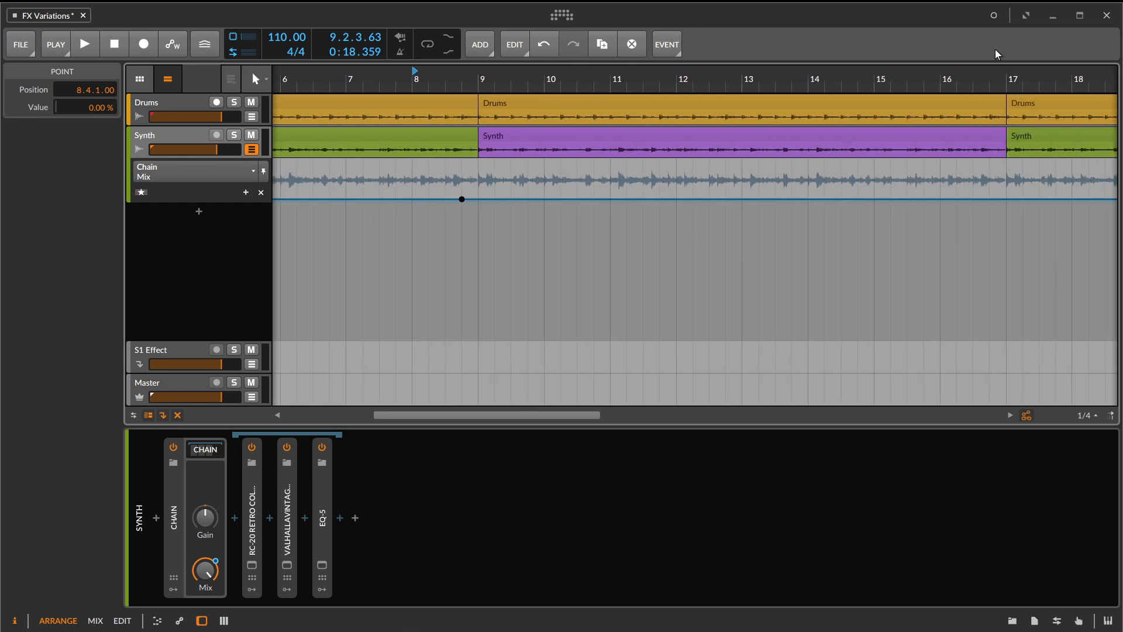
pyautogui.moveTo(994, 74); pyautogui.dragTo(964, 72)
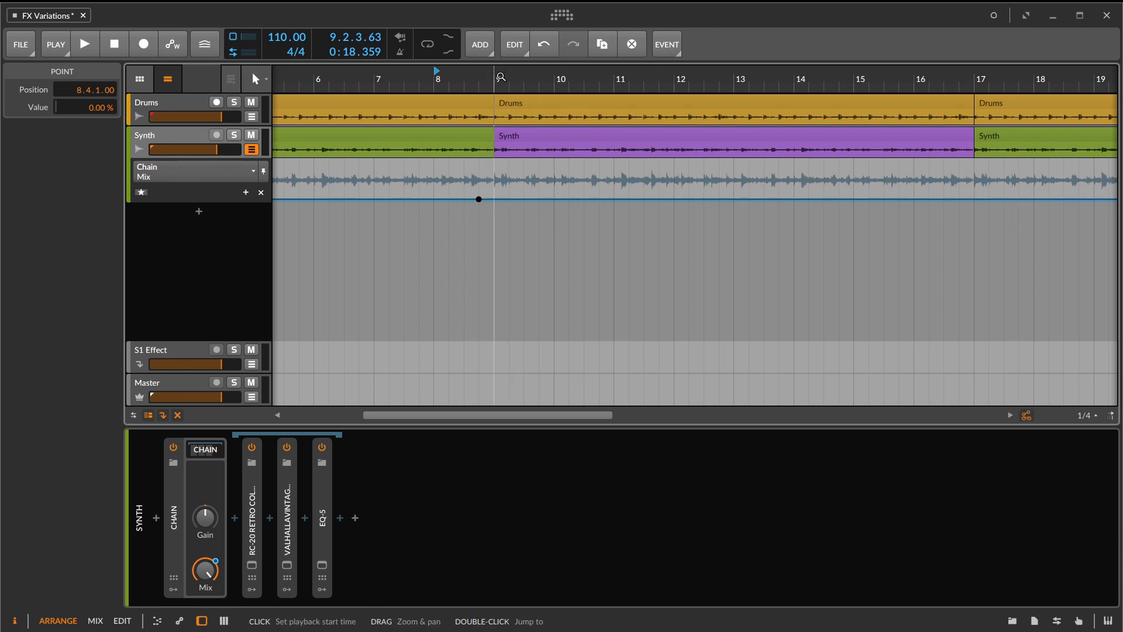
pyautogui.scroll(5, 494, 199)
pyautogui.click(456, 199)
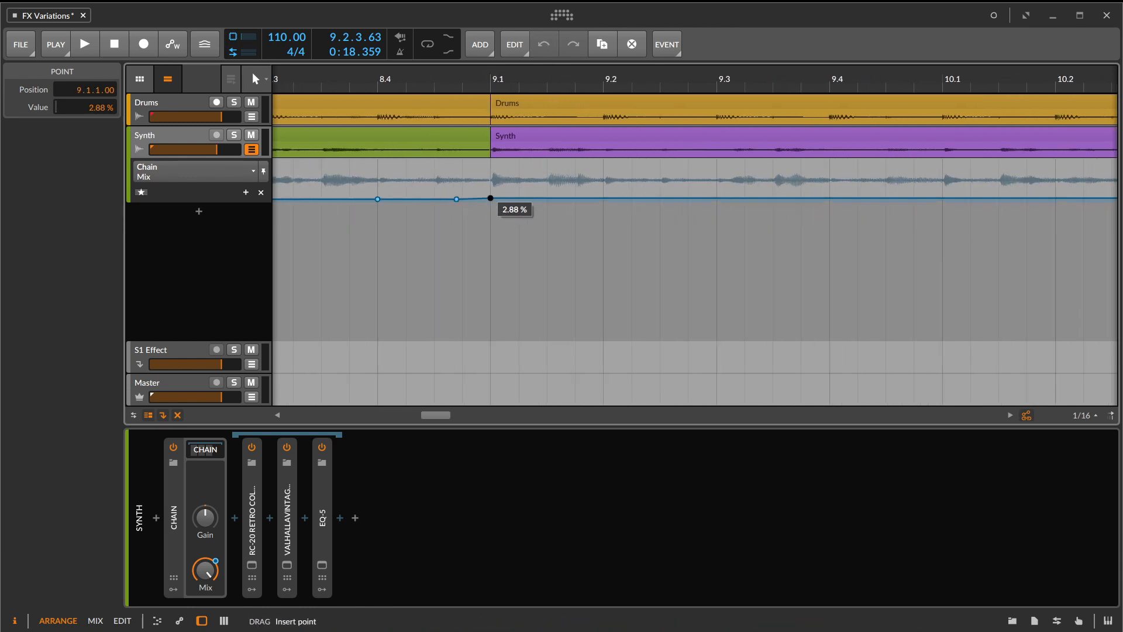
pyautogui.moveTo(514, 199); pyautogui.dragTo(547, 157)
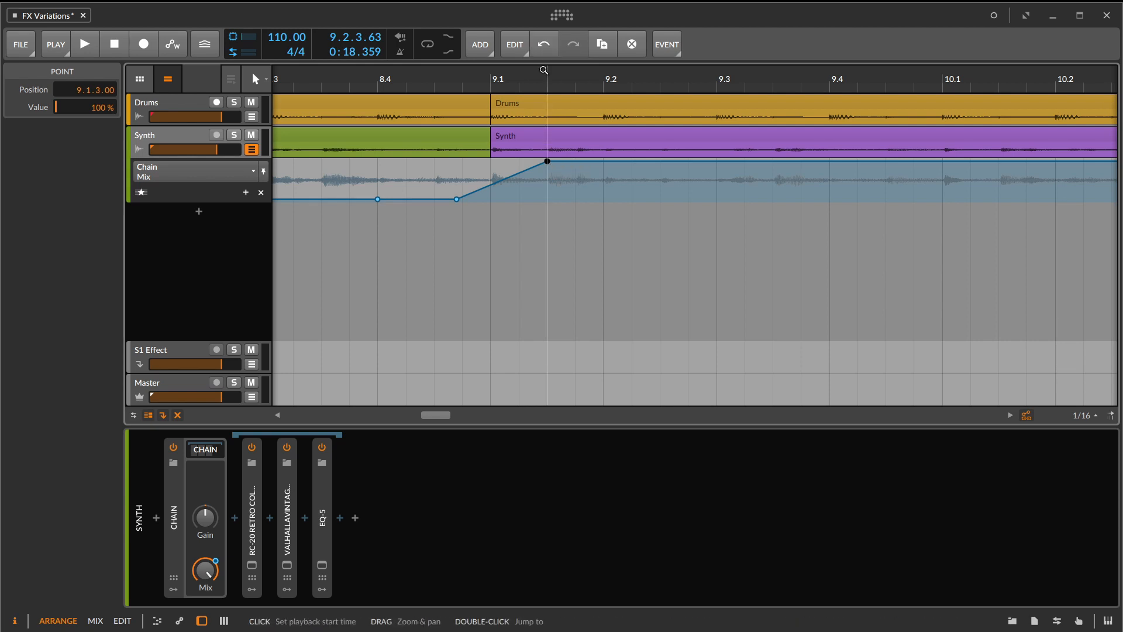
pyautogui.scroll(-5, 497, 79)
pyautogui.press('space')
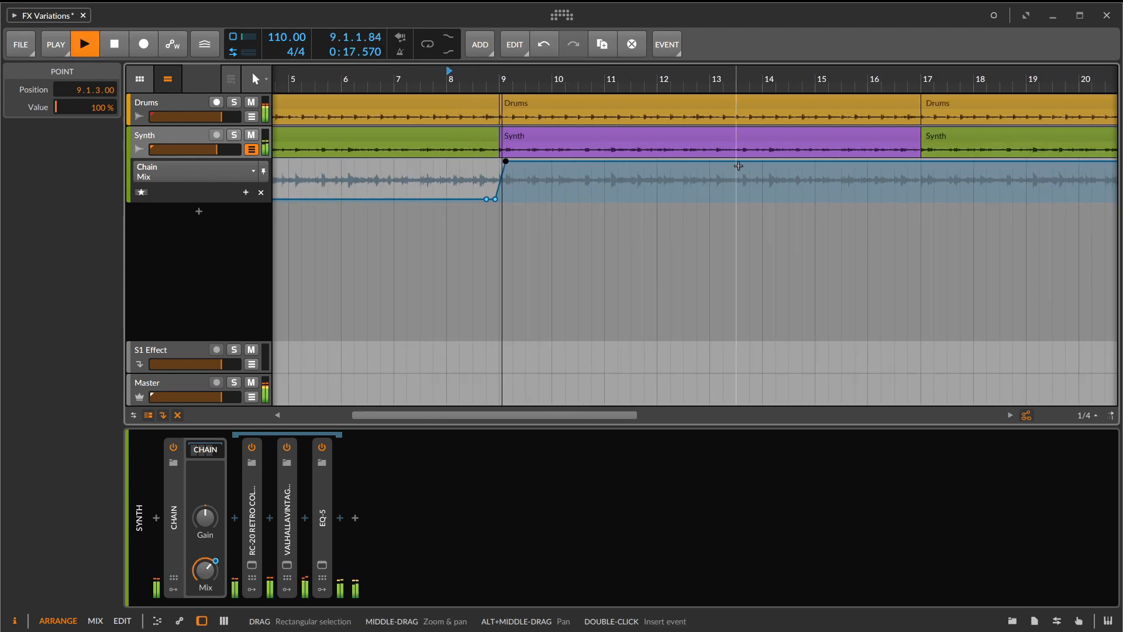
# Lower the Chain's Gain to -3.0 dB, play back from bar 8, and bring the Chain Mix automation back into view.
pyautogui.scroll(-3, 607, 79)
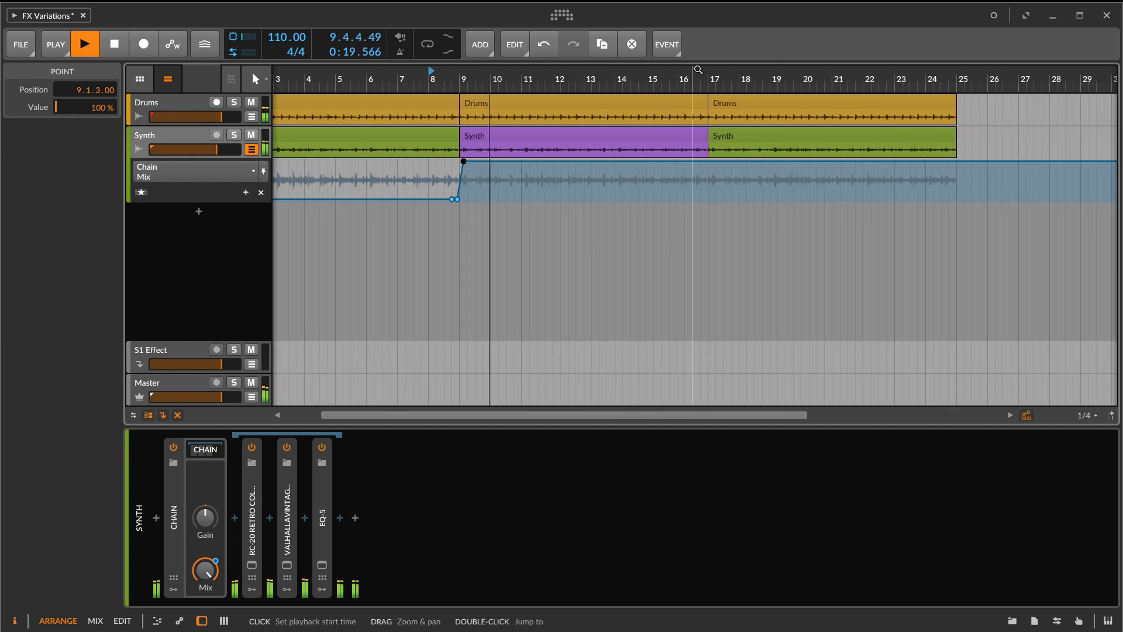
pyautogui.press('space')
pyautogui.click(205, 517)
pyautogui.moveTo(205, 517); pyautogui.dragTo(205, 523)
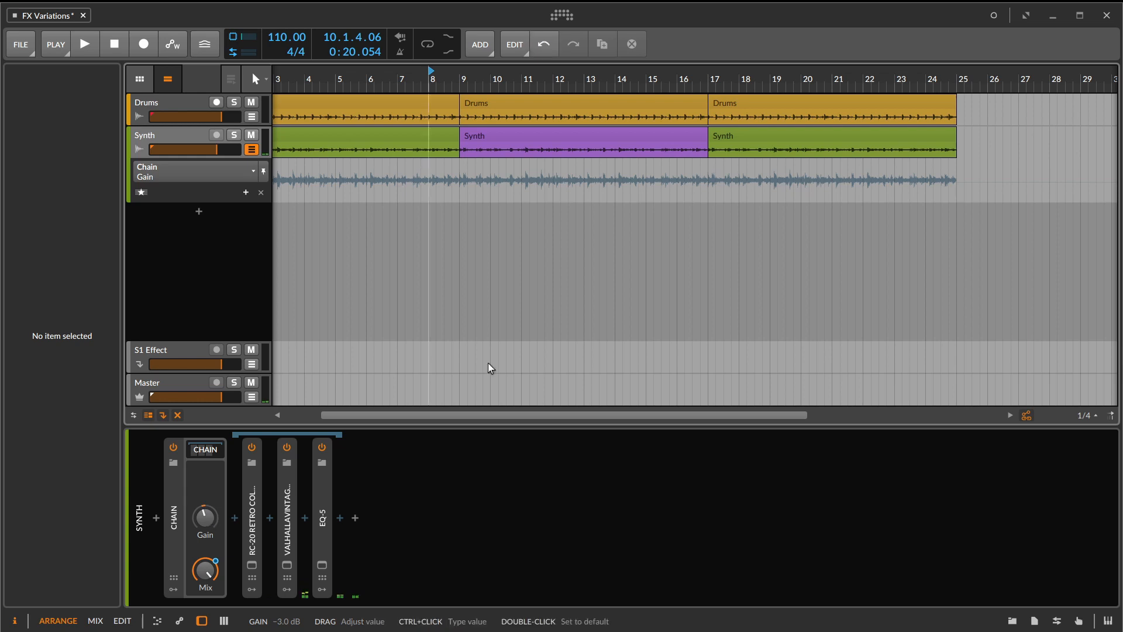
pyautogui.press('space')
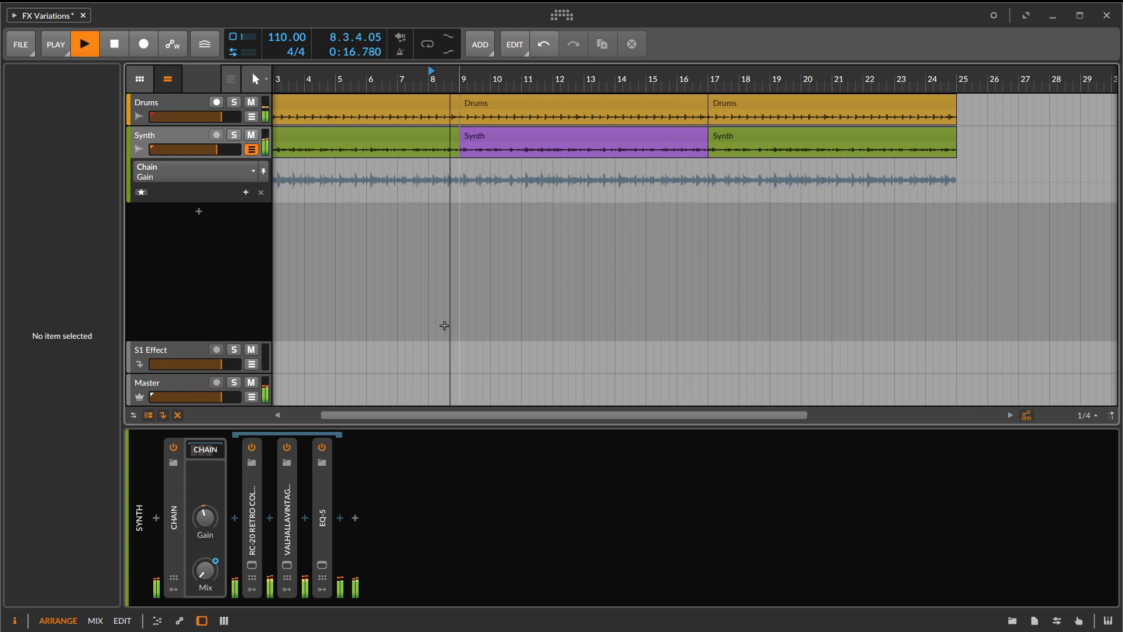
pyautogui.moveTo(206, 570); pyautogui.dragTo(205, 553)
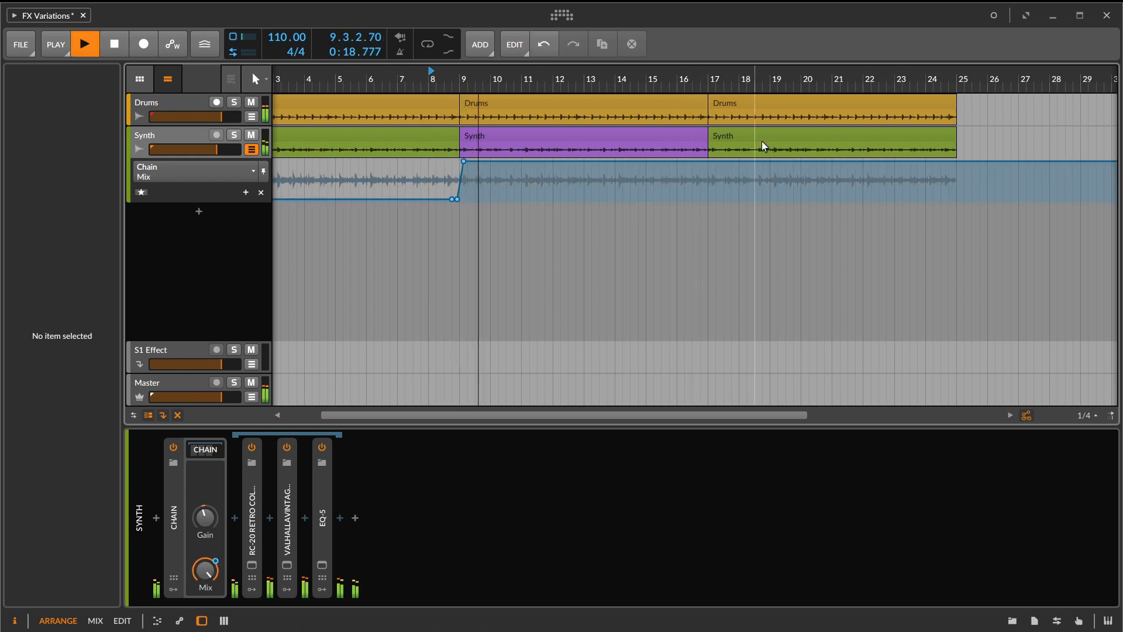
# Ramp the Chain Mix automation from 100% just before bar 17 to 0% at 17.3.4.00, and play it back from bar 16.
pyautogui.moveTo(713, 76); pyautogui.dragTo(710, 18)
pyautogui.click(672, 161)
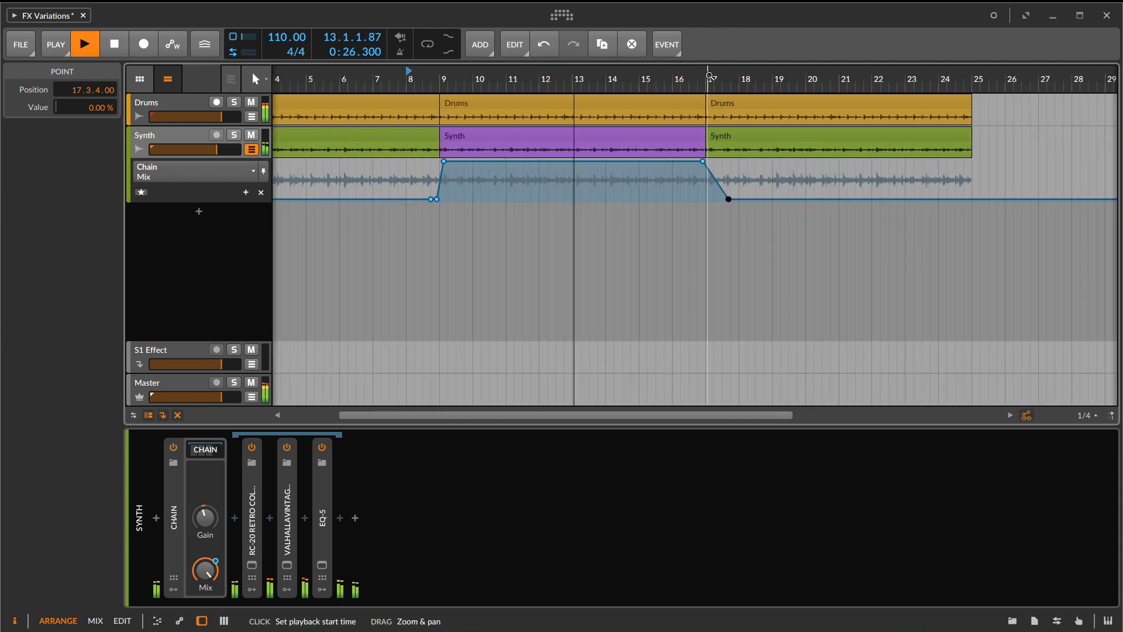
pyautogui.click(668, 70)
pyautogui.press('space')
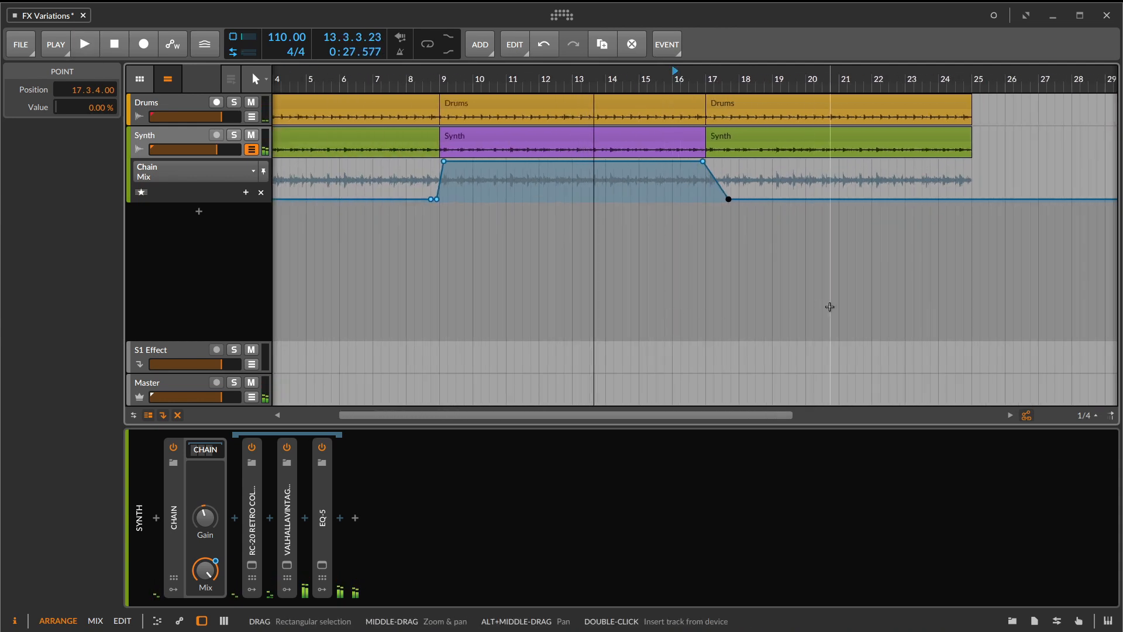
pyautogui.press('space')
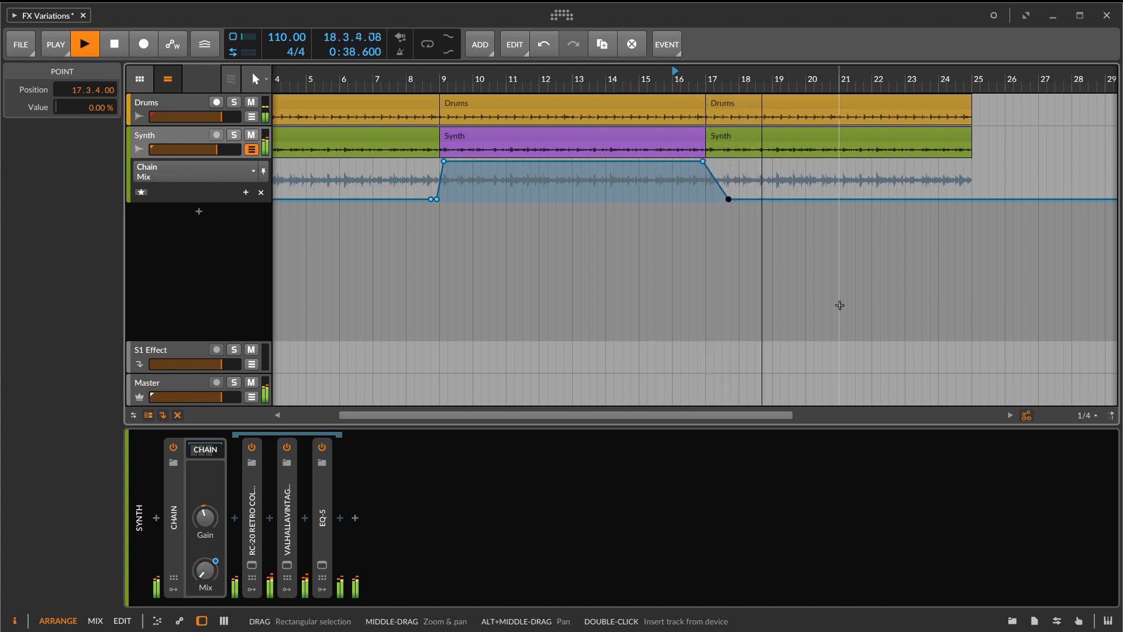
pyautogui.press('space')
# Delete the Synth track's Chain Mix automation, and collapse both the Chain device and the automation lane.
pyautogui.moveTo(667, 82); pyautogui.dragTo(664, 76)
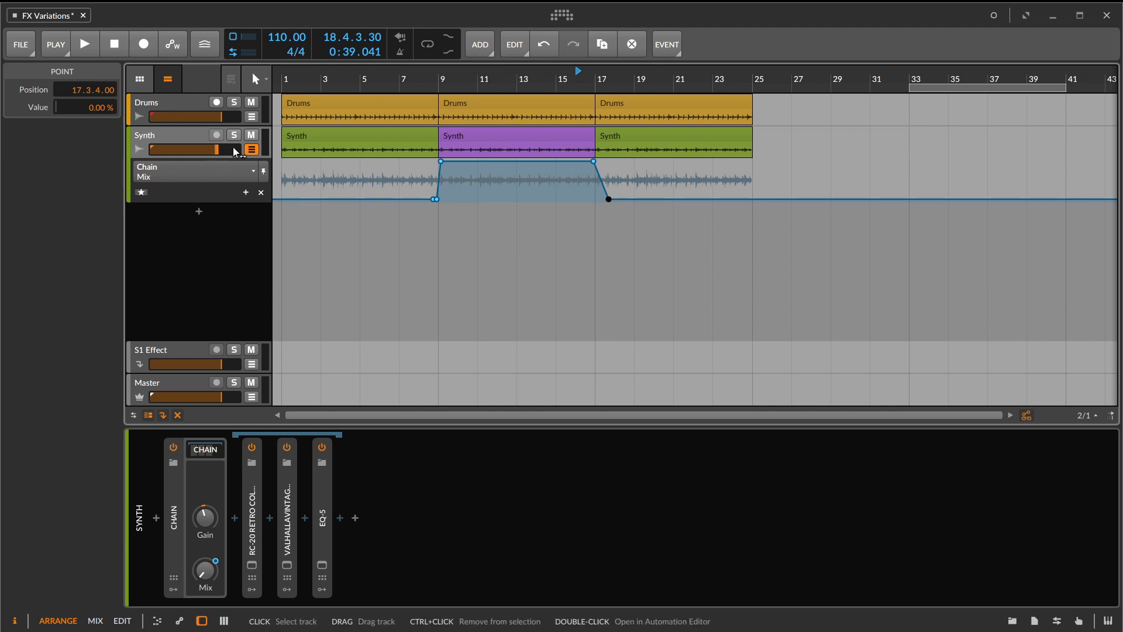
pyautogui.click(261, 193)
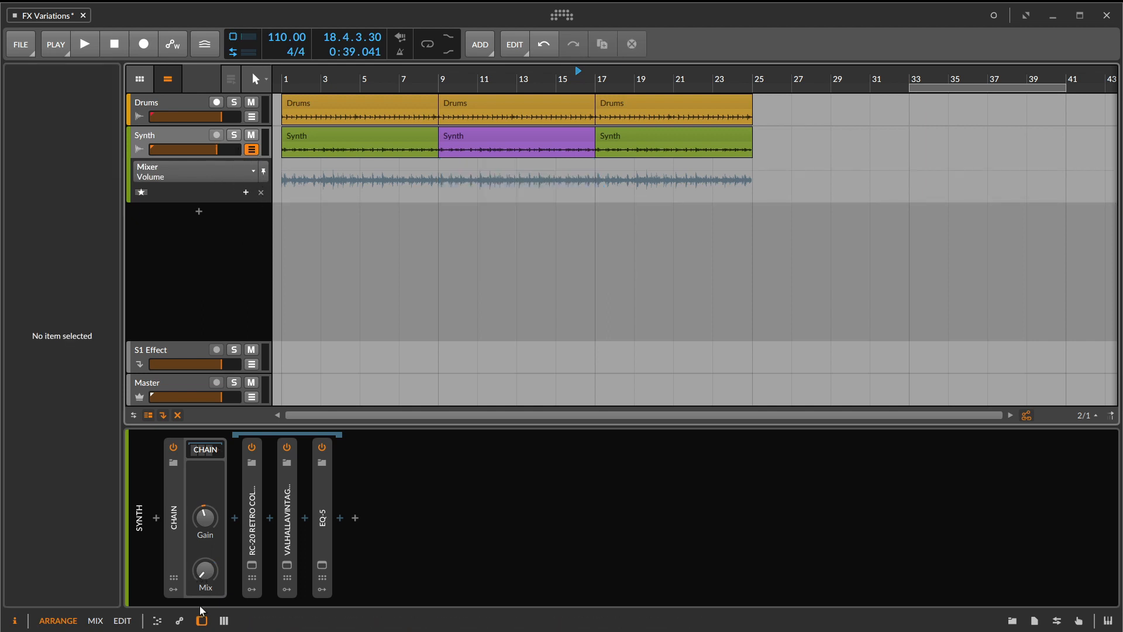
pyautogui.click(175, 505)
pyautogui.doubleClick(176, 504)
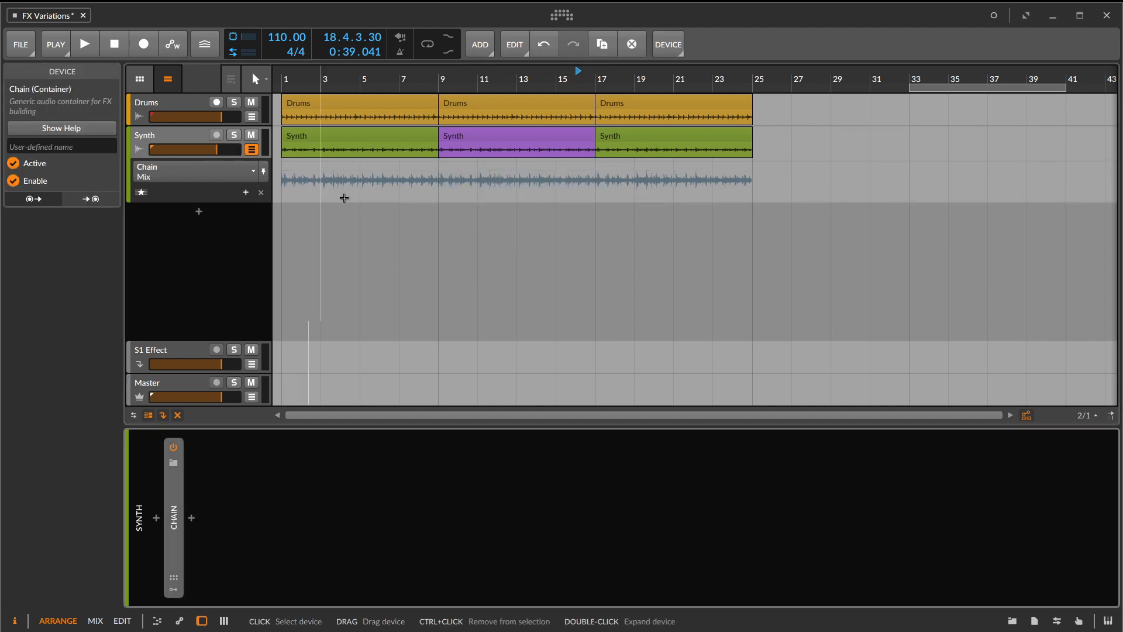
pyautogui.click(251, 149)
# Duplicate the Synth track and audition the soloed copy from bar 9.
pyautogui.click(182, 145)
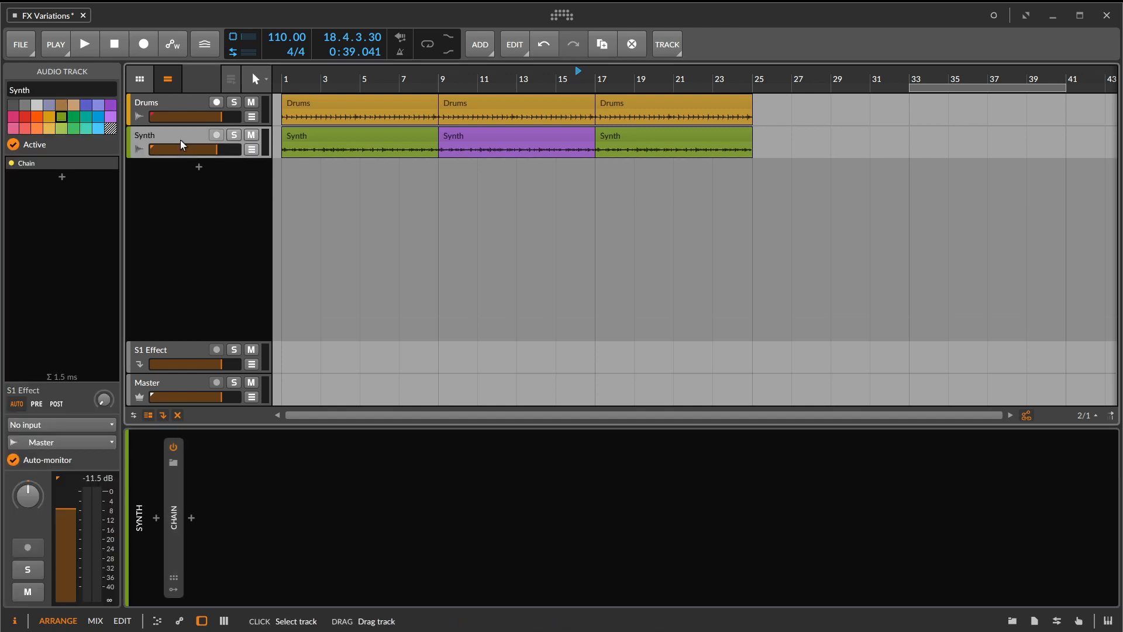
pyautogui.hotkey('ctrl', 'd')
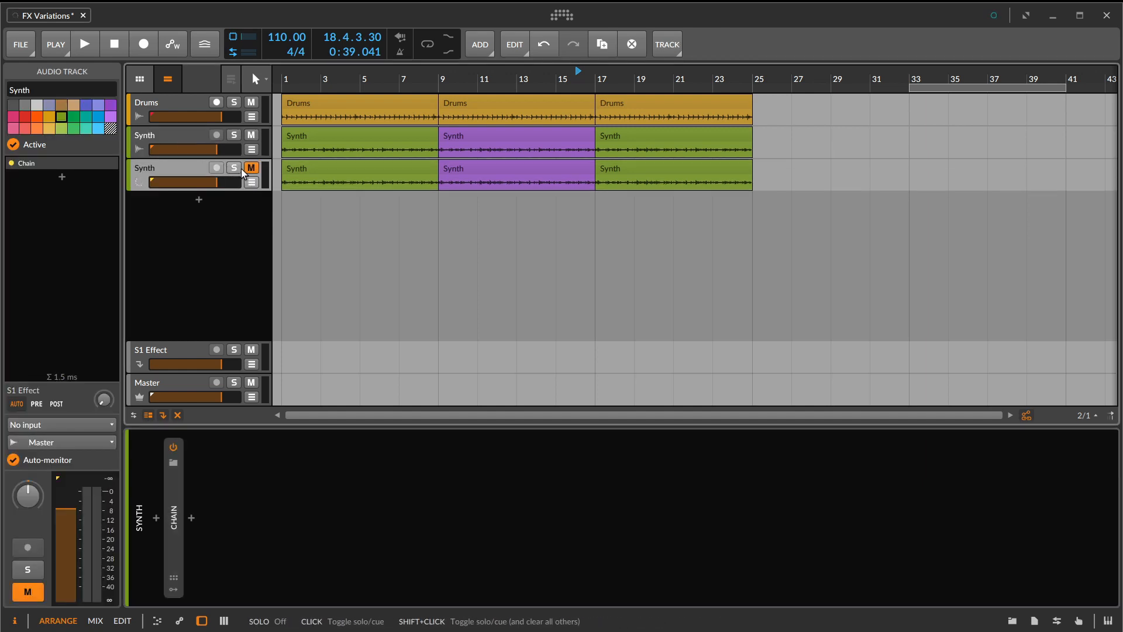
pyautogui.click(234, 168)
pyautogui.click(441, 76)
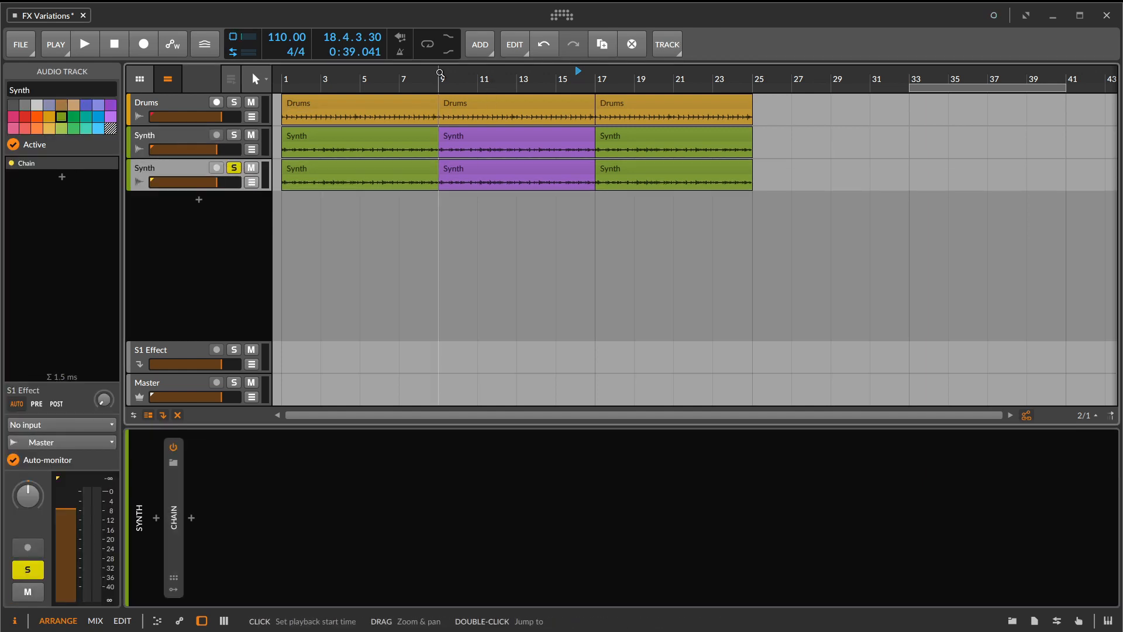
pyautogui.press('space')
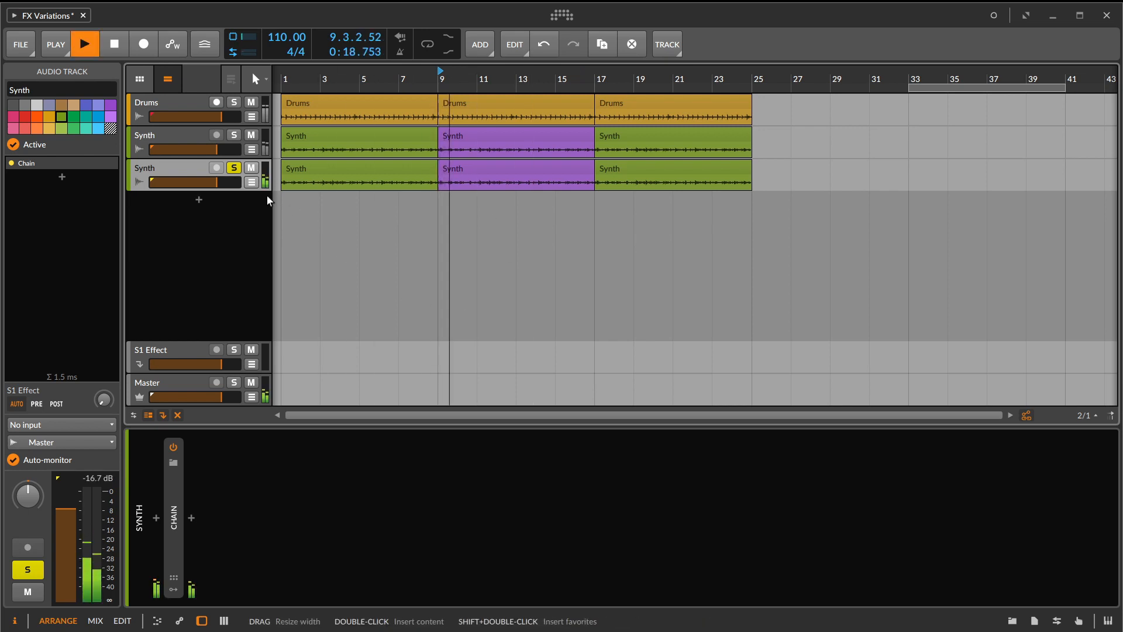
pyautogui.press('space')
# Compare the two Synth tracks by soloing each in turn from bar 9, and clear the solo.
pyautogui.click(234, 167)
pyautogui.click(234, 135)
pyautogui.press('space')
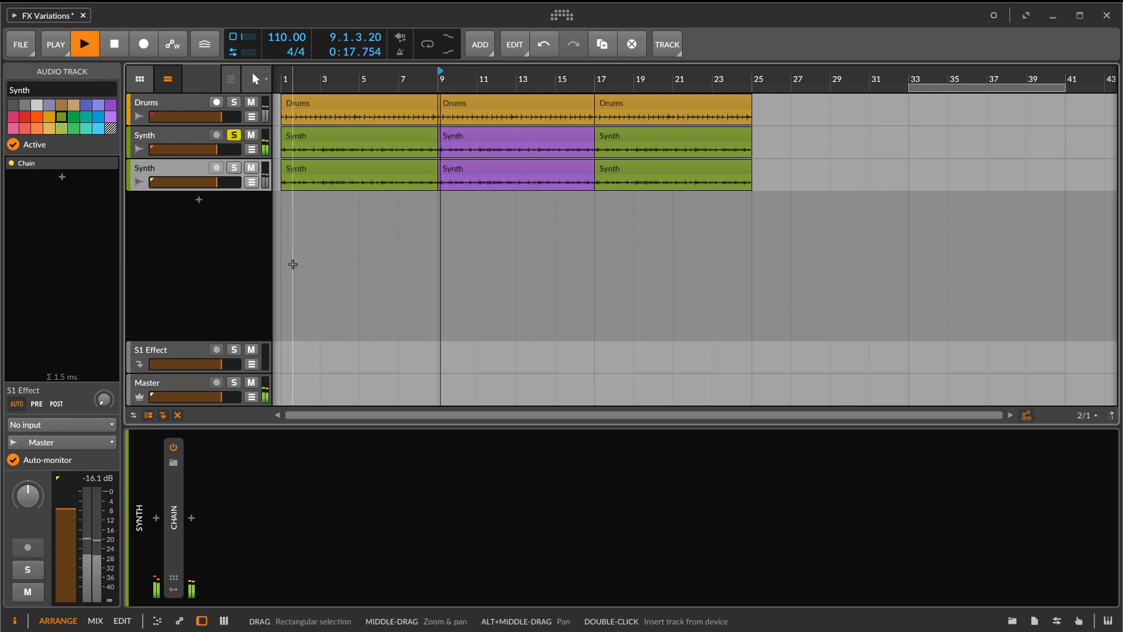
pyautogui.press('space')
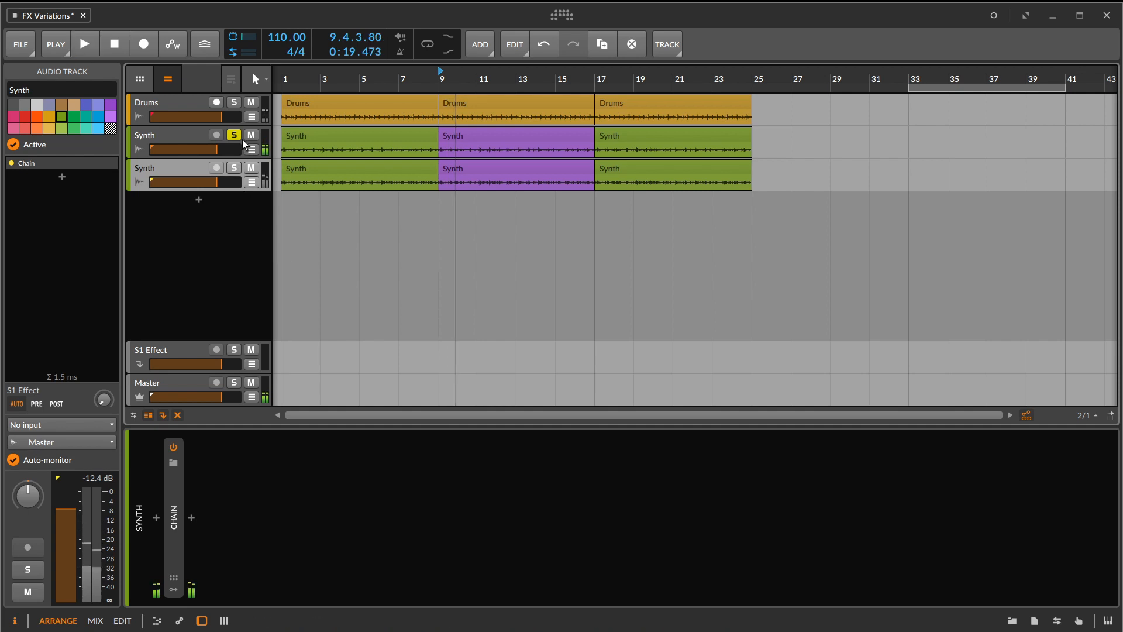
pyautogui.click(234, 135)
pyautogui.click(234, 168)
pyautogui.press('space')
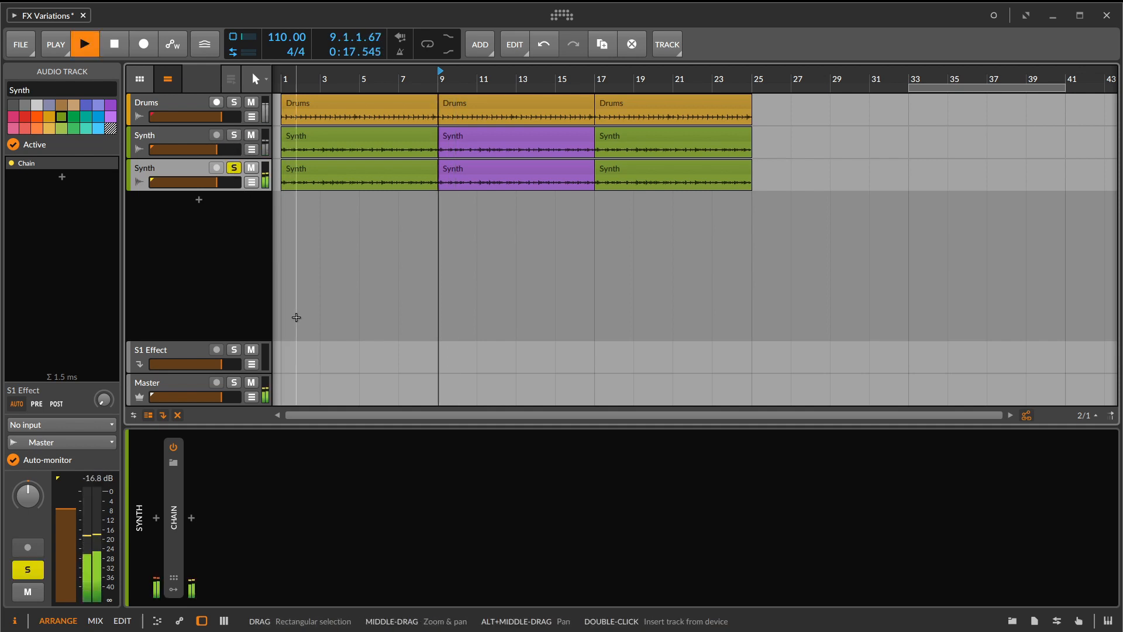
pyautogui.press('space')
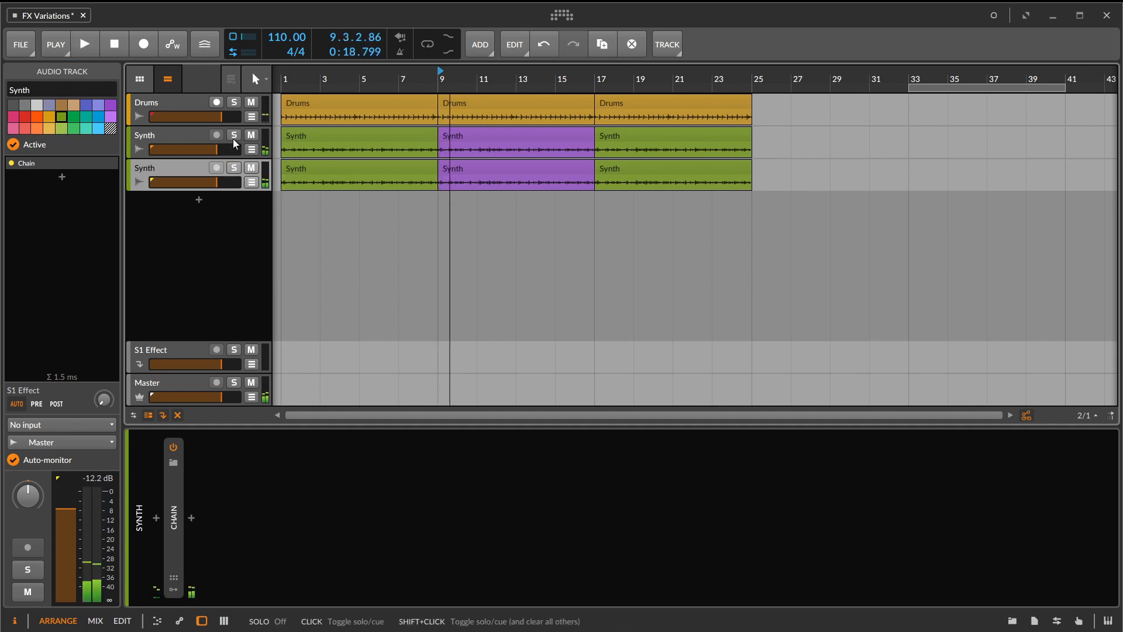
pyautogui.click(234, 139)
pyautogui.press('space')
pyautogui.press('space')
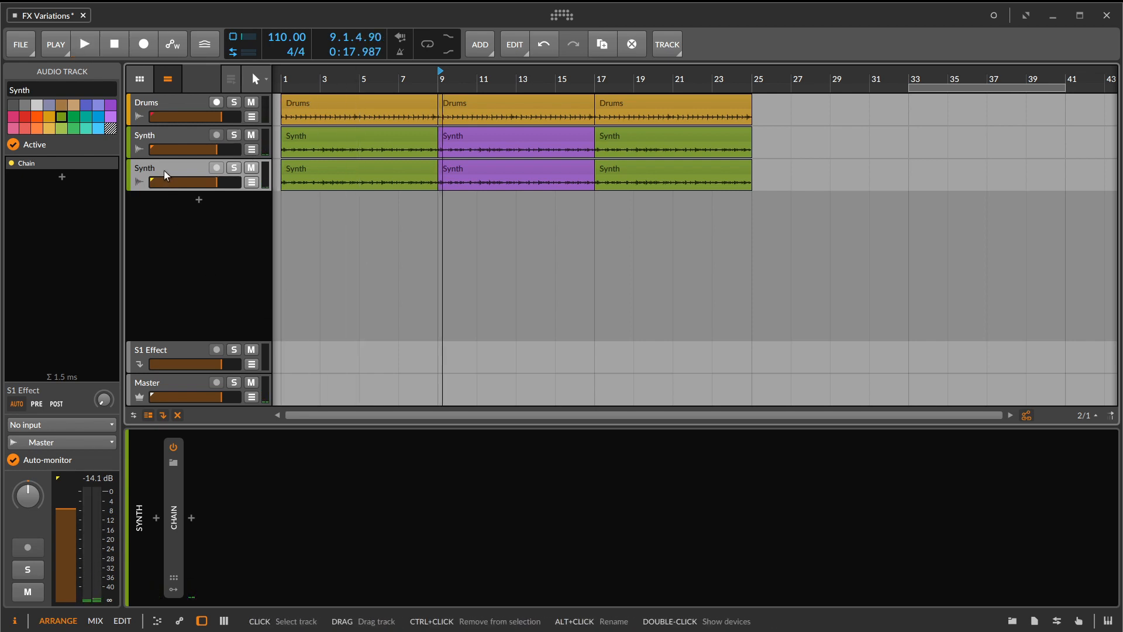
# Delete the duplicate track's clips at bars 1 and 17, keeping the middle one, and rename the track Synth Variation.
pyautogui.click(410, 170)
pyautogui.press('Delete')
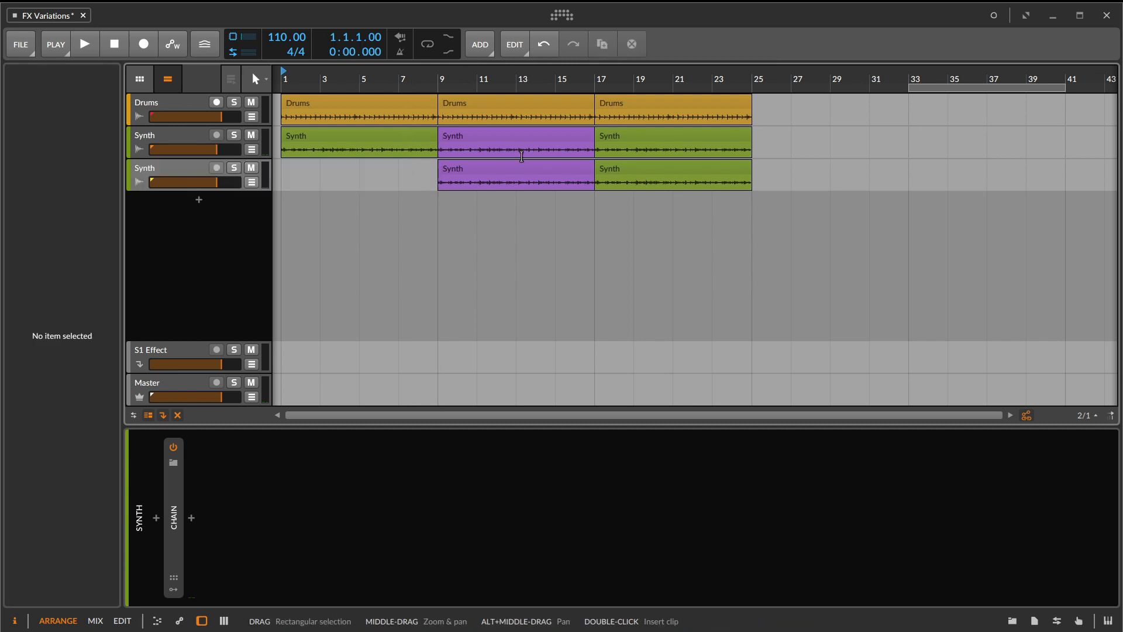
pyautogui.click(626, 164)
pyautogui.press('Delete')
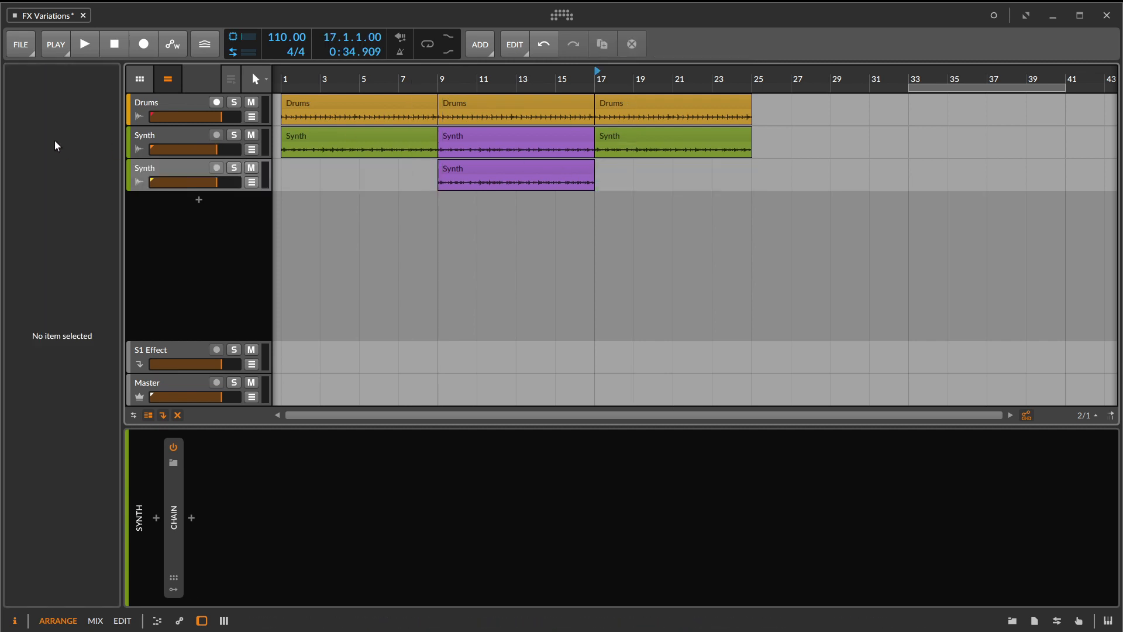
pyautogui.click(129, 183)
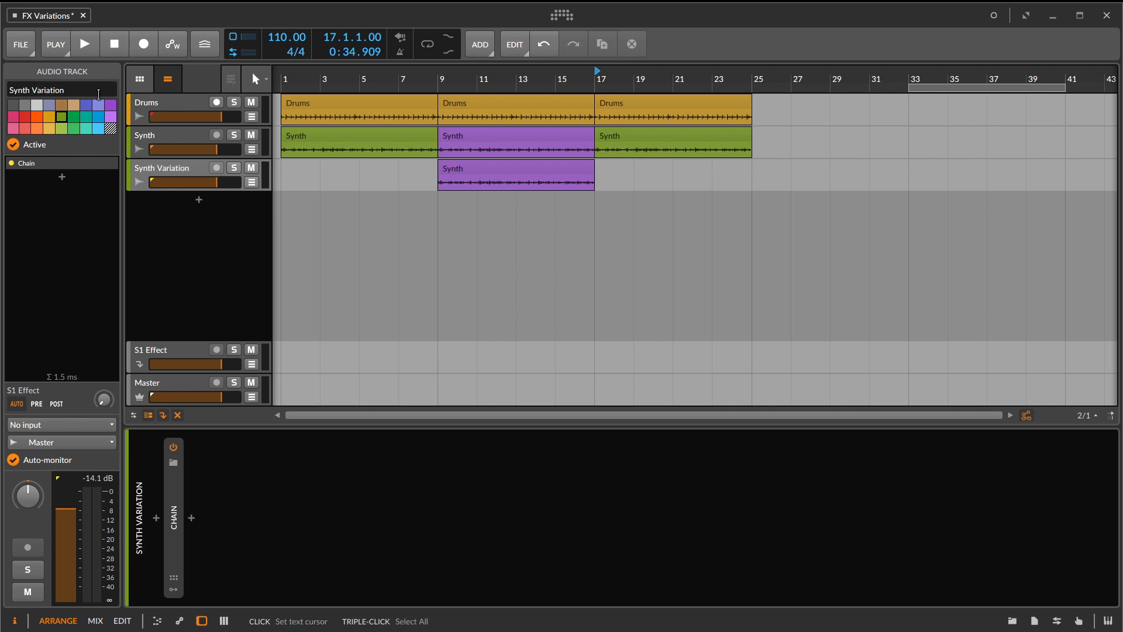
# Remove the Chain device from the original Synth track.
pyautogui.click(183, 137)
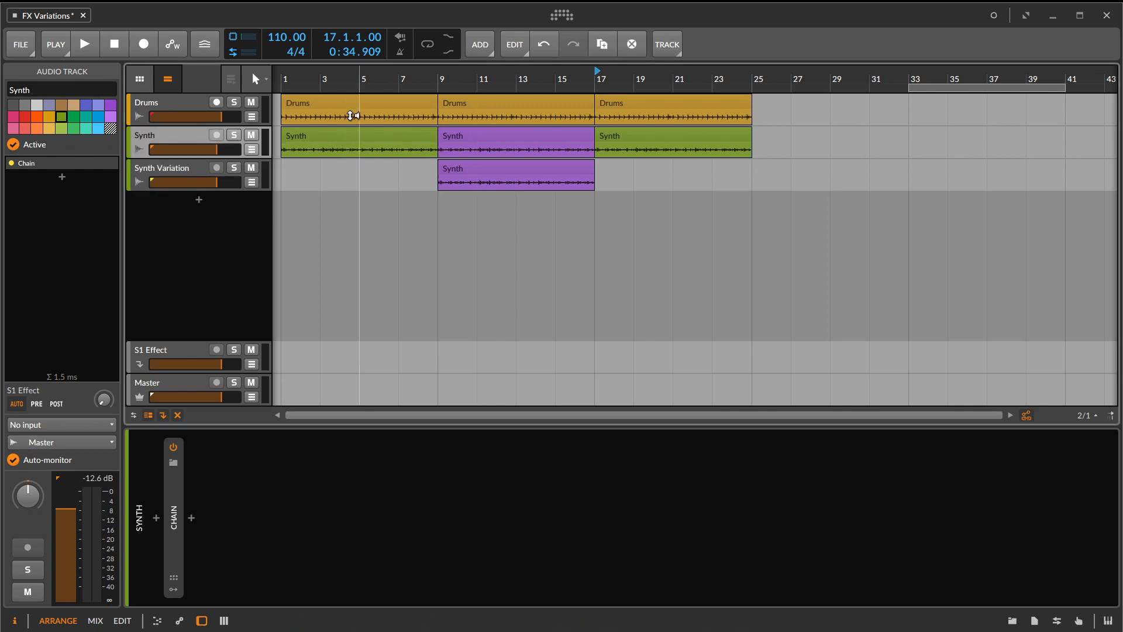
pyautogui.click(543, 134)
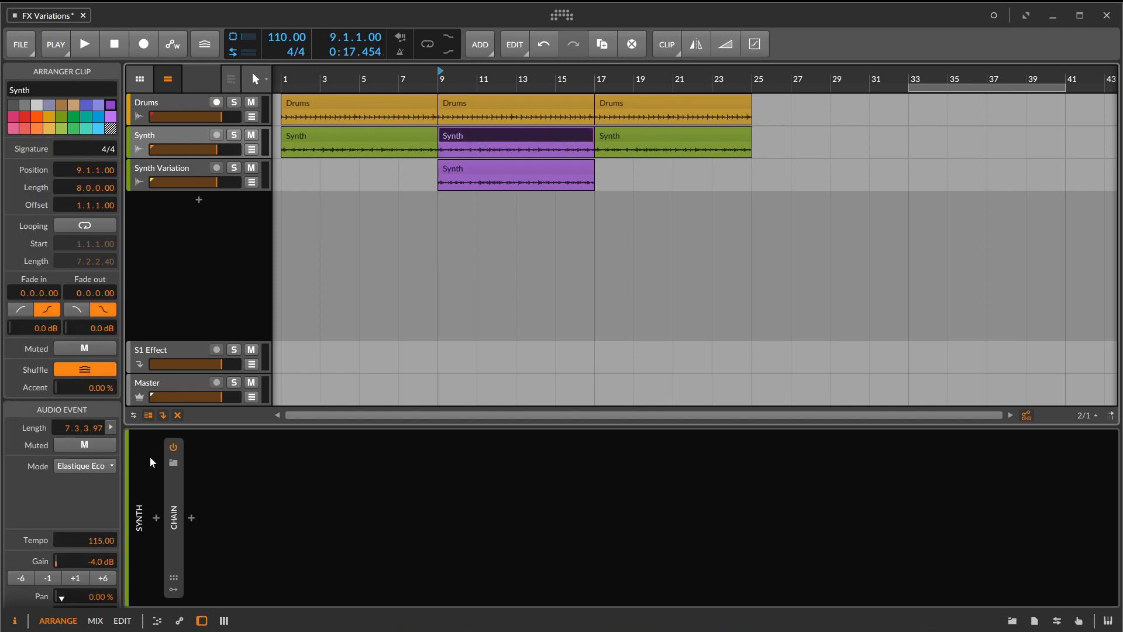
pyautogui.click(178, 524)
pyautogui.press('Delete')
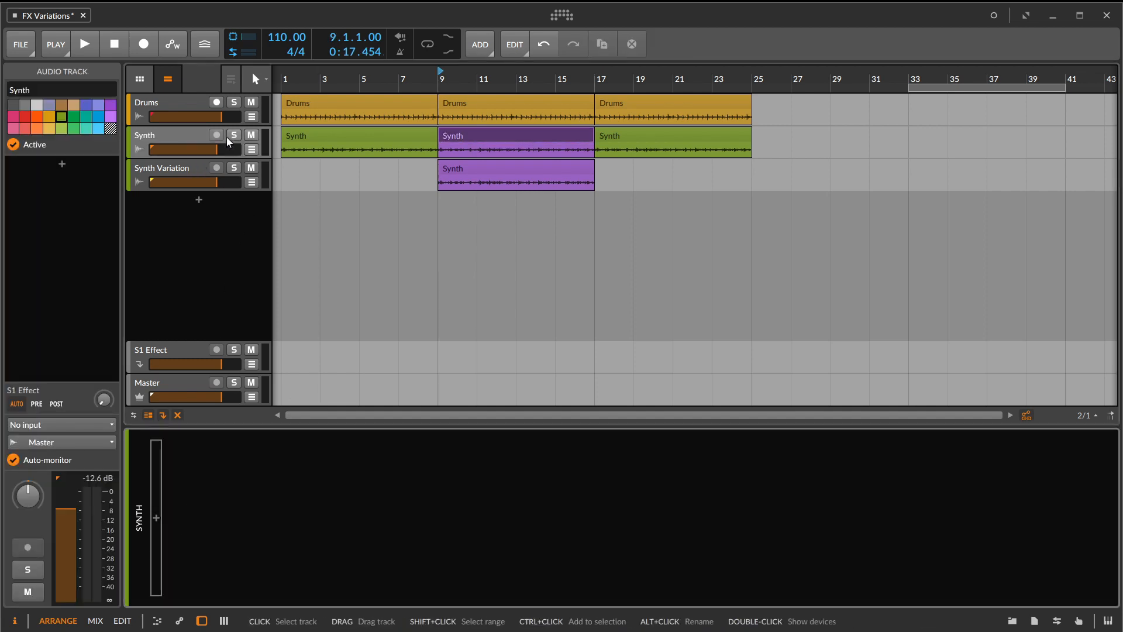
# Lower the gain of the Synth track's bar 9 clip to -18.0 dB during playback.
pyautogui.click(483, 130)
pyautogui.press('space')
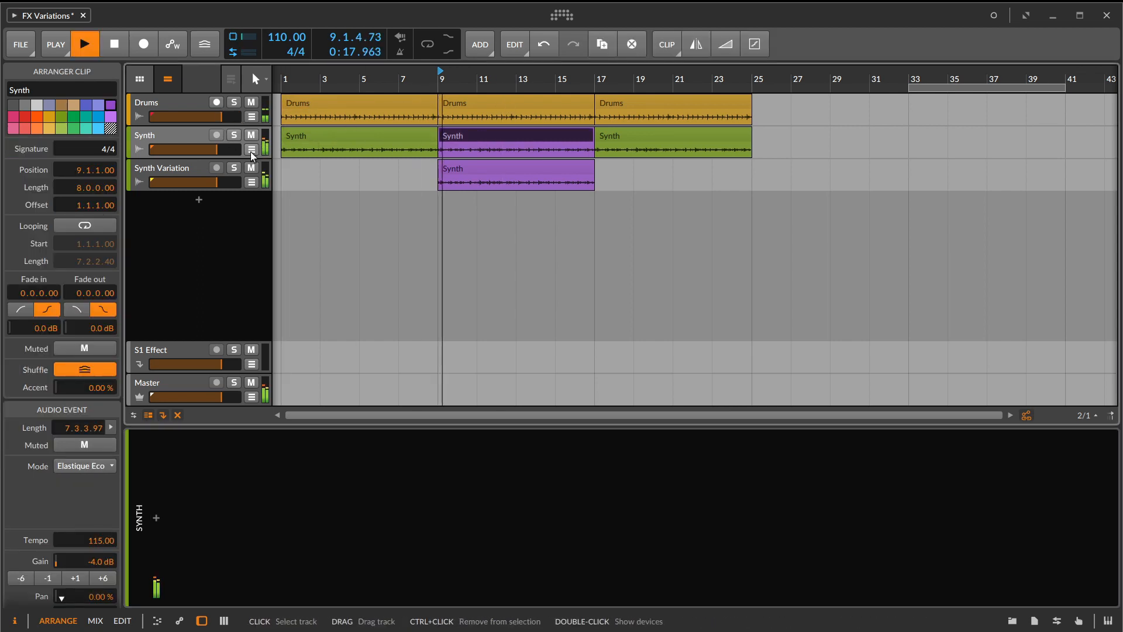
pyautogui.click(19, 576)
pyautogui.click(51, 578)
pyautogui.click(51, 578)
pyautogui.click(51, 578)
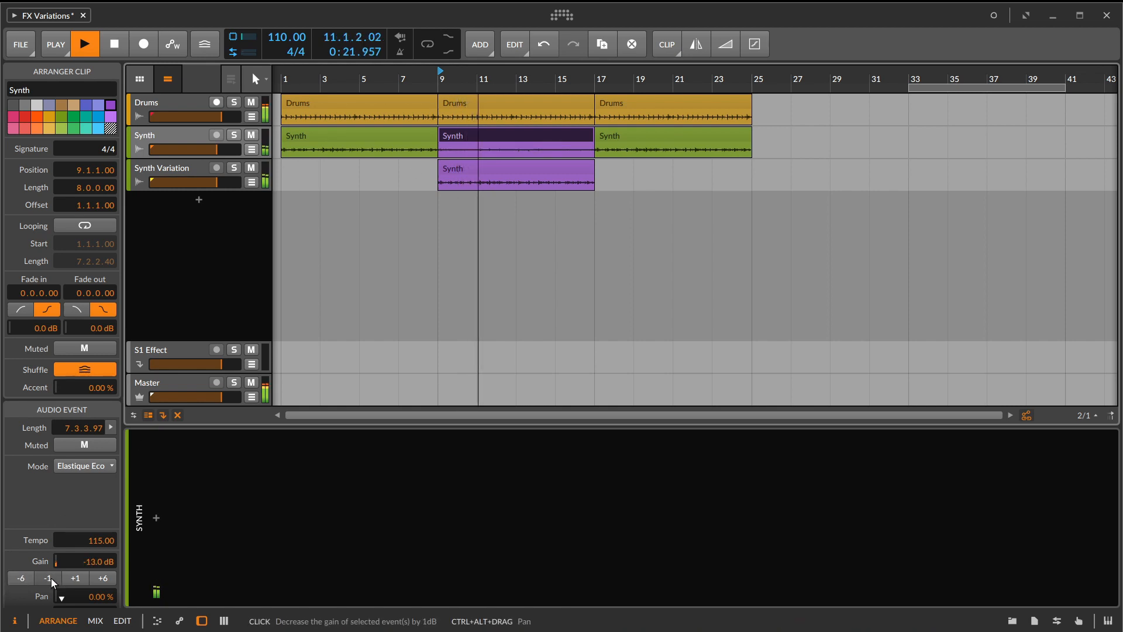
pyautogui.click(51, 578)
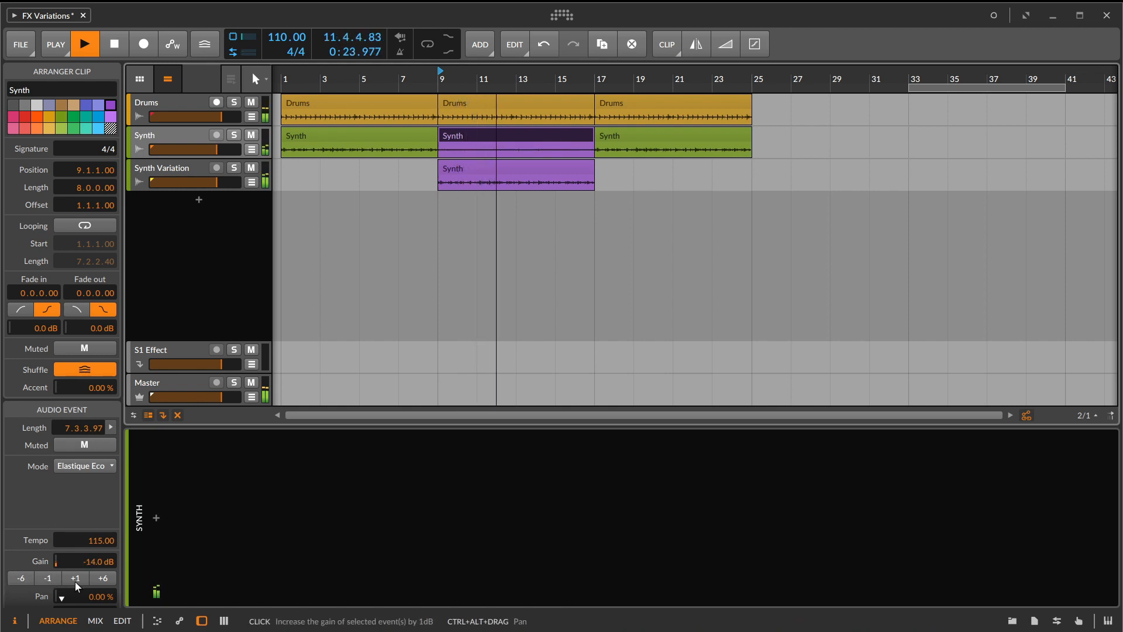
pyautogui.click(48, 579)
pyautogui.click(48, 579)
pyautogui.click(48, 579)
pyautogui.click(48, 579)
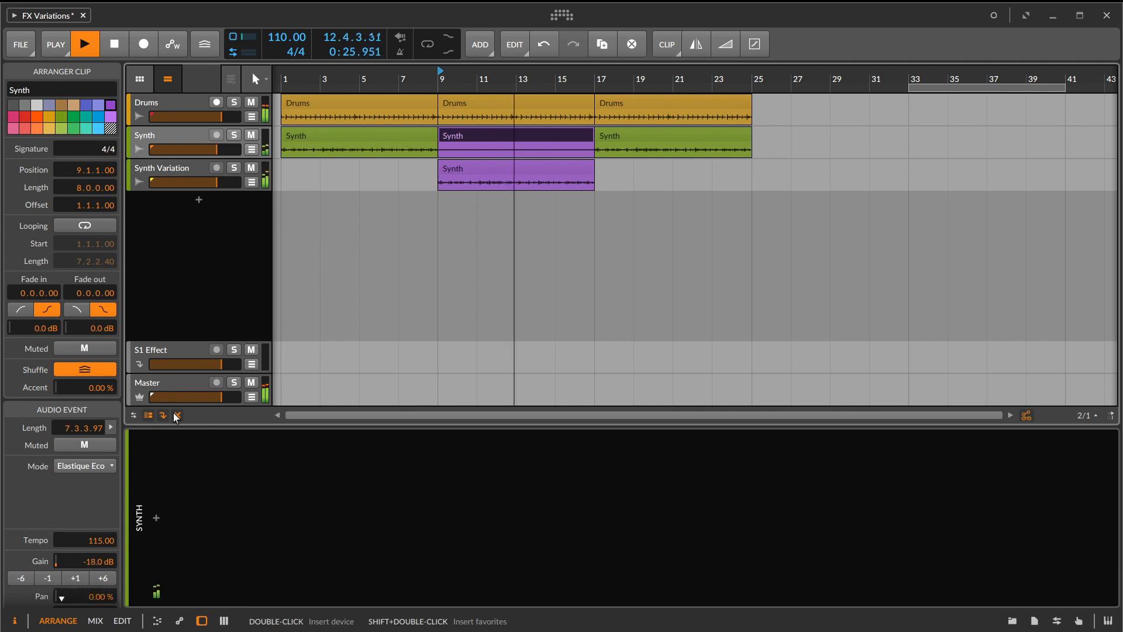
# Solo the Synth track briefly to hear its quieter clip, clear the solo, and stop playback.
pyautogui.click(233, 135)
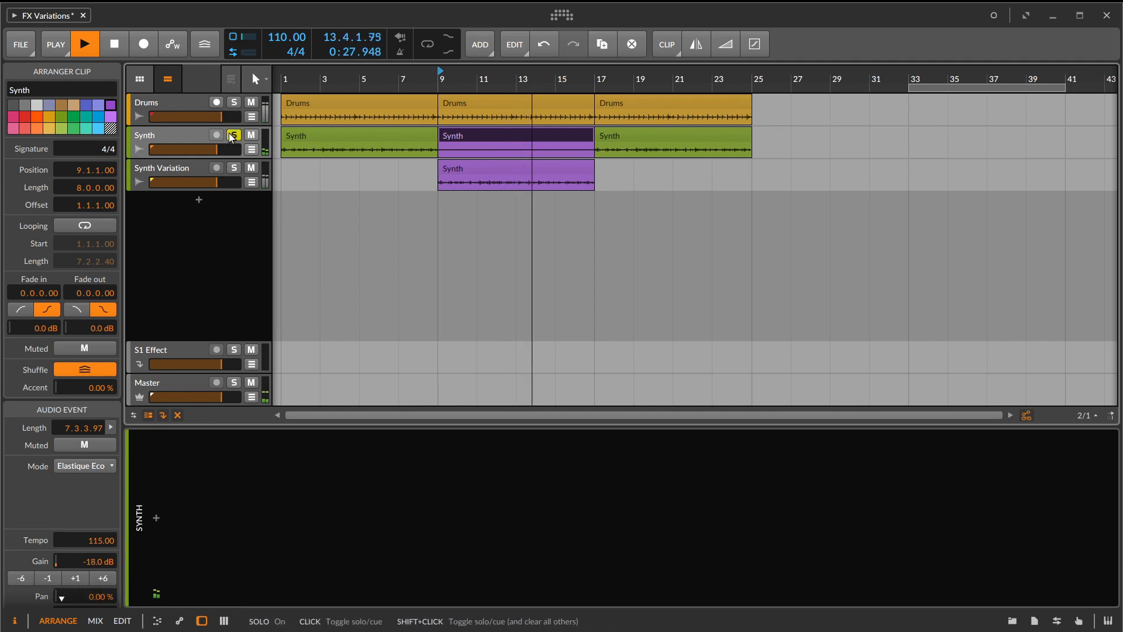
pyautogui.click(232, 135)
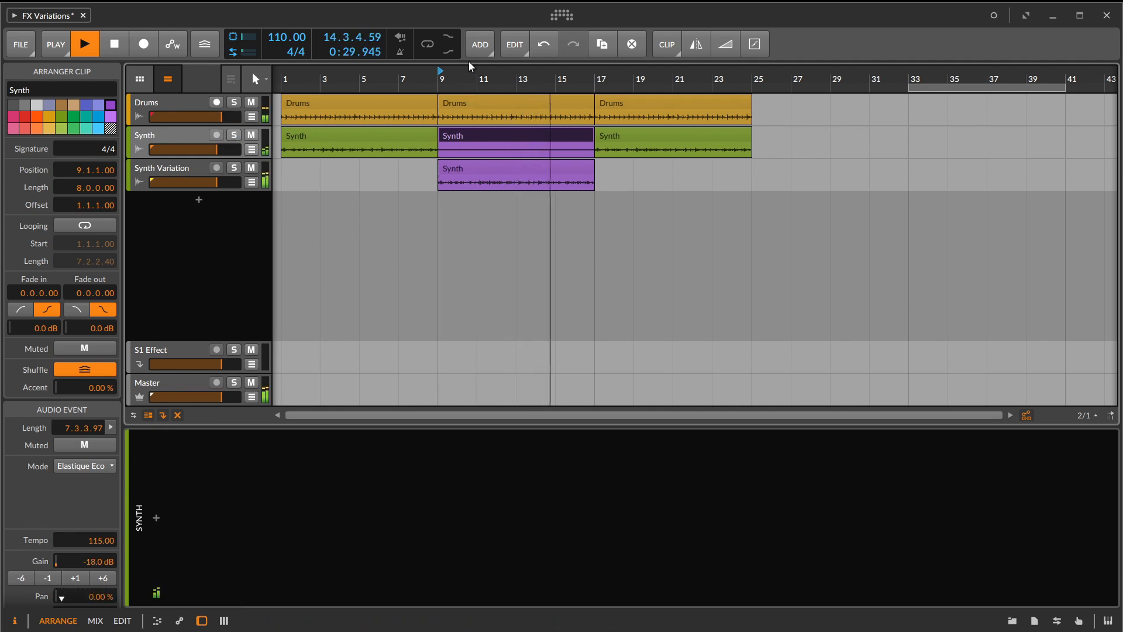
pyautogui.press('space')
# Play back from bar 7 while lowering the Synth Variation track's volume, and reset its volume to 0.0 dB.
pyautogui.scroll(-2, 493, 79)
pyautogui.scroll(-1, 493, 79)
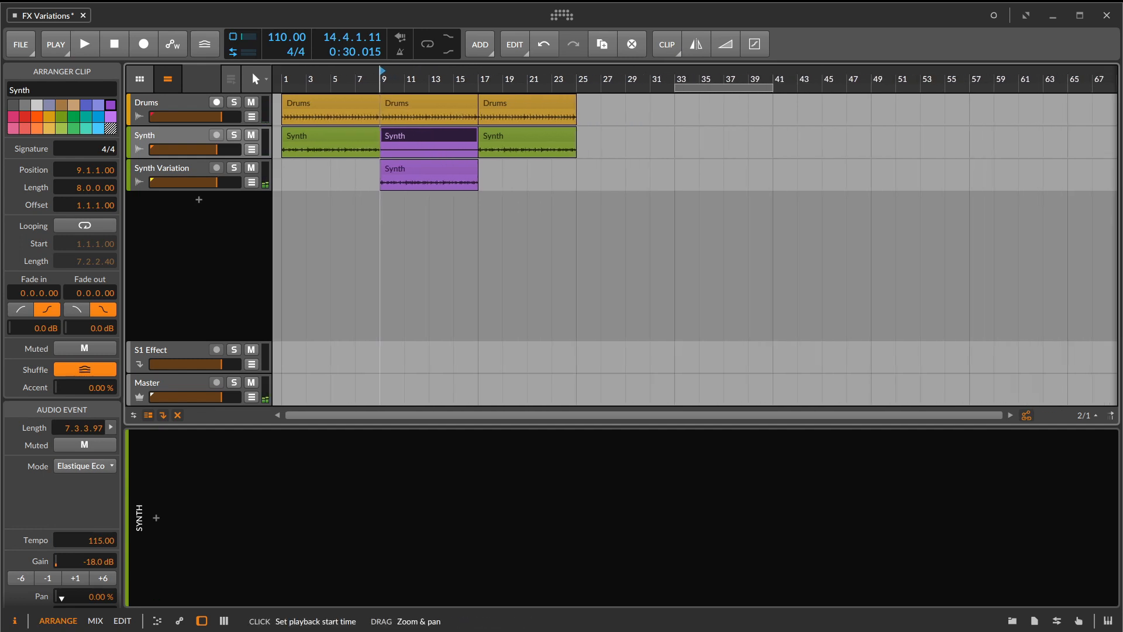
pyautogui.click(197, 171)
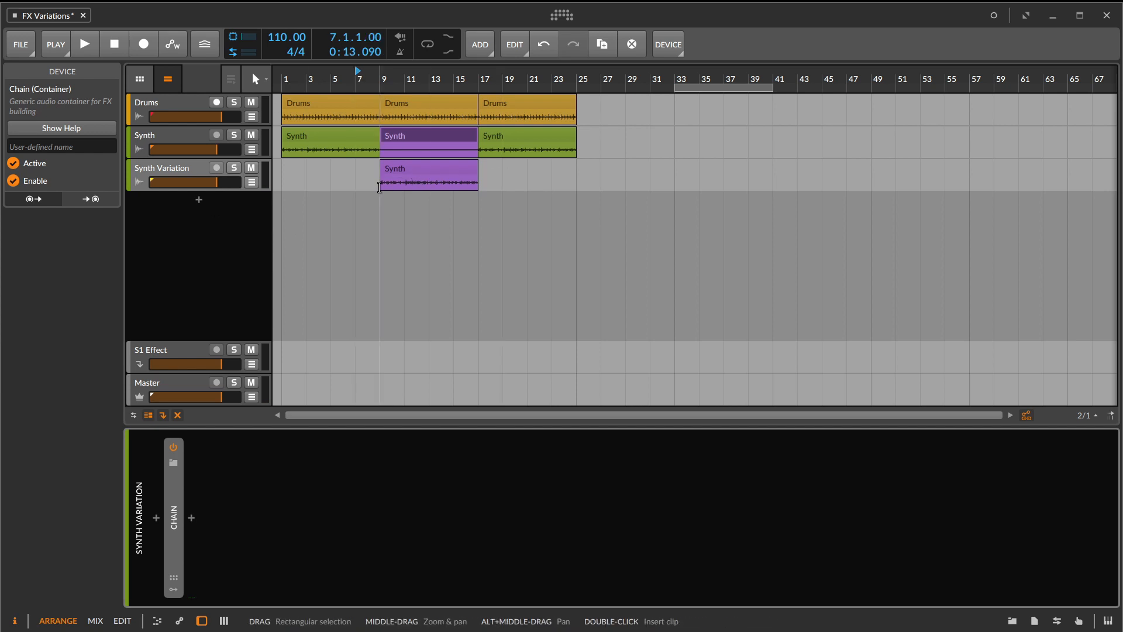
pyautogui.press('space')
pyautogui.moveTo(217, 182); pyautogui.dragTo(204, 182)
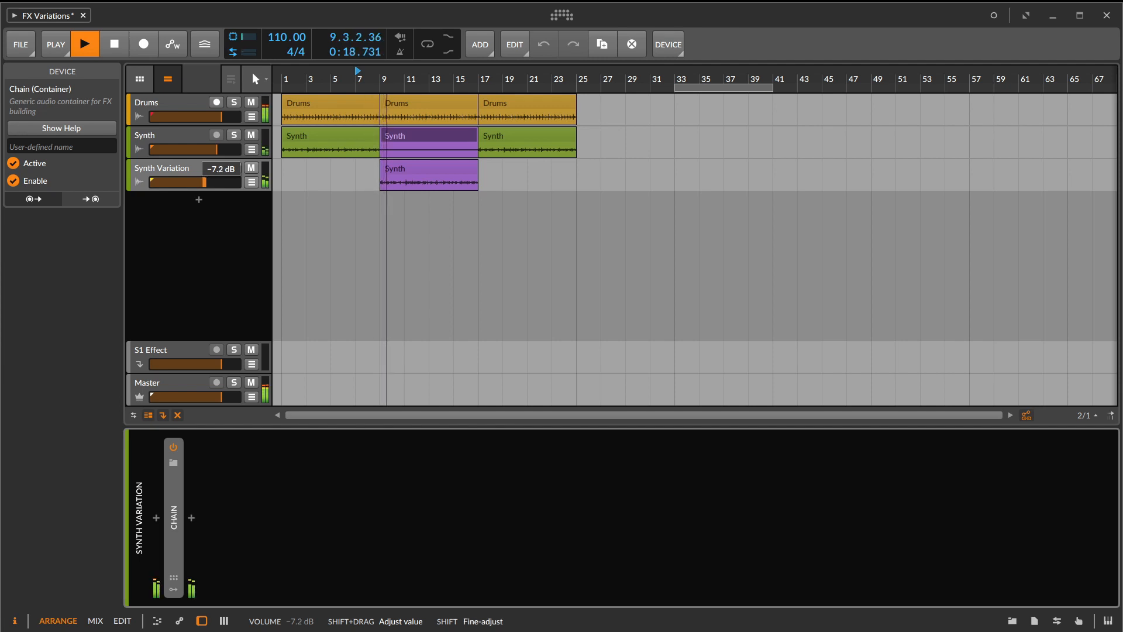
pyautogui.doubleClick(218, 181)
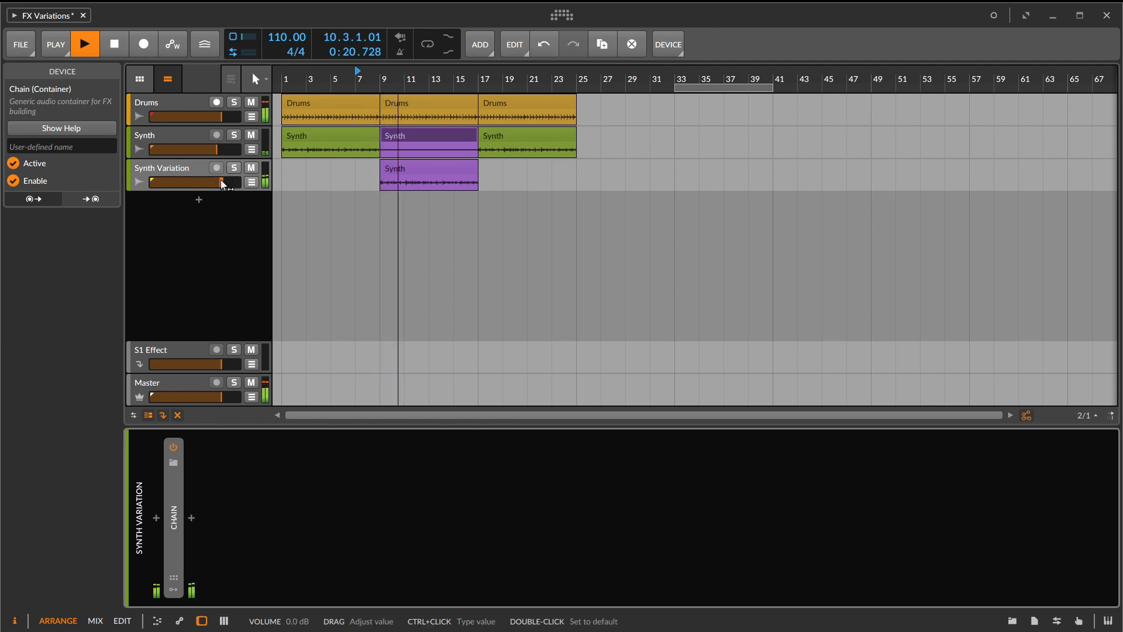
# Lower the Synth Variation track's volume to -1.1 dB and raise the Synth track's bar 9 clip gain to -15.0 dB during playback.
pyautogui.moveTo(226, 184); pyautogui.dragTo(225, 184)
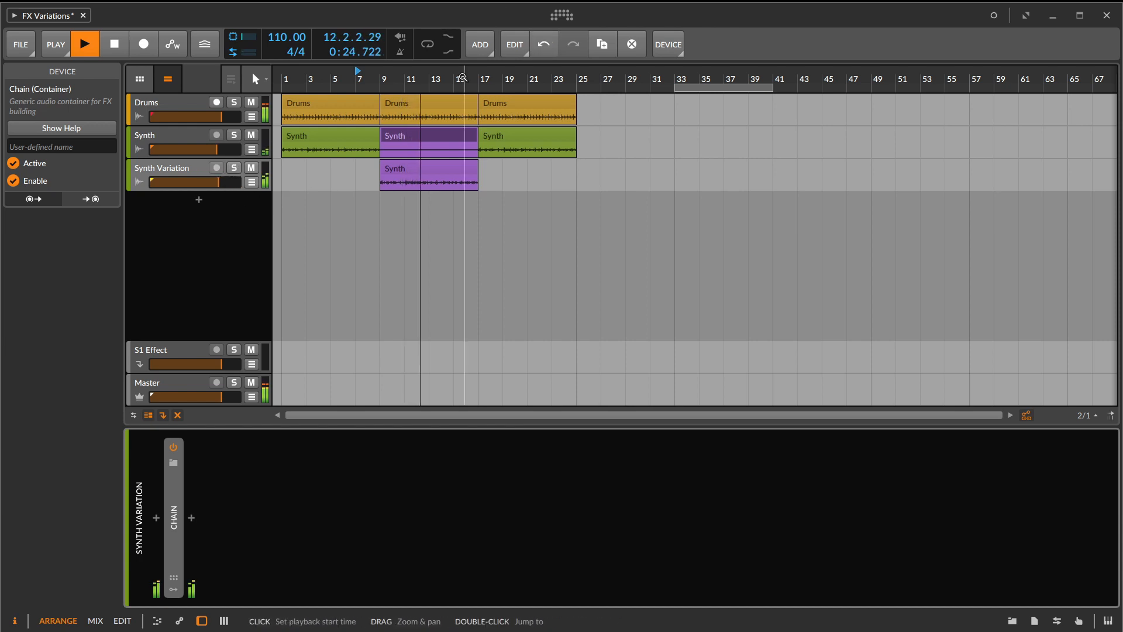
pyautogui.moveTo(544, 82); pyautogui.dragTo(556, 117)
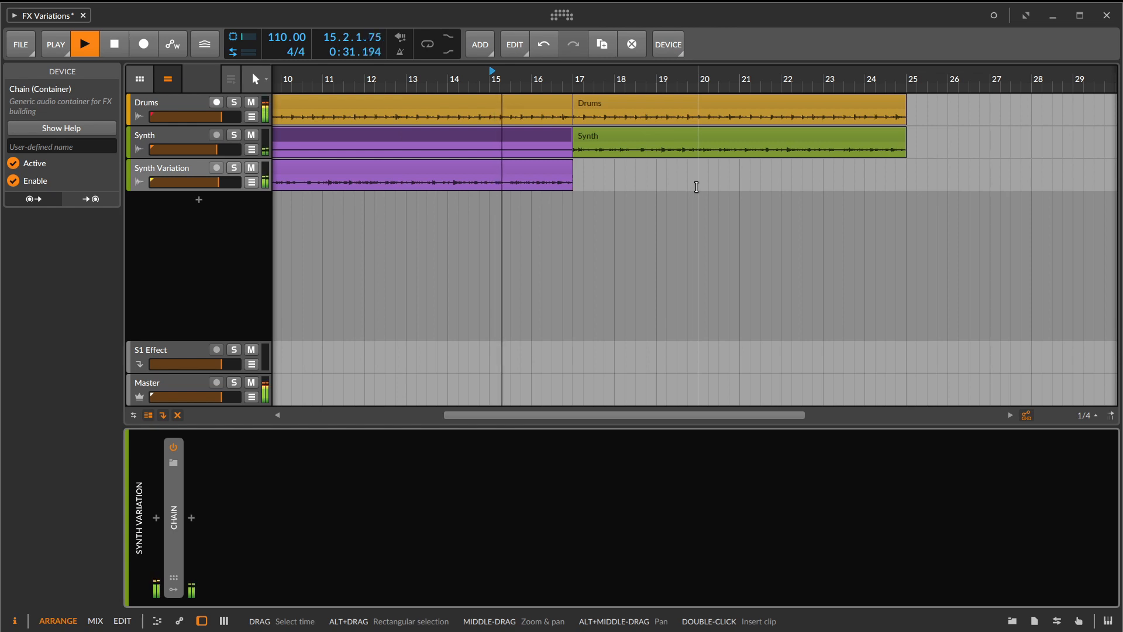
pyautogui.click(157, 133)
pyautogui.click(396, 143)
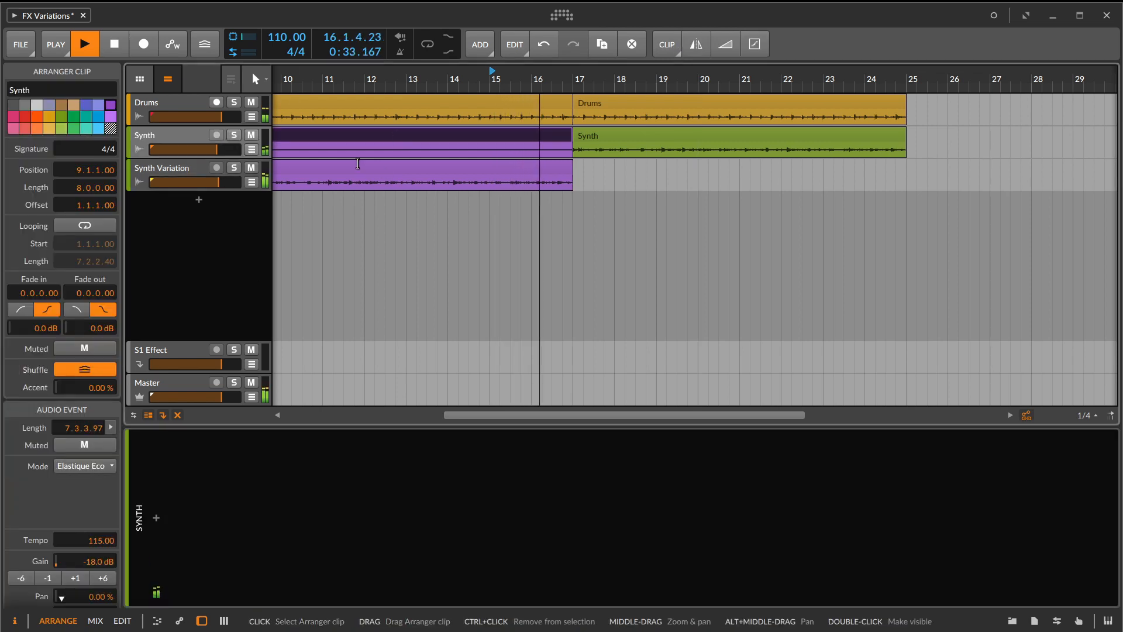
pyautogui.click(75, 577)
pyautogui.click(75, 577)
pyautogui.click(75, 577)
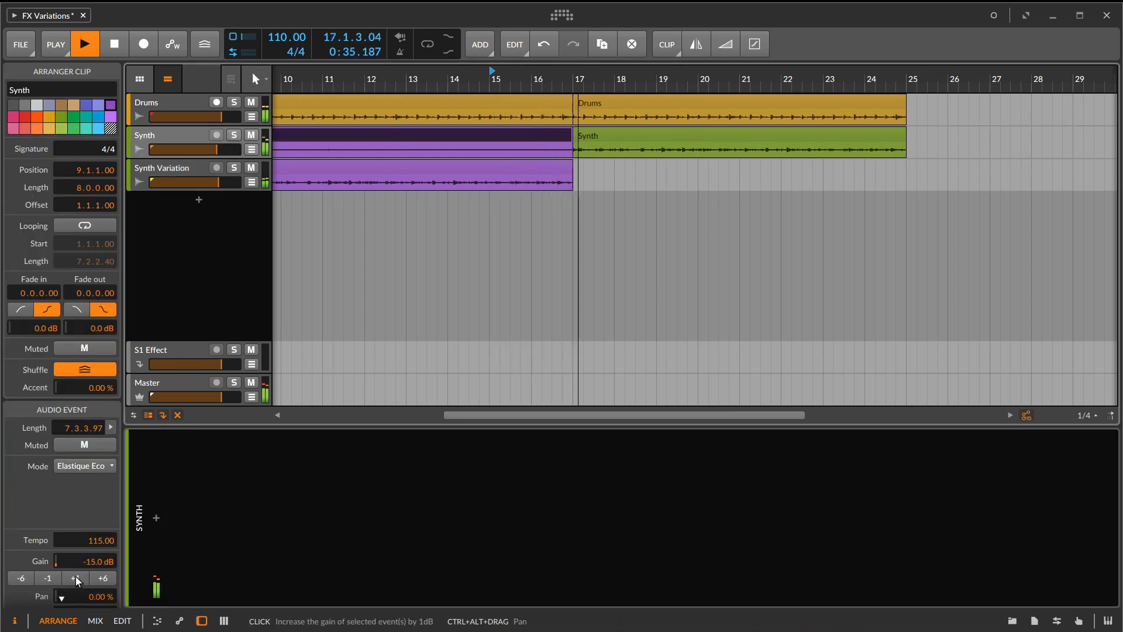
pyautogui.moveTo(567, 82); pyautogui.dragTo(494, 240)
pyautogui.press('space')
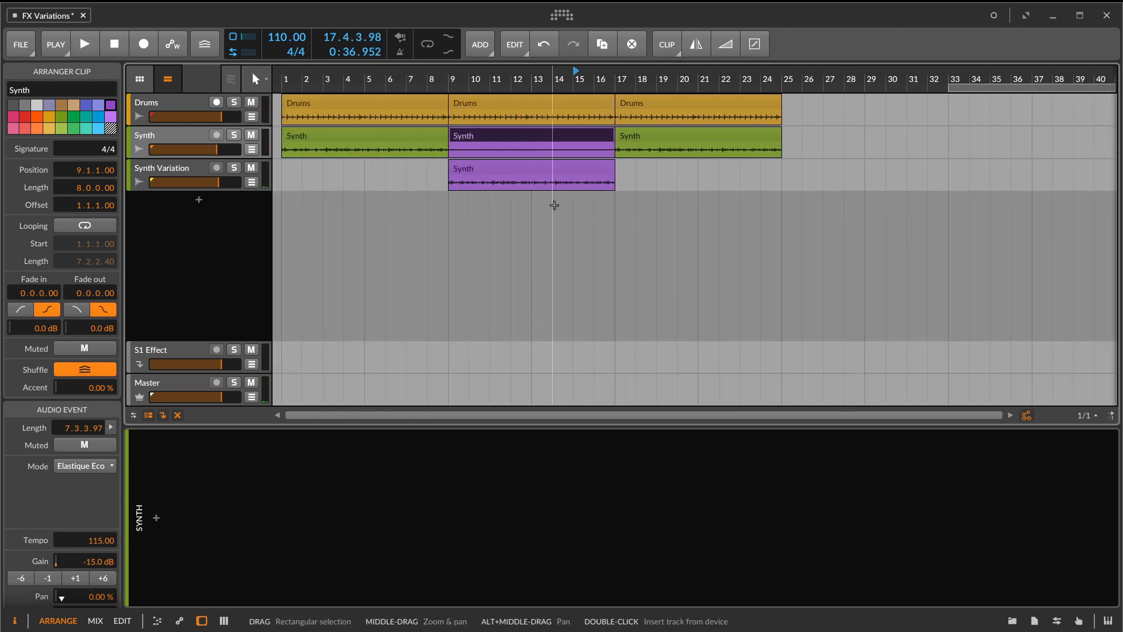
# Solo the Synth Variation track, play back its clip from bar 9 and around its ending, and stop playback.
pyautogui.click(468, 170)
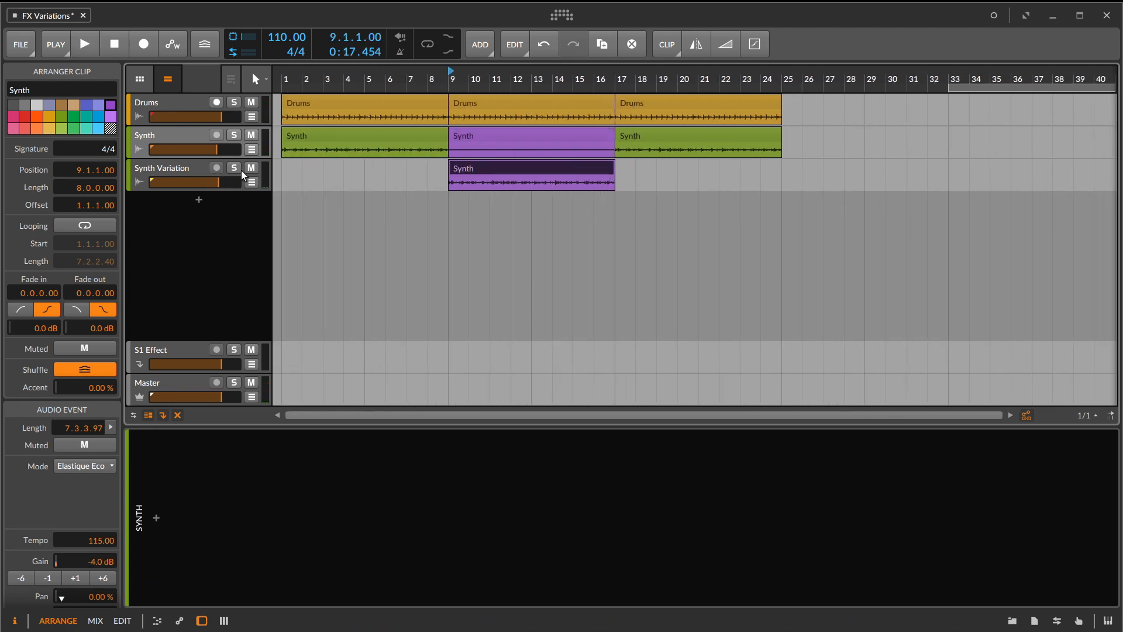
pyautogui.press('space')
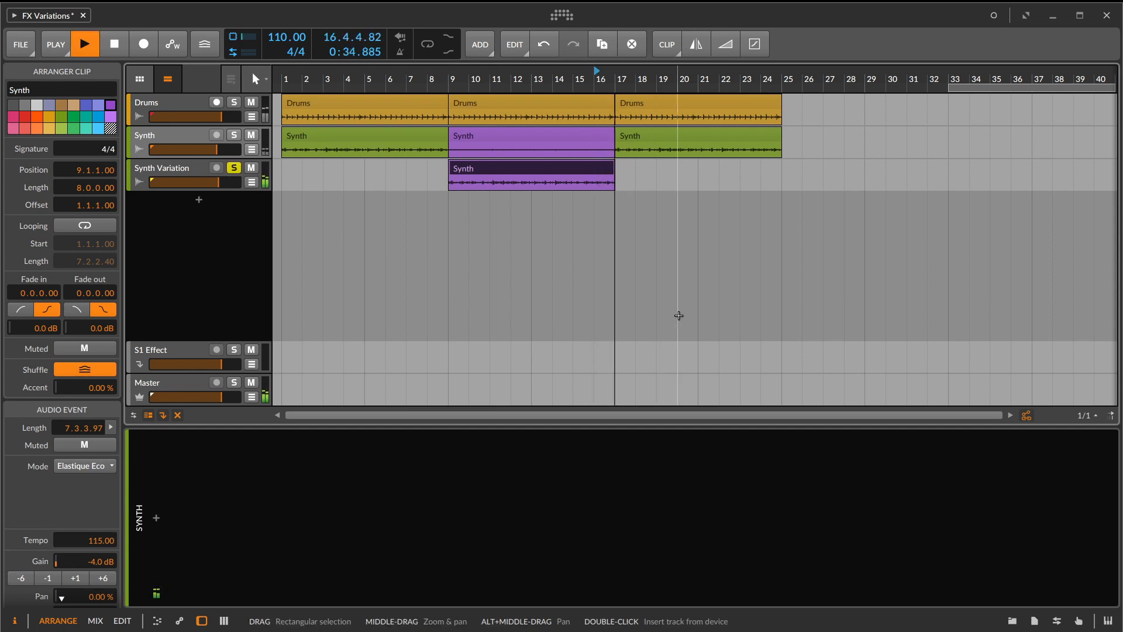
pyautogui.press('space')
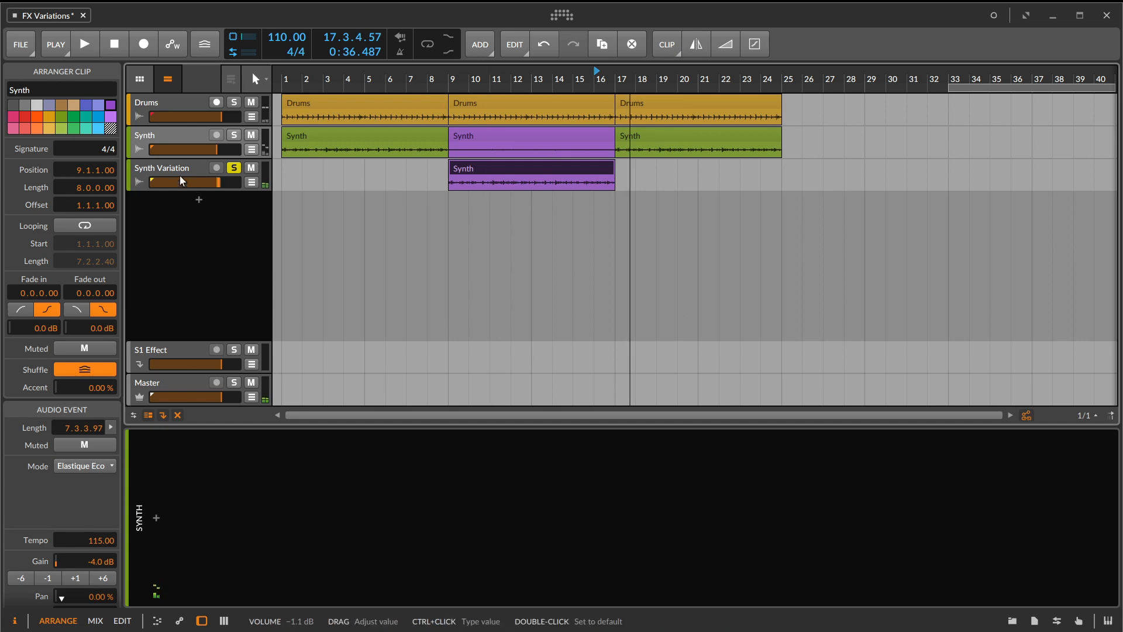
# Expand the Synth Variation track's Chain to its EQ-5 device and show the automation lane for EQ-5's 5 Freq.
pyautogui.click(174, 171)
pyautogui.click(181, 524)
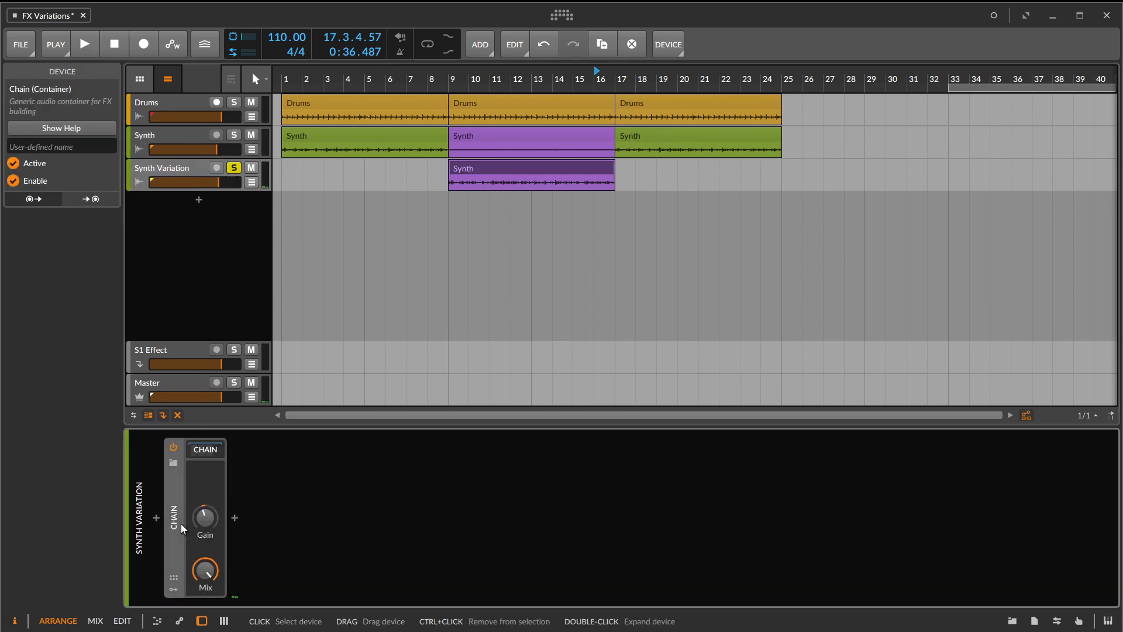
pyautogui.click(216, 449)
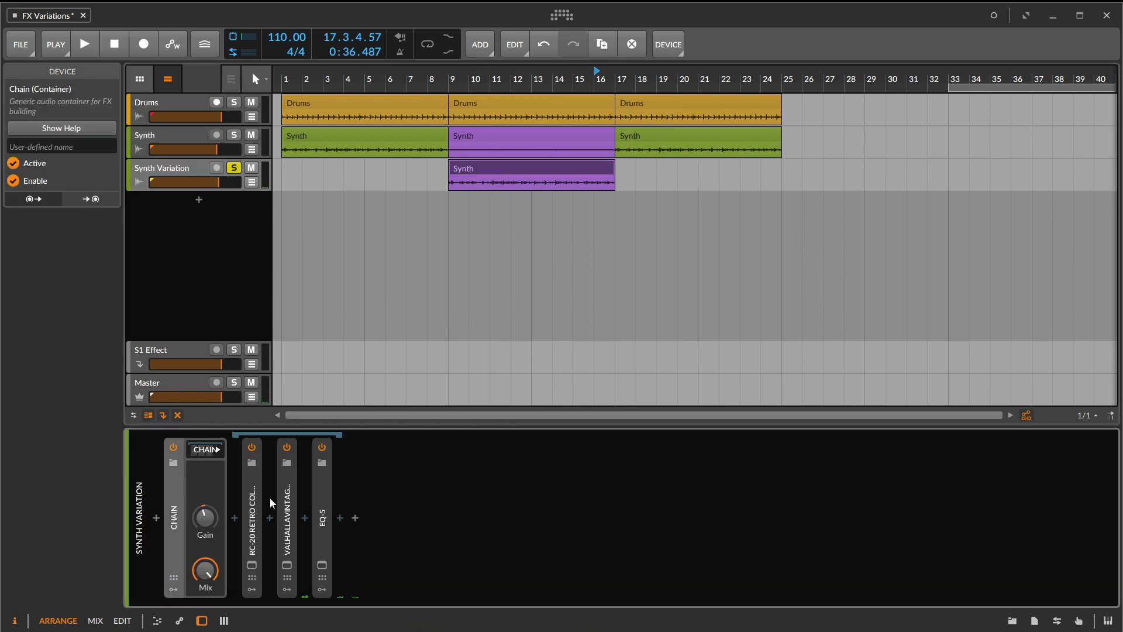
pyautogui.click(322, 504)
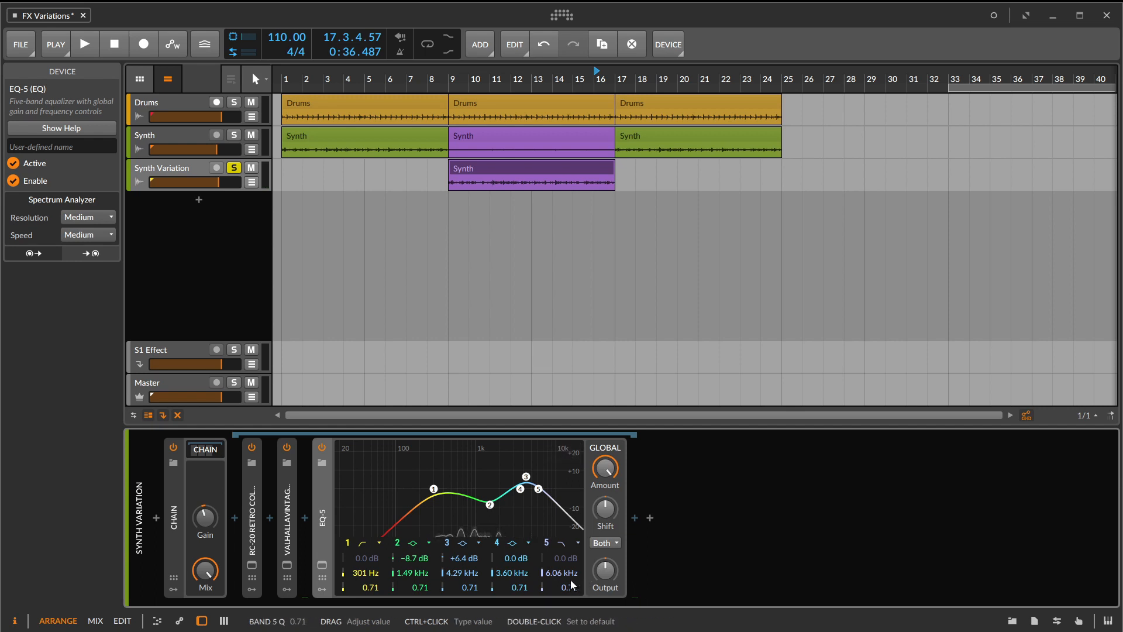
pyautogui.click(252, 182)
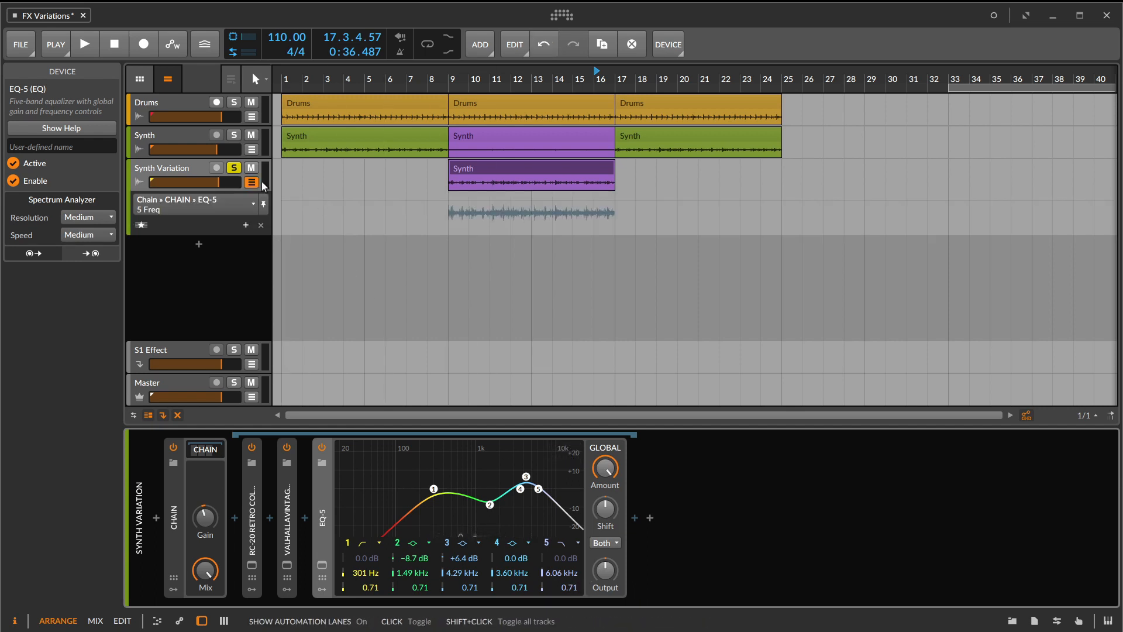
# Automate EQ-5's 5 Freq to fall from about 6.06 kHz midway through bar 16 to 223 Hz at bar 18, and play it back.
pyautogui.moveTo(614, 73); pyautogui.dragTo(596, 189)
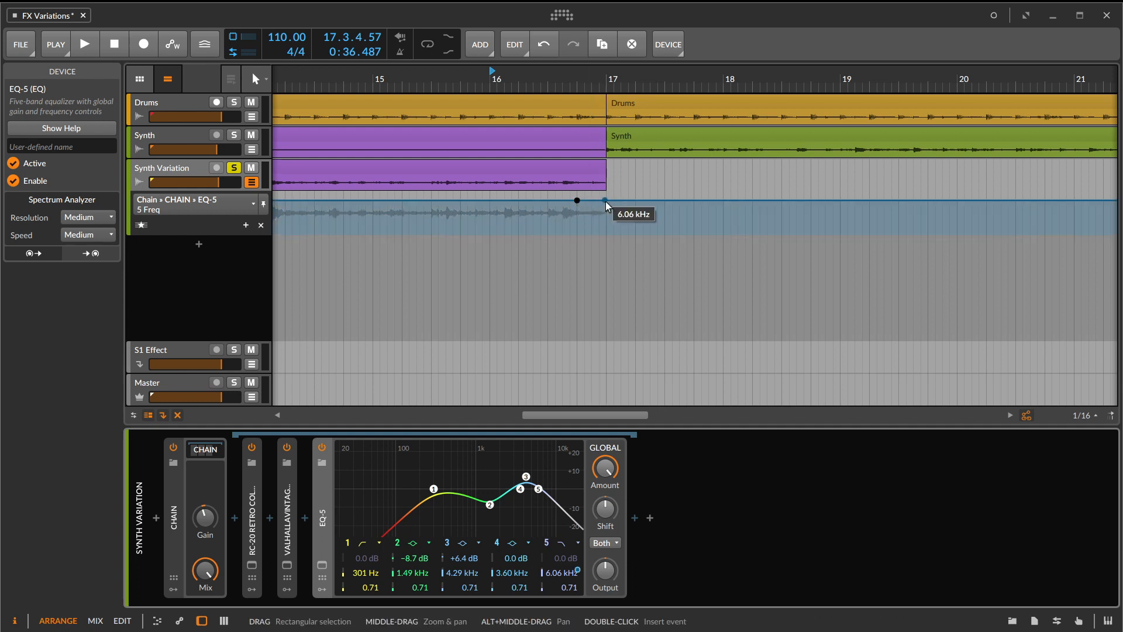
pyautogui.click(600, 201)
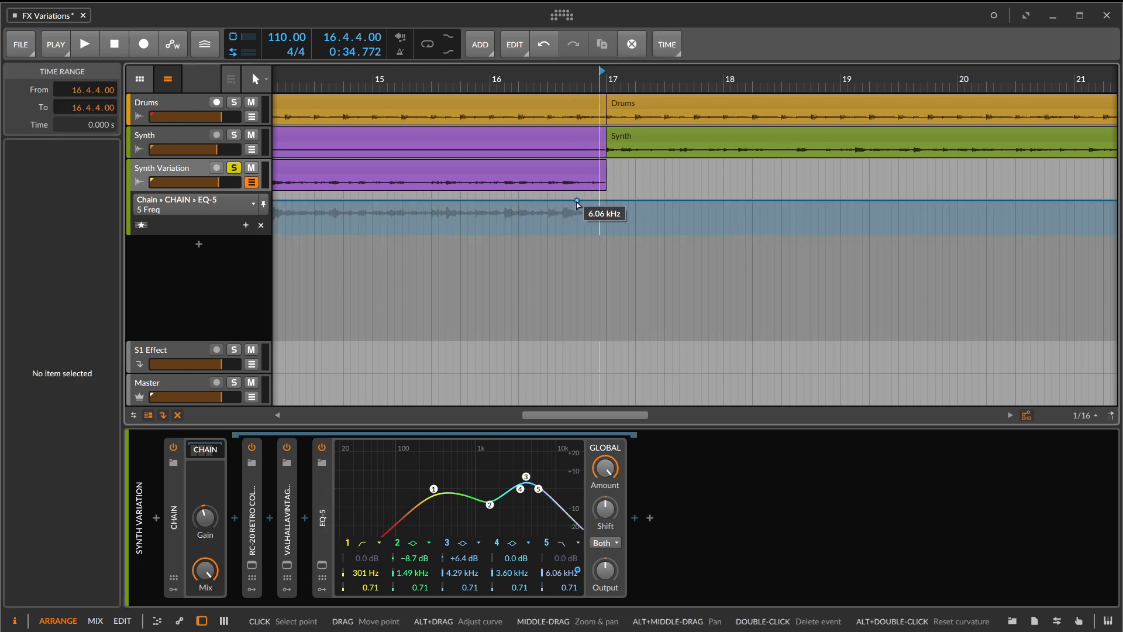
pyautogui.click(547, 200)
pyautogui.moveTo(655, 199); pyautogui.dragTo(723, 219)
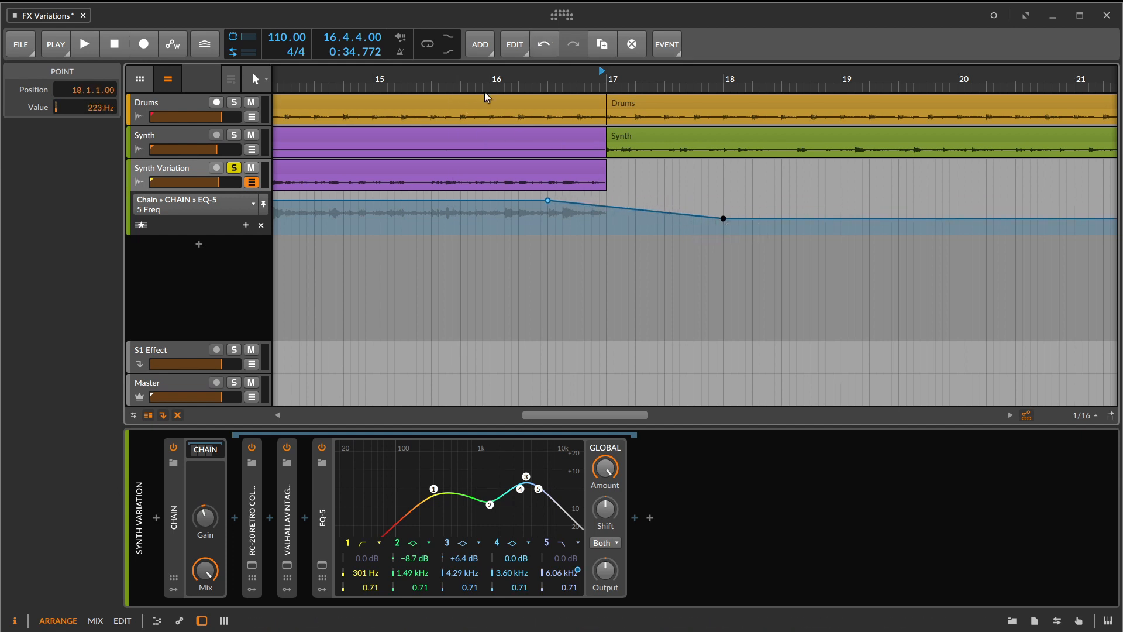
pyautogui.press('space')
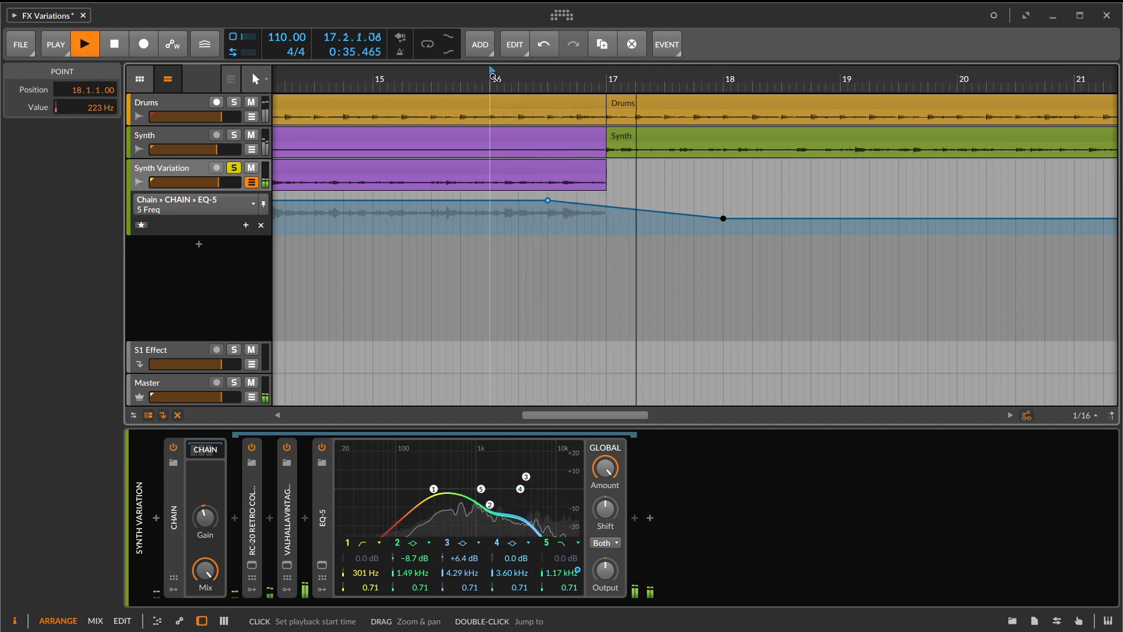
# Start the 5 Freq ramp at bar 16 instead, bend it into a convex curve, and audition the change.
pyautogui.click(490, 202)
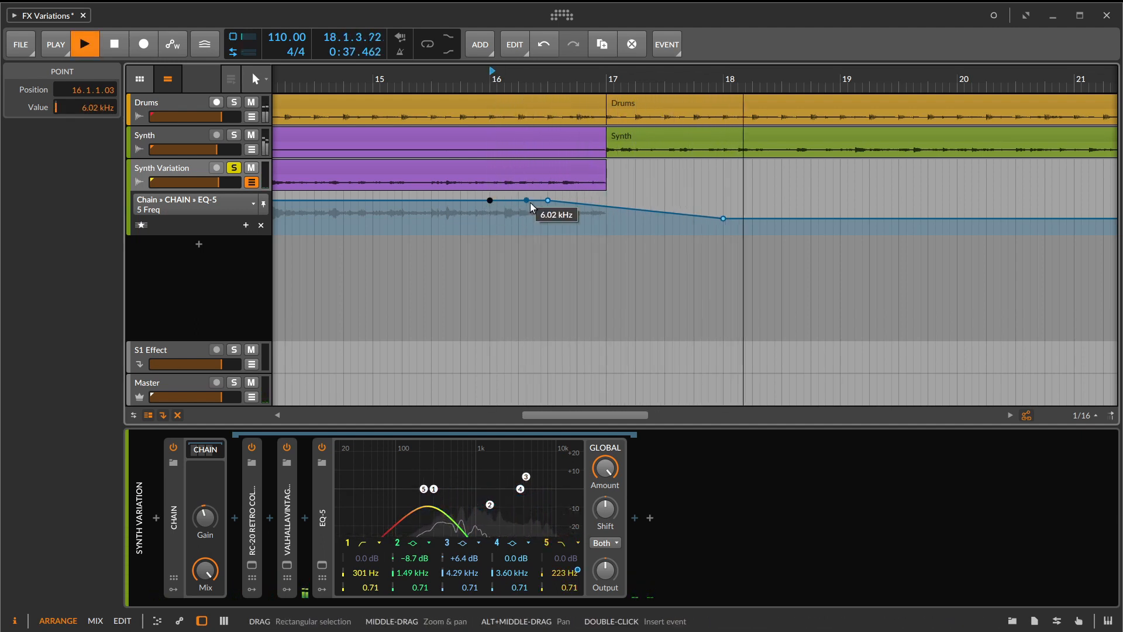
pyautogui.doubleClick(550, 201)
pyautogui.press('space')
pyautogui.press('space')
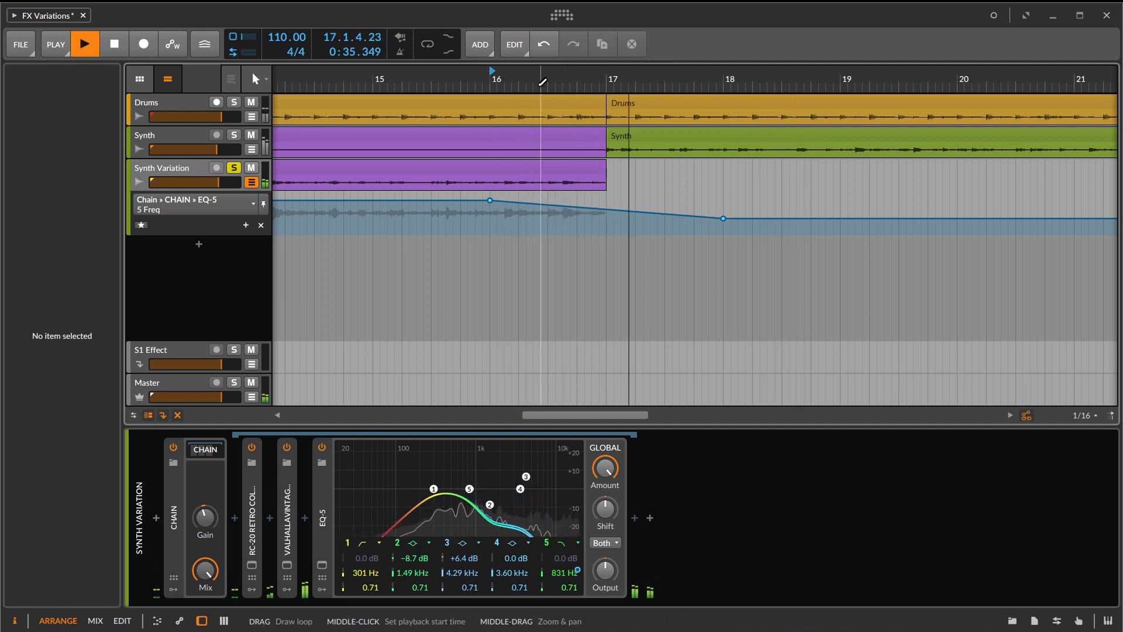
pyautogui.moveTo(599, 209); pyautogui.dragTo(599, 205)
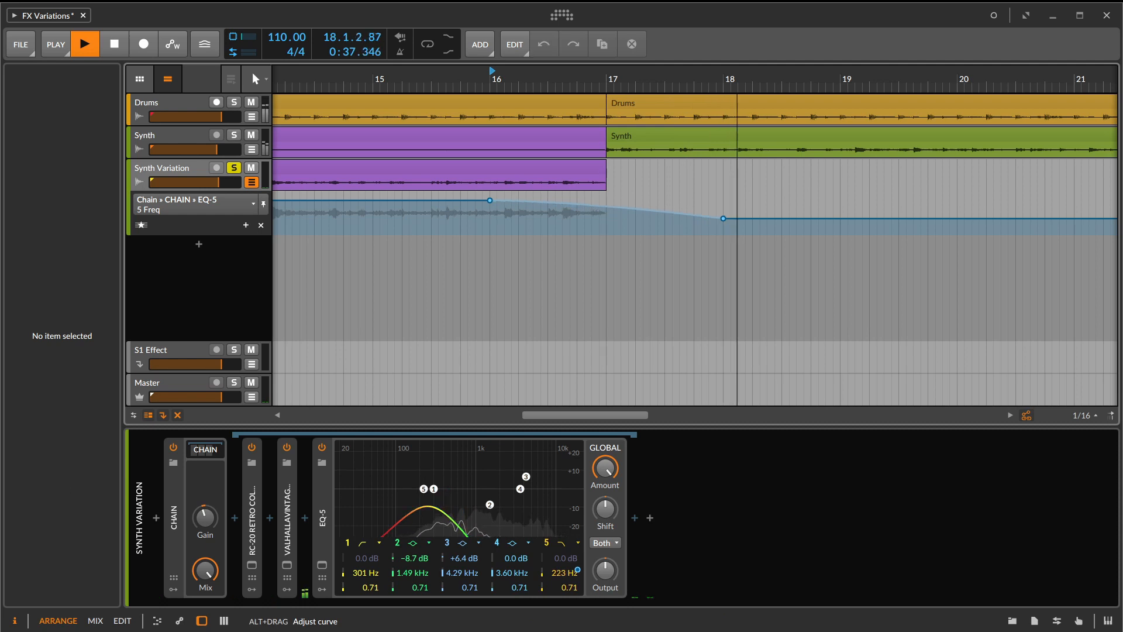
pyautogui.press('space')
# Add gain automation to the Synth track's bar 9 clip, rising from bar 16 to -7.4 dB at the clip's end.
pyautogui.moveTo(600, 77); pyautogui.dragTo(565, 108)
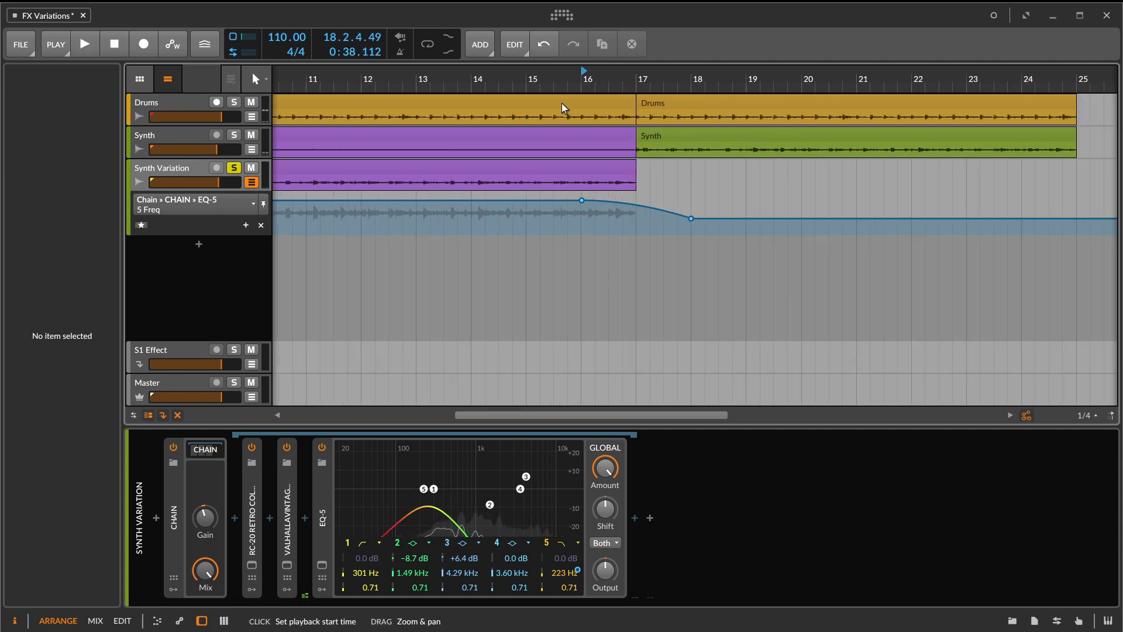
pyautogui.doubleClick(562, 137)
pyautogui.moveTo(605, 437); pyautogui.dragTo(521, 462)
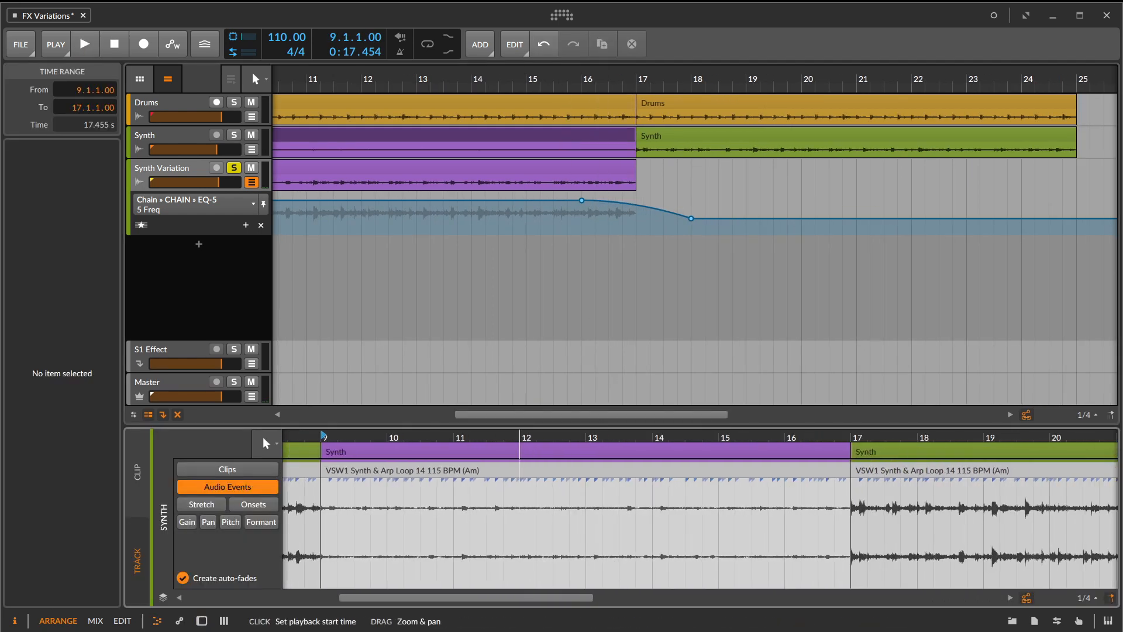
pyautogui.click(186, 522)
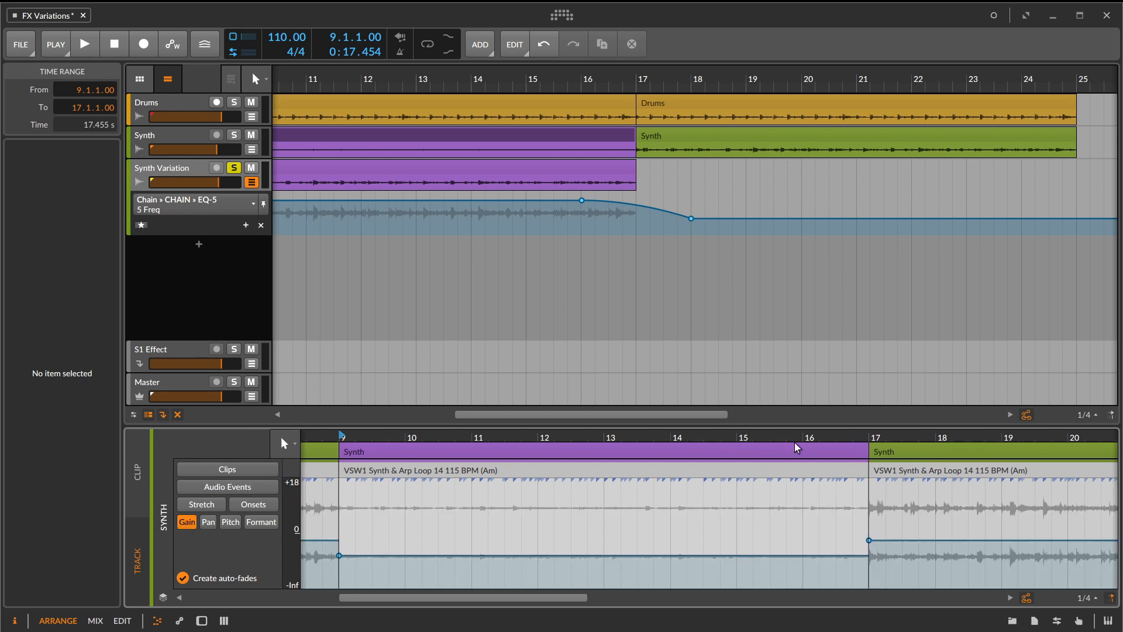
pyautogui.moveTo(812, 437); pyautogui.dragTo(728, 527)
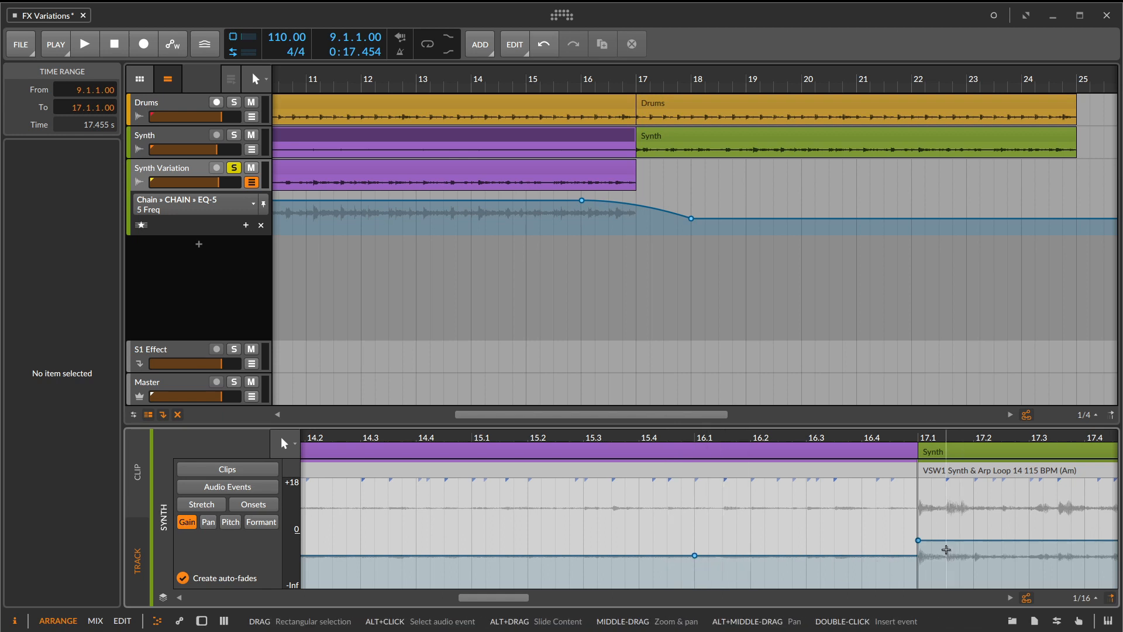
pyautogui.moveTo(910, 557); pyautogui.dragTo(917, 545)
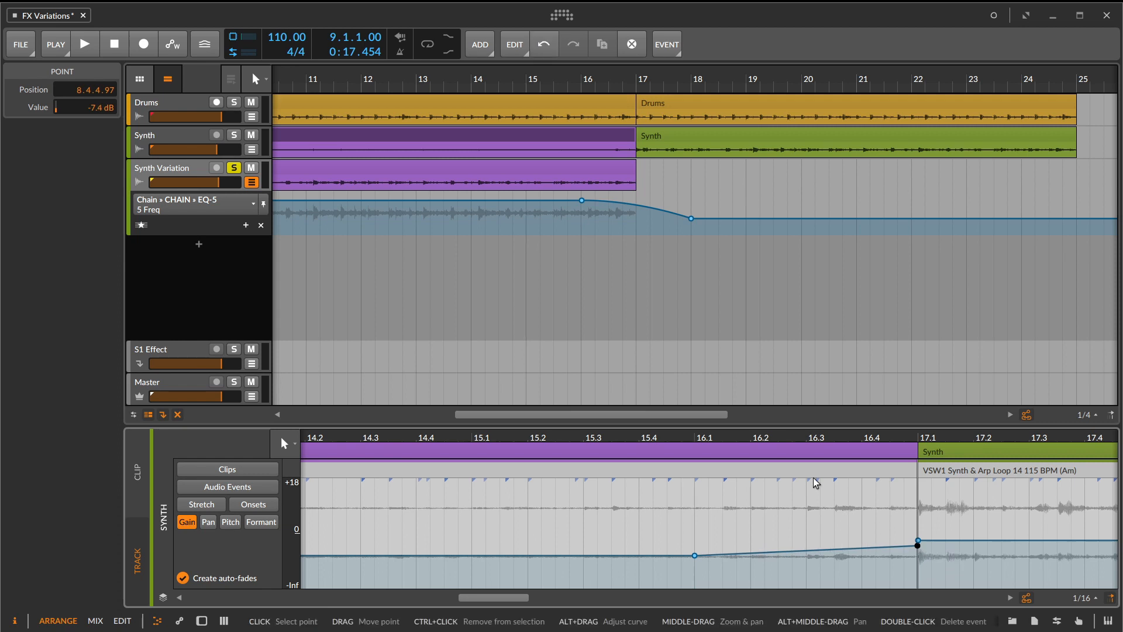
# Play back from bar 13 with the Synth and Synth Variation tracks soloed, stop playback, and clear both solos.
pyautogui.doubleClick(419, 75)
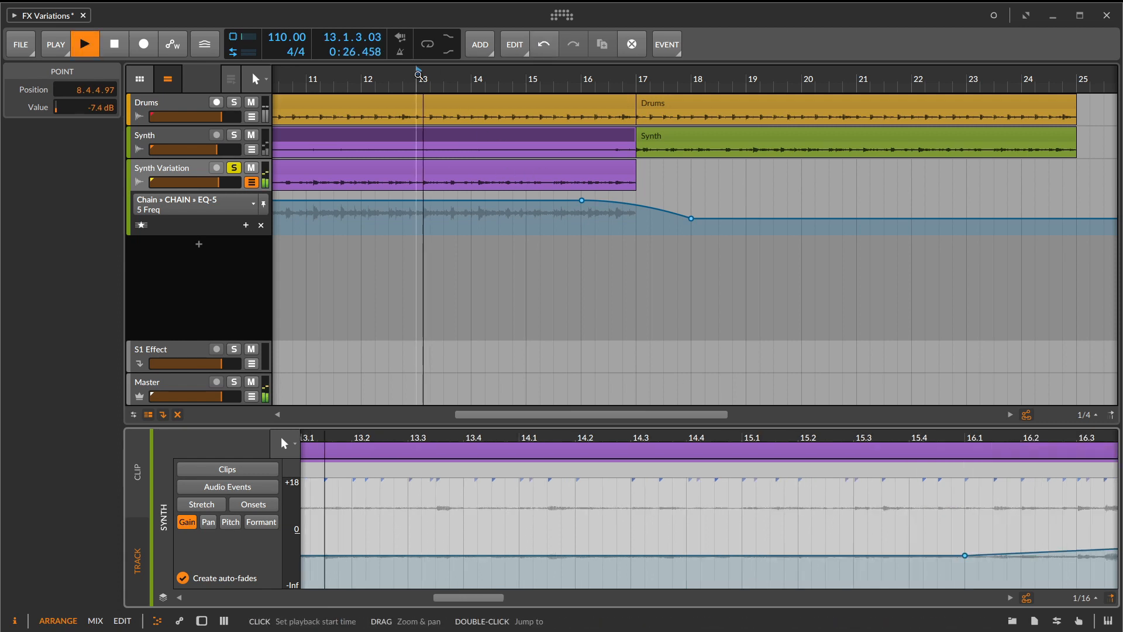
pyautogui.click(234, 135)
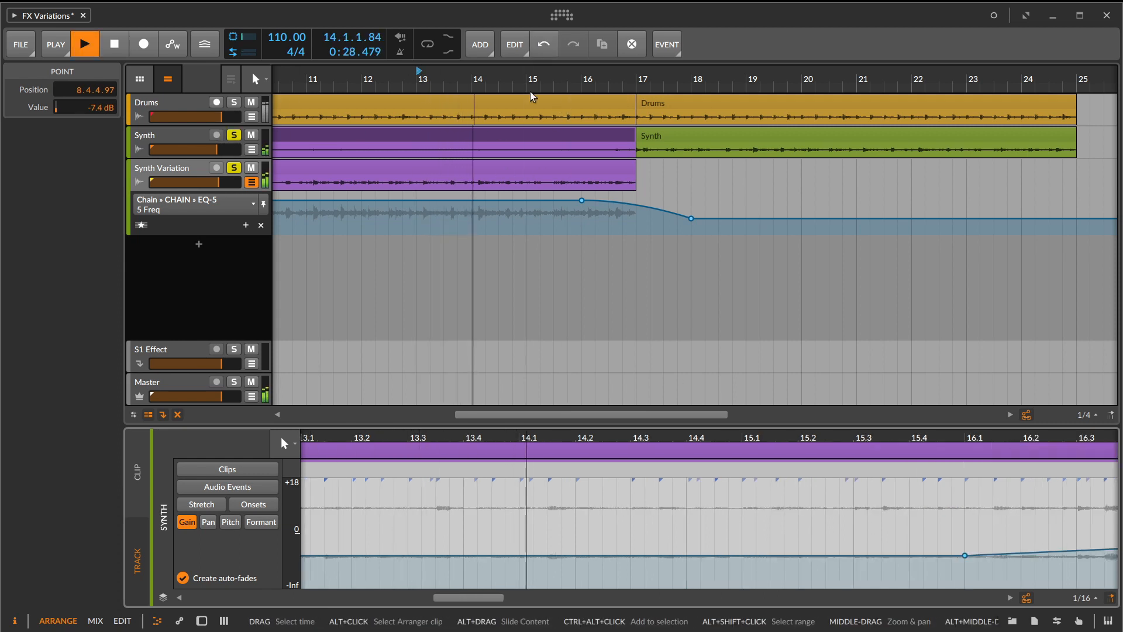
pyautogui.scroll(-3, 608, 84)
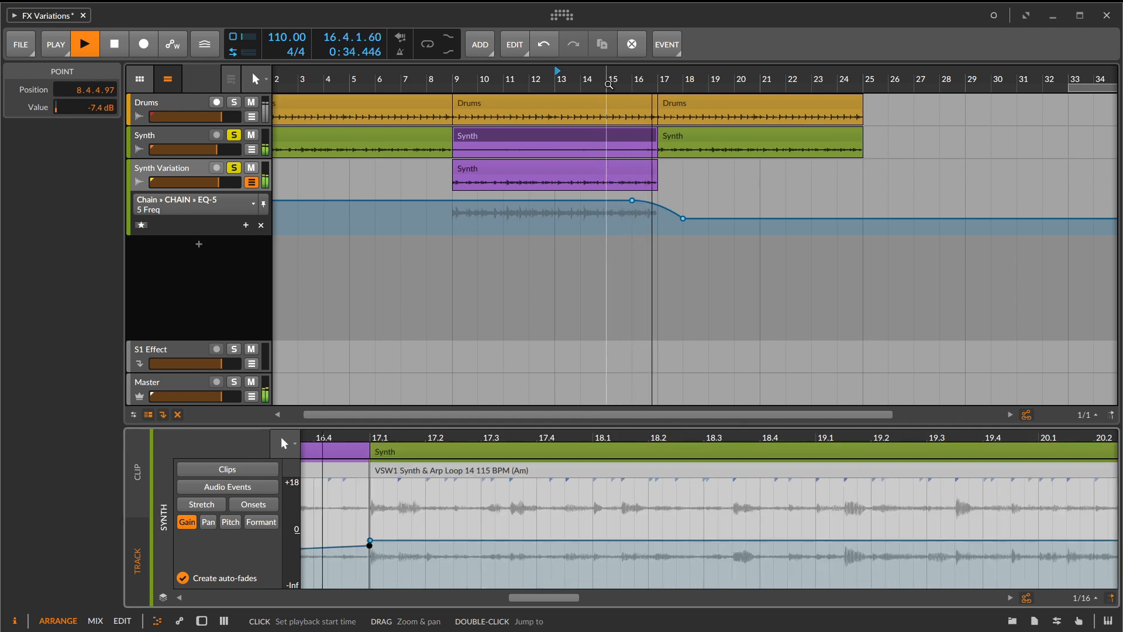
pyautogui.scroll(-2, 608, 85)
pyautogui.moveTo(564, 79); pyautogui.dragTo(563, 83)
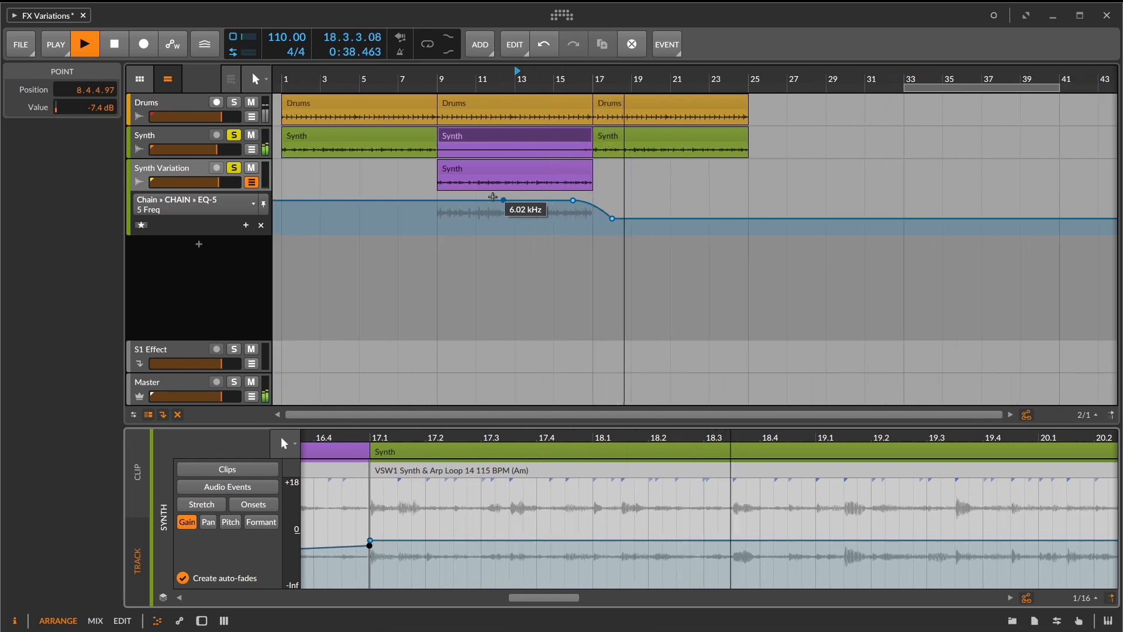
pyautogui.press('space')
pyautogui.click(237, 167)
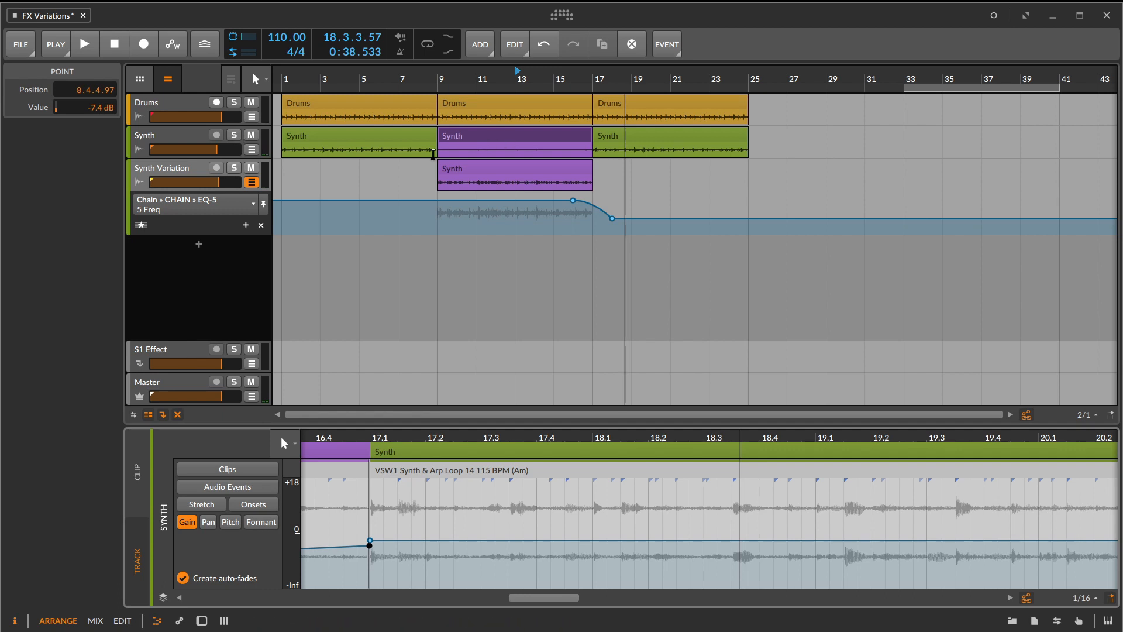
pyautogui.click(237, 137)
# Select the Synth track and play the arrangement from bar 7 to hear the transition at bar 9.
pyautogui.click(198, 135)
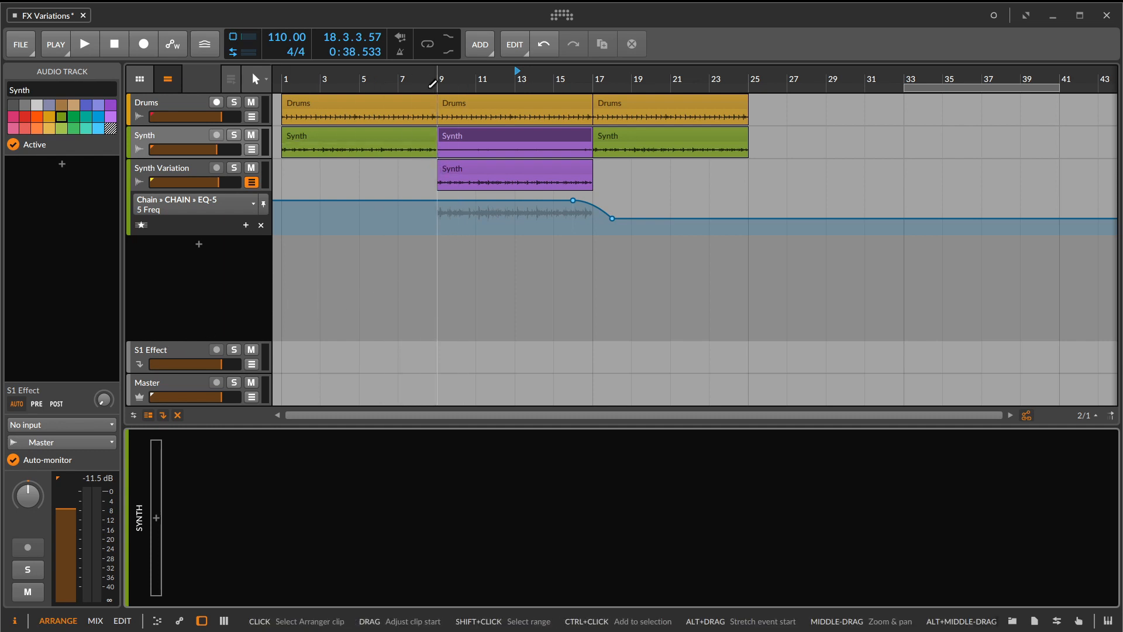
pyautogui.moveTo(431, 83); pyautogui.dragTo(413, 160)
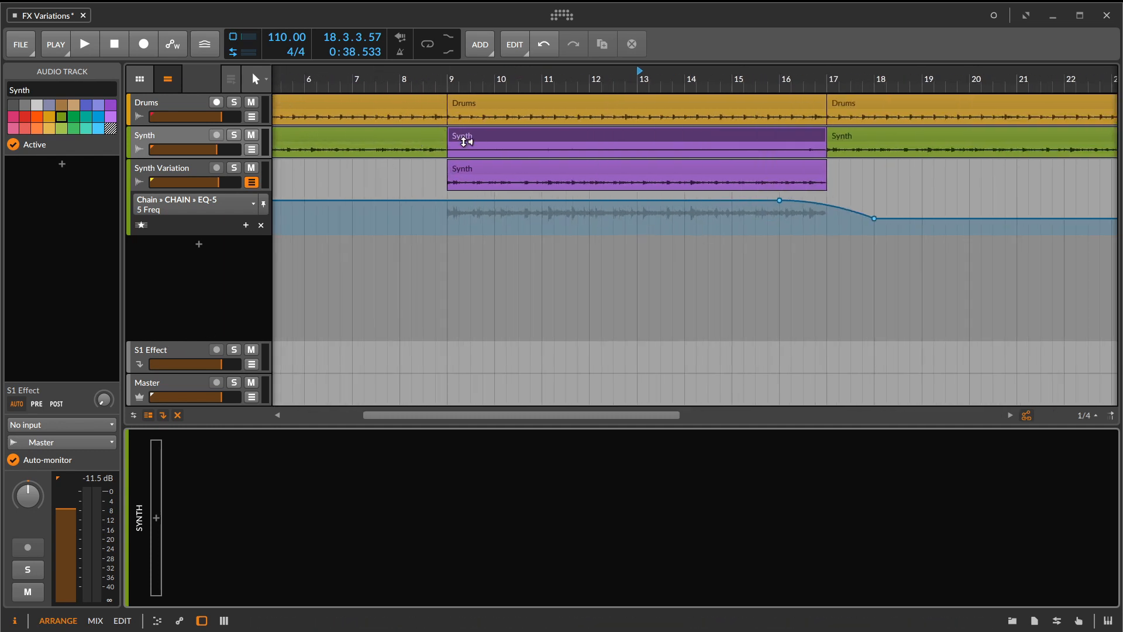
pyautogui.moveTo(470, 83); pyautogui.dragTo(460, 75)
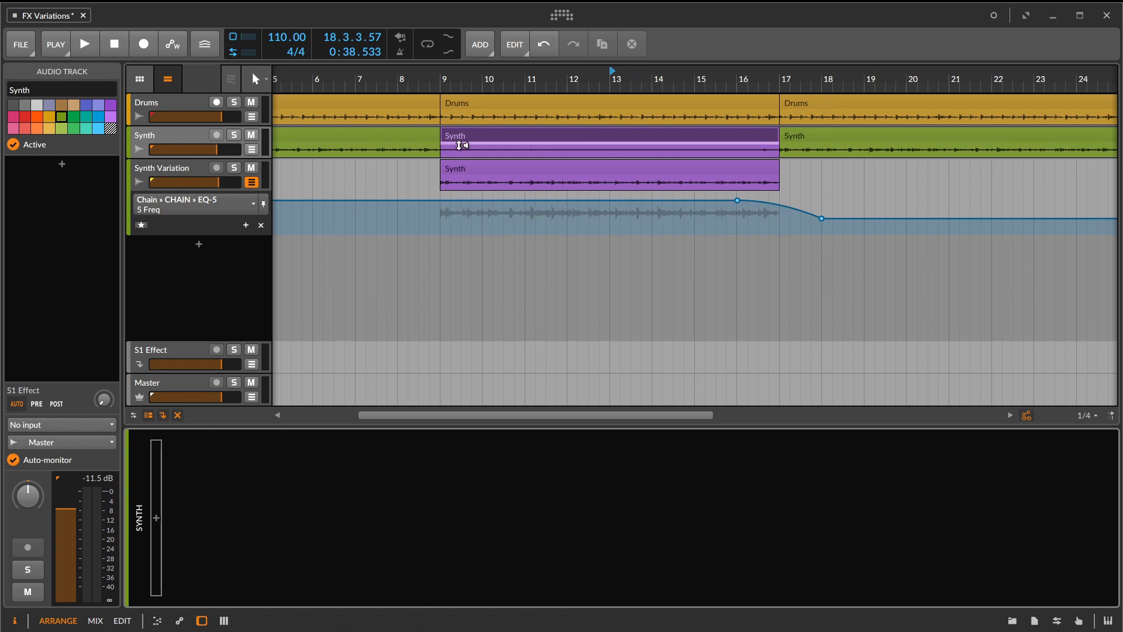
pyautogui.moveTo(749, 78); pyautogui.dragTo(691, 76)
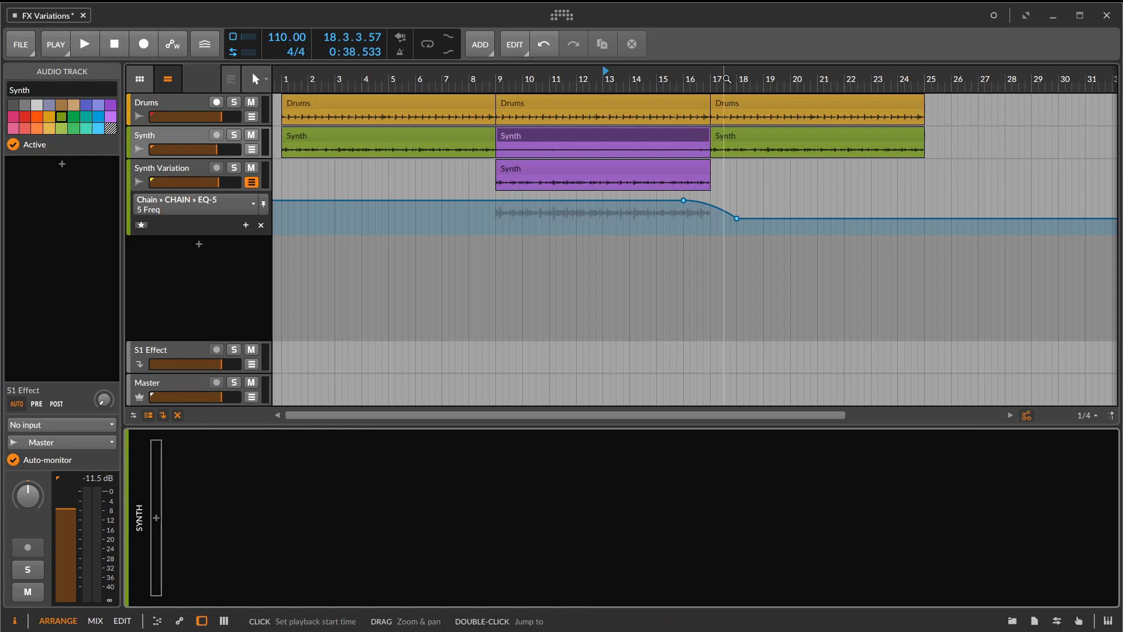
pyautogui.moveTo(728, 80); pyautogui.dragTo(735, 79)
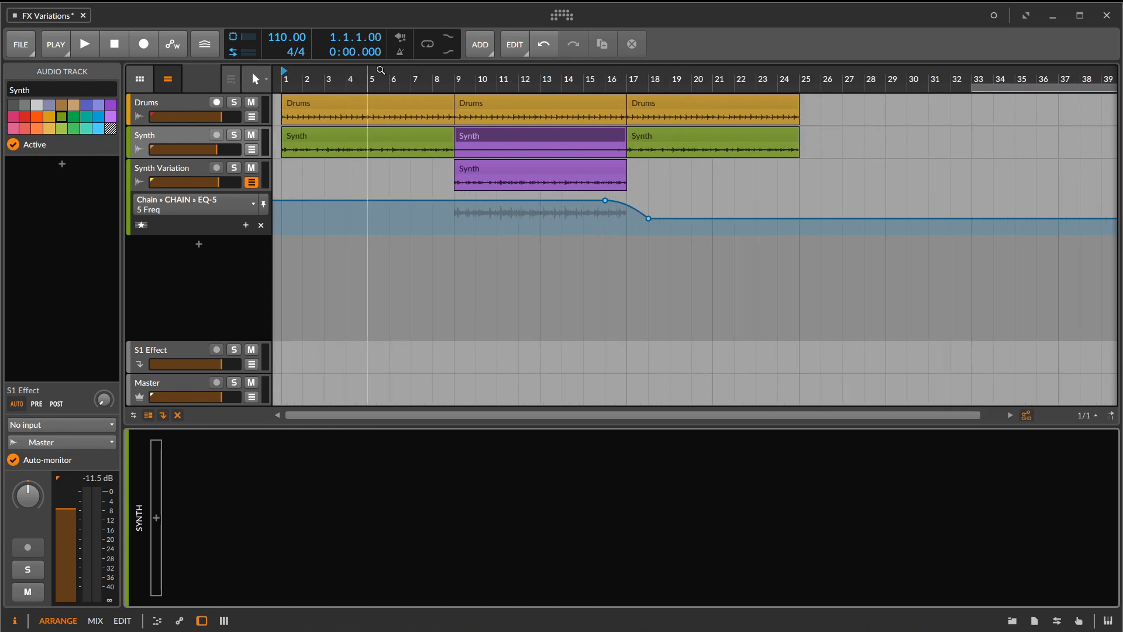
pyautogui.click(413, 78)
pyautogui.press('space')
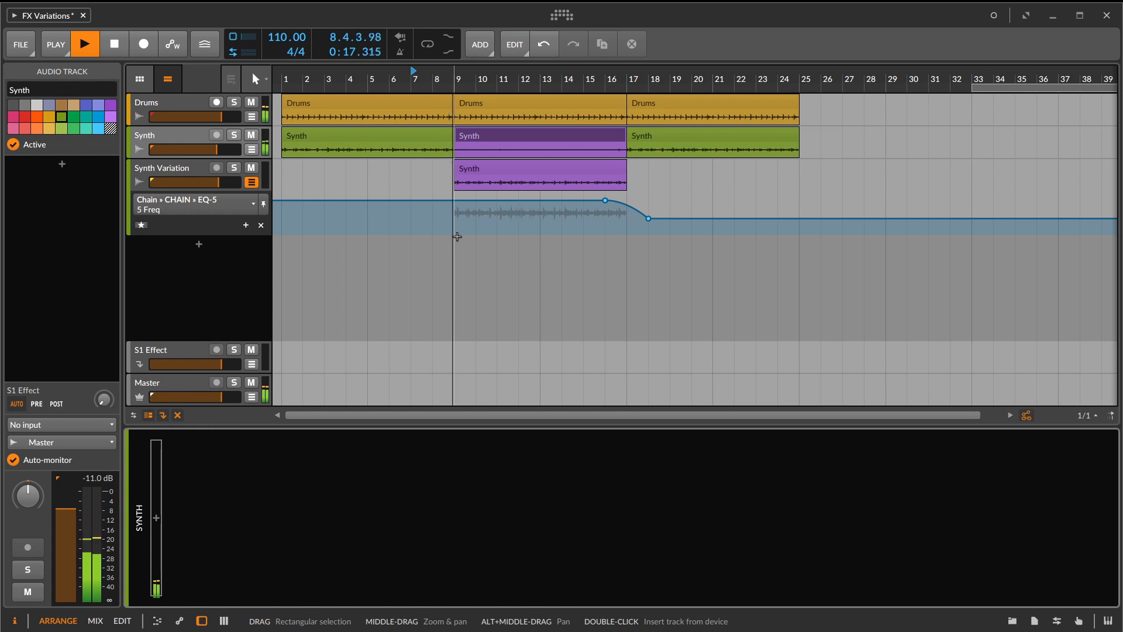
# Replay the lead-in to the Synth Variation clip from just before bar 8 and stop playback.
pyautogui.moveTo(454, 78); pyautogui.dragTo(504, 155)
pyautogui.click(507, 177)
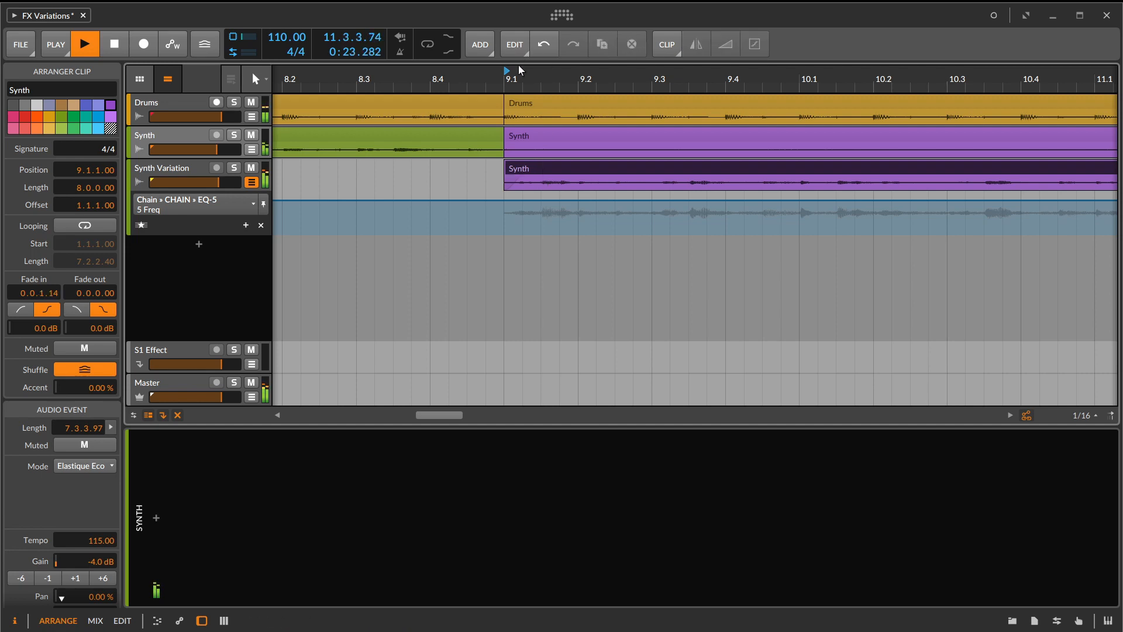
pyautogui.moveTo(518, 65); pyautogui.dragTo(469, 73)
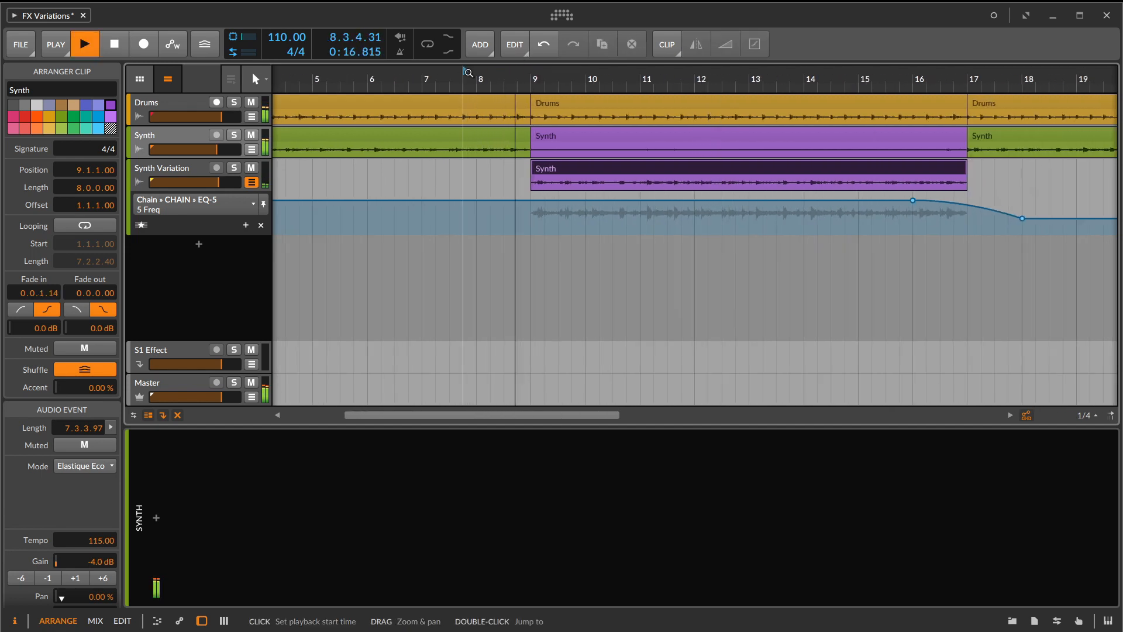
pyautogui.moveTo(468, 73); pyautogui.dragTo(471, 76)
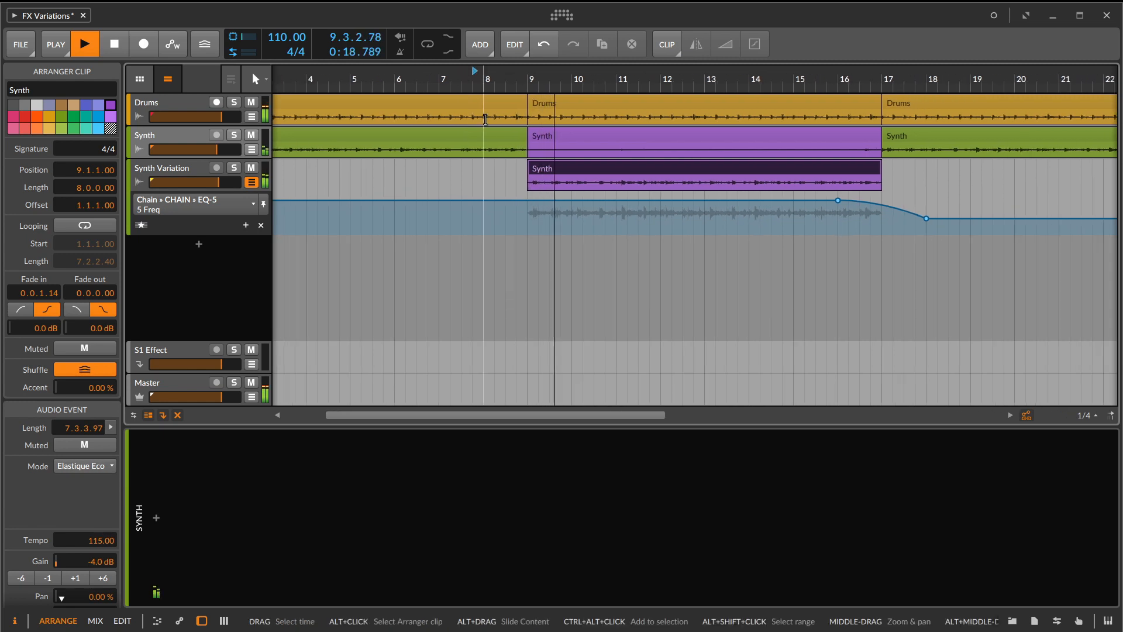
pyautogui.press('space')
# Automate the gain of the Synth track's bar 9 clip to fall from -8.3 dB at bar 9 to a new point at bar 10, and audition it.
pyautogui.click(544, 136)
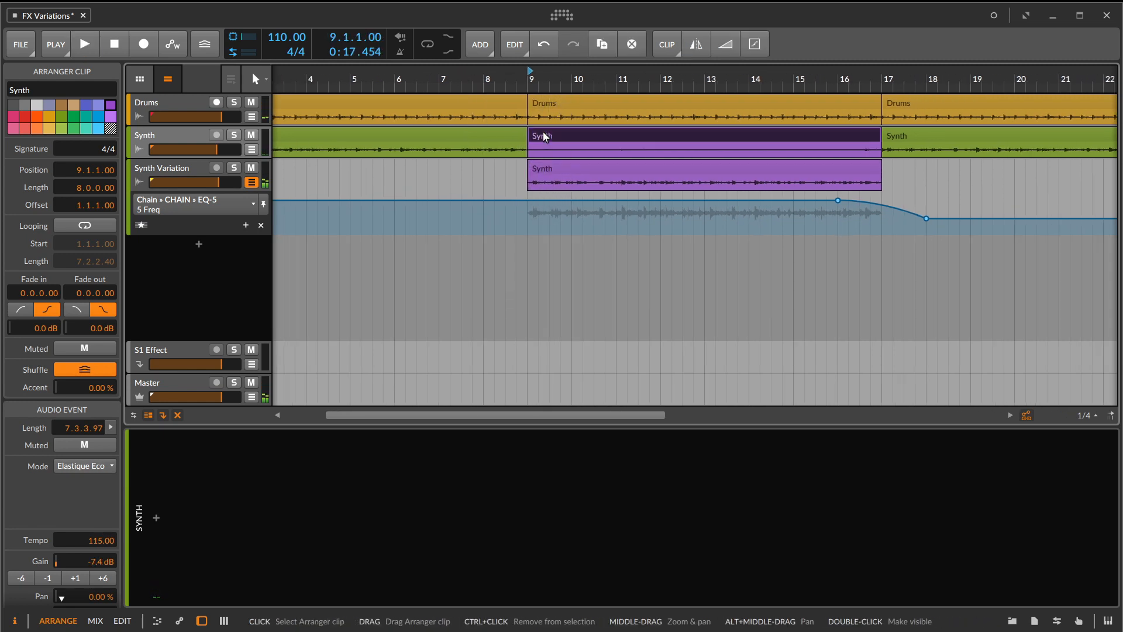
pyautogui.doubleClick(544, 136)
pyautogui.moveTo(382, 439); pyautogui.dragTo(470, 434)
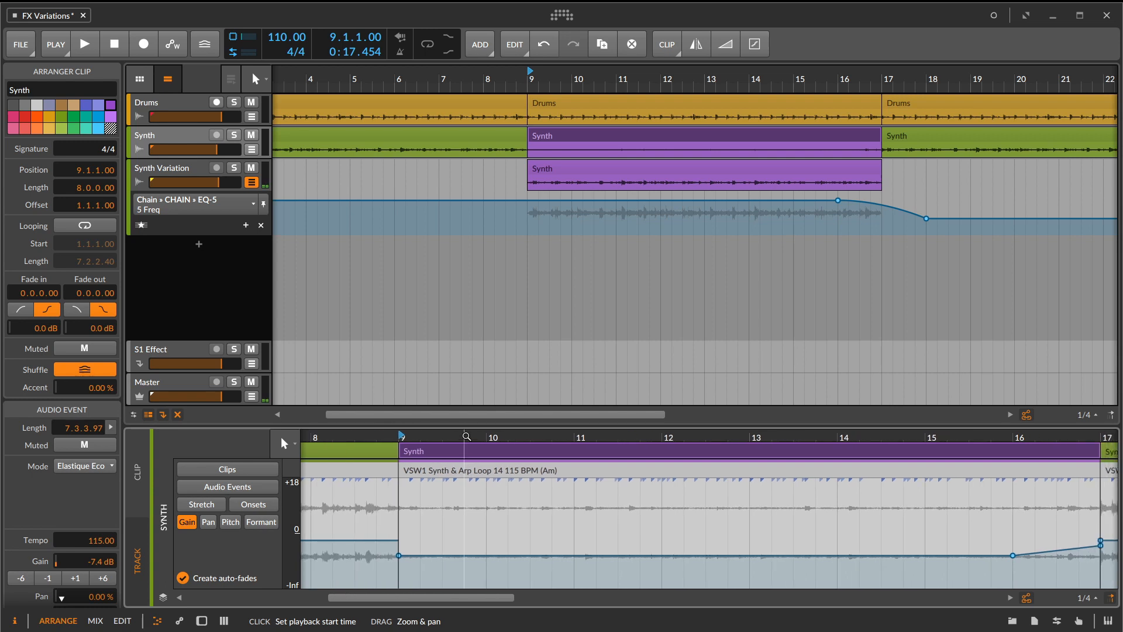
pyautogui.click(487, 555)
pyautogui.moveTo(399, 555); pyautogui.dragTo(399, 548)
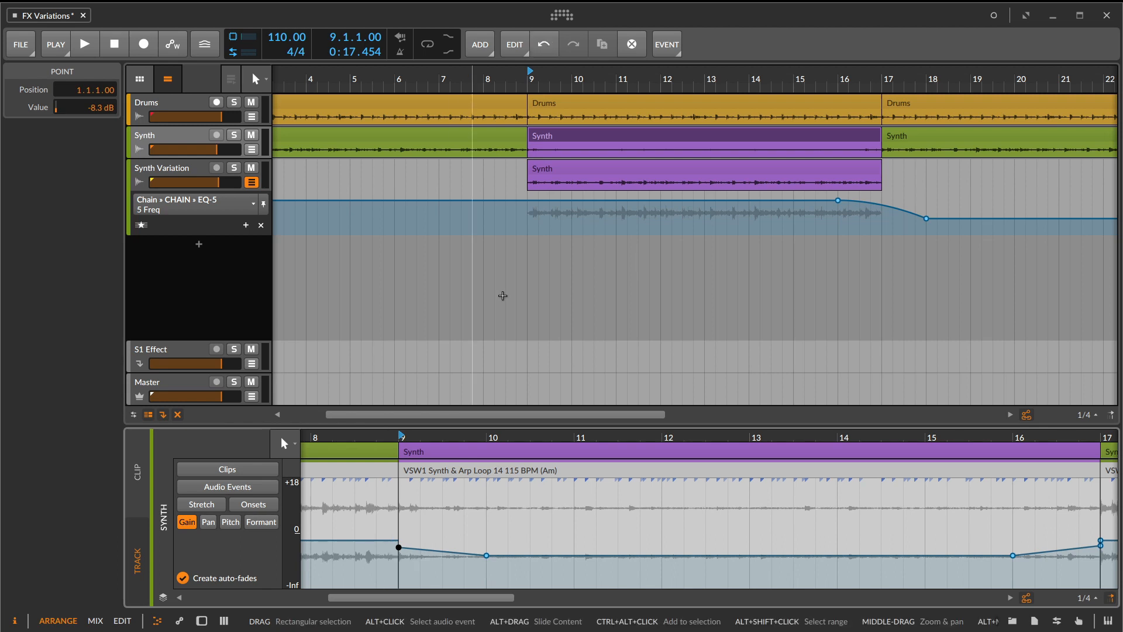
pyautogui.press('space')
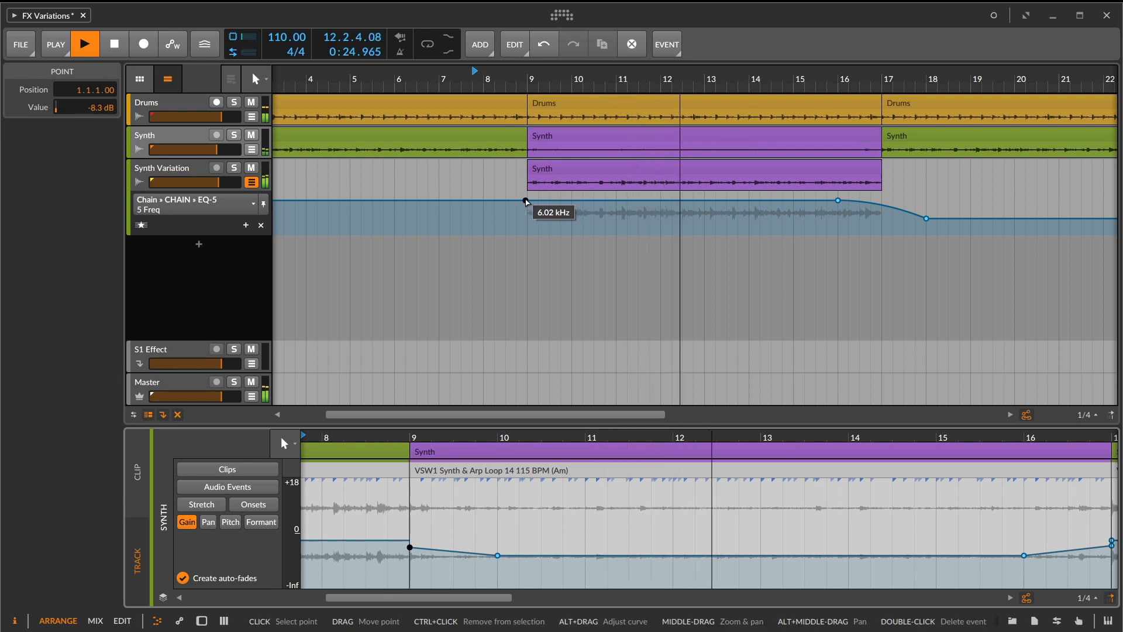
# Add EQ-5's 5 Freq points at bars 9 and 10, lower the bar 9 point to 1.84 kHz, and audition the rise.
pyautogui.moveTo(561, 79); pyautogui.dragTo(597, 183)
pyautogui.click(629, 201)
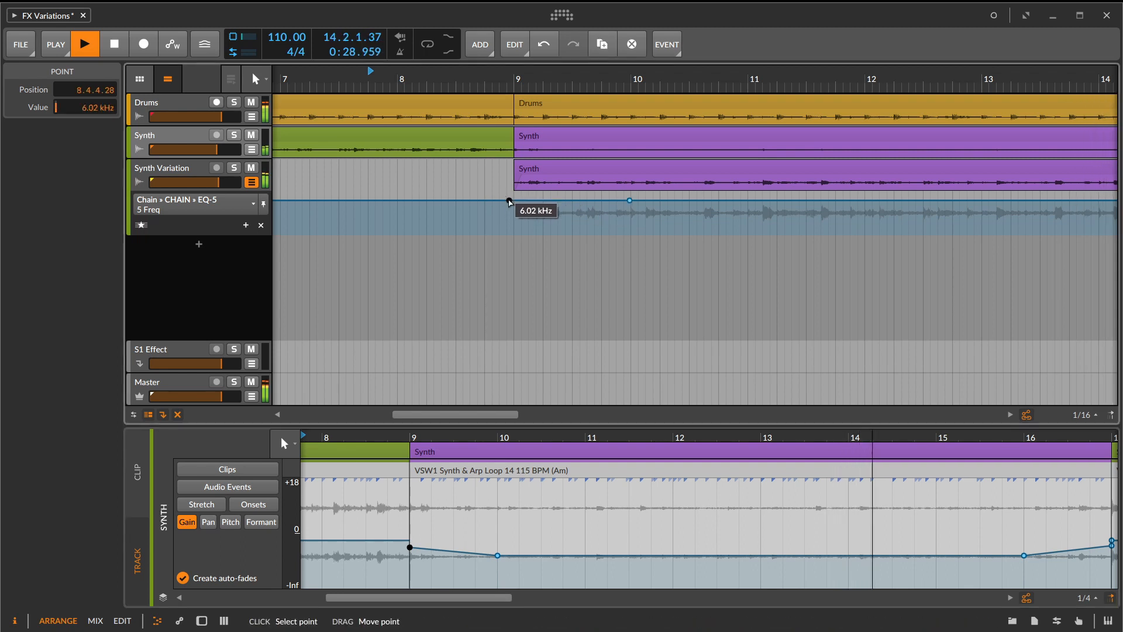
pyautogui.moveTo(507, 200); pyautogui.dragTo(514, 207)
pyautogui.press('space')
pyautogui.press('space')
pyautogui.moveTo(400, 81); pyautogui.dragTo(435, 81)
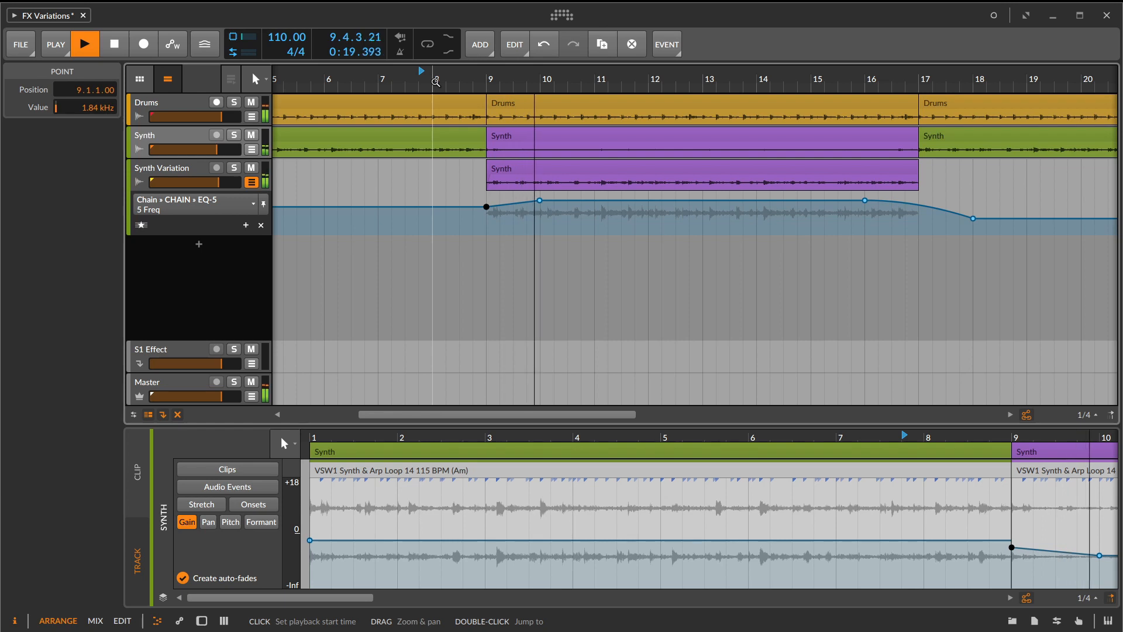
# Raise the 5 Freq point at the start of bar 9 to 3.00 kHz and replay the transition.
pyautogui.press('-')
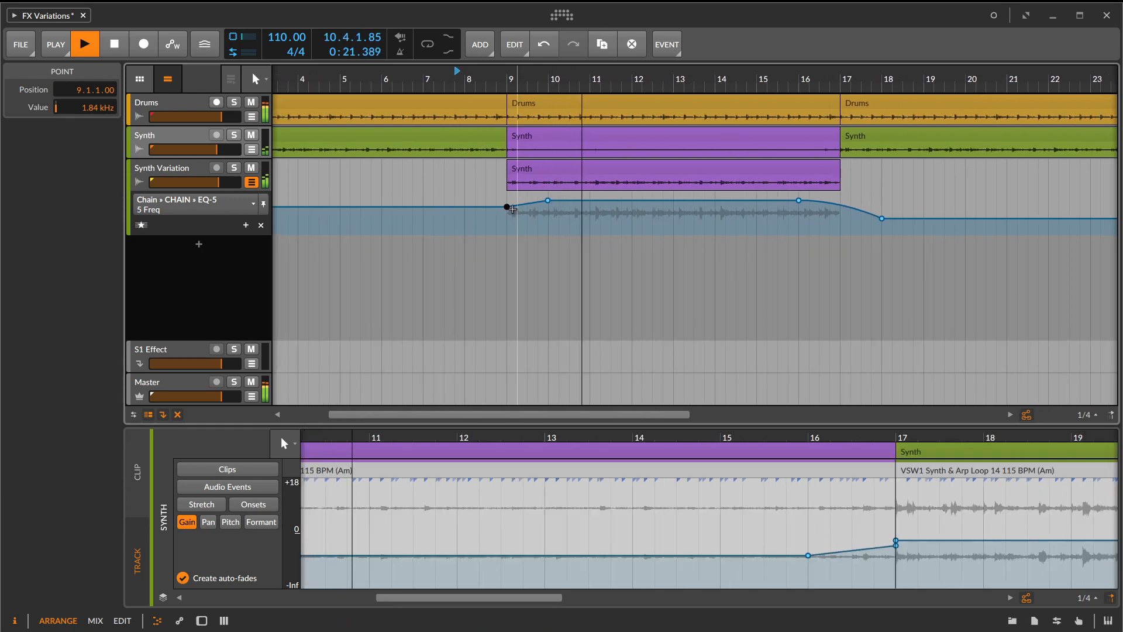
pyautogui.moveTo(507, 207); pyautogui.dragTo(509, 204)
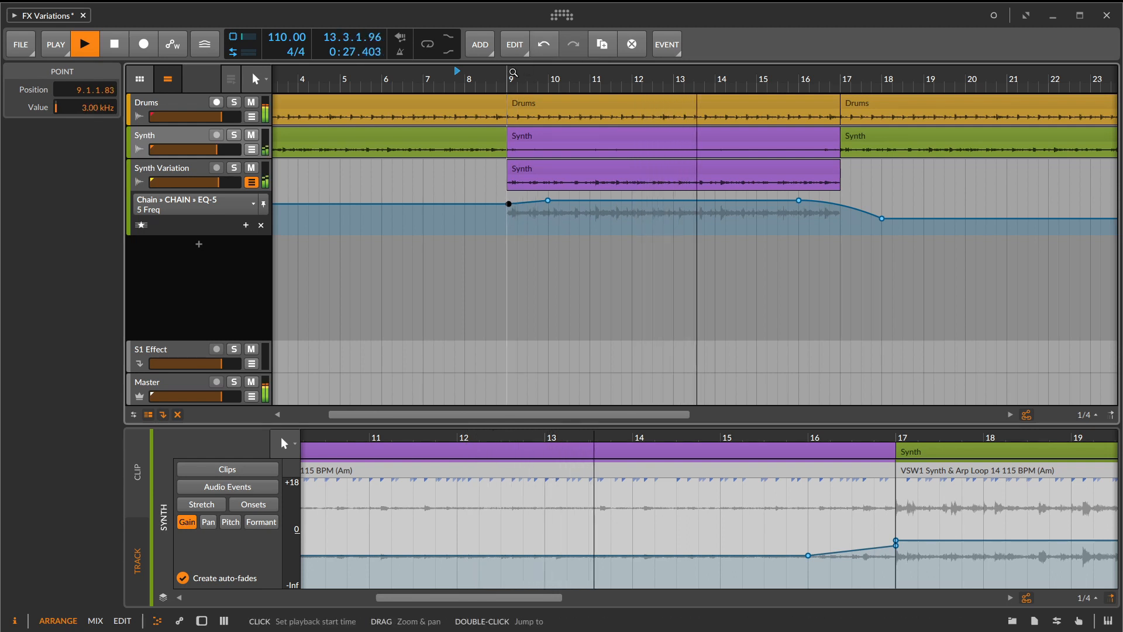
pyautogui.moveTo(525, 80); pyautogui.dragTo(519, 84)
pyautogui.press('space')
pyautogui.press('space')
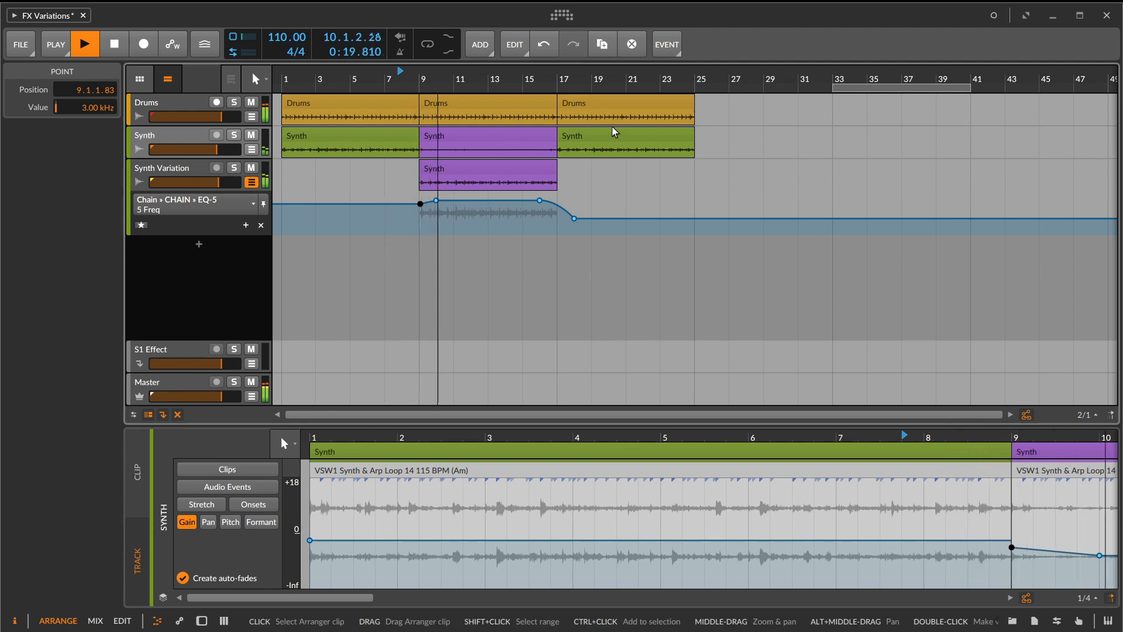
# Slightly lower the gain automation point at the start of the Synth track's bar 9 clip.
pyautogui.click(443, 137)
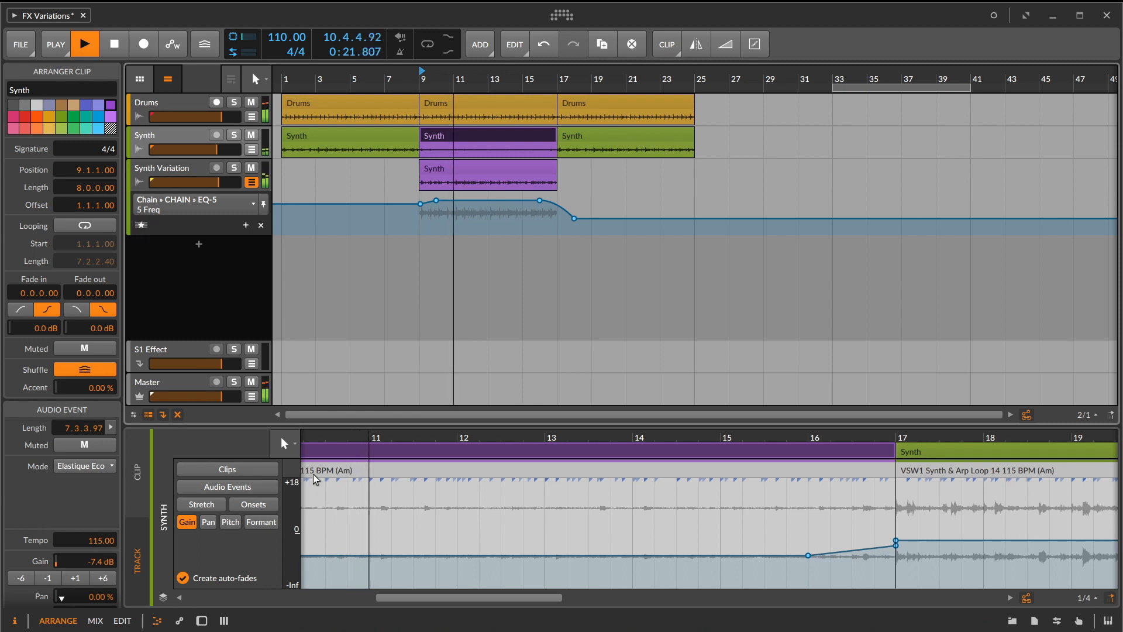
pyautogui.moveTo(302, 439); pyautogui.dragTo(617, 440)
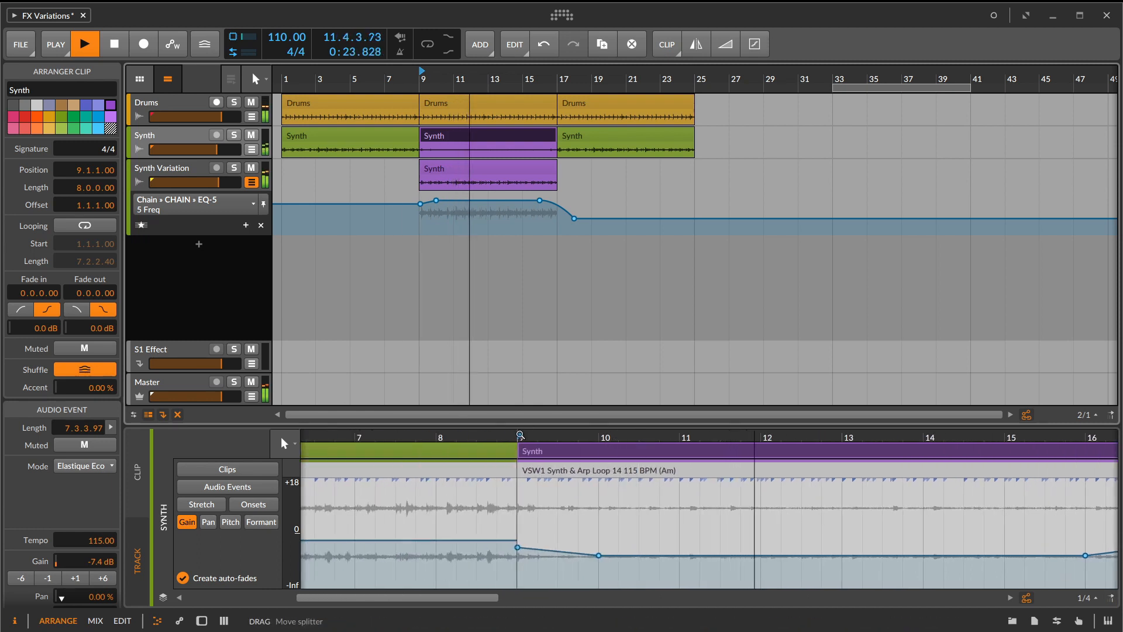
pyautogui.scroll(2, 517, 439)
pyautogui.moveTo(519, 551)
pyautogui.moveTo(519, 551); pyautogui.dragTo(519, 554)
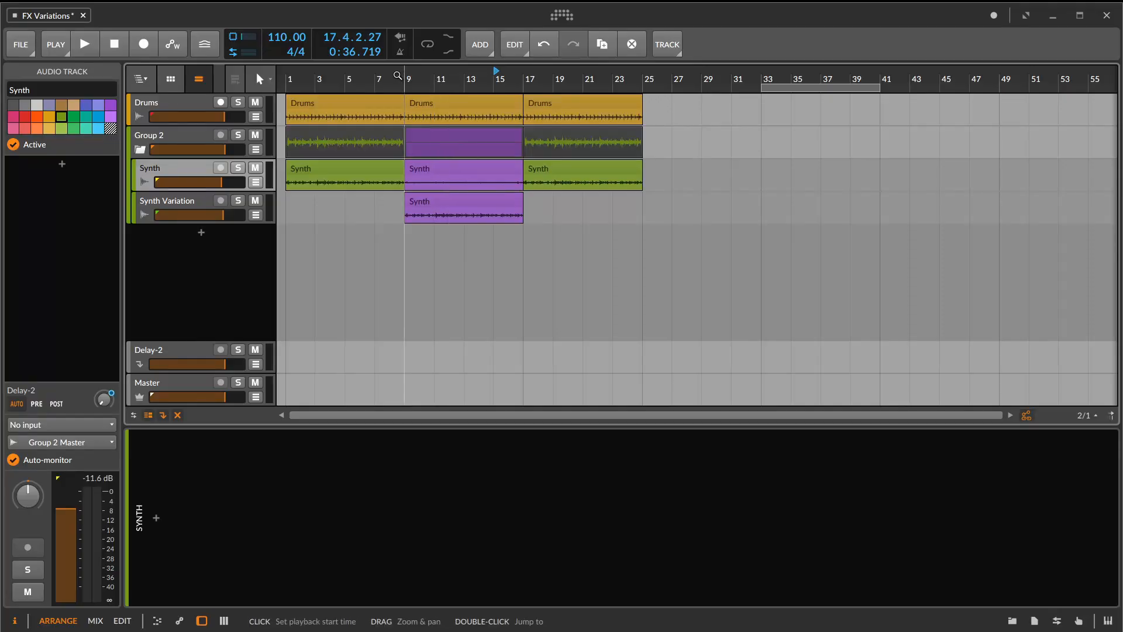
# Show the Delay-2 effect track's devices and solo the Synth track to play it from bar 1.
pyautogui.moveTo(398, 76)
pyautogui.mouseDown()
pyautogui.moveTo(400, 99)
pyautogui.moveTo(404, 75)
pyautogui.mouseUp()
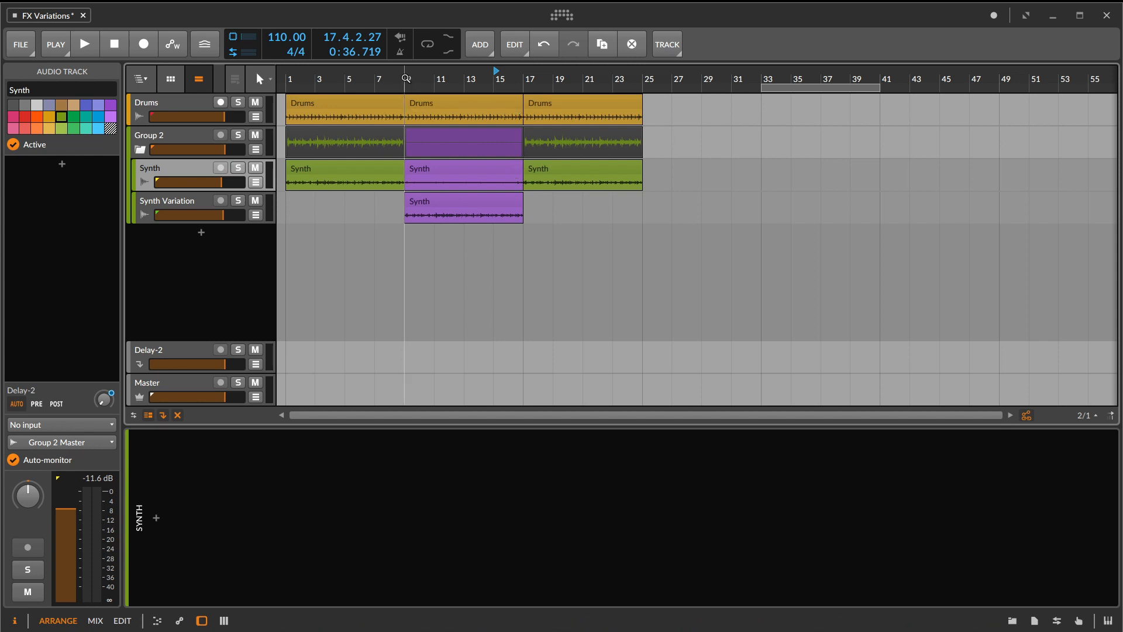
pyautogui.moveTo(405, 76)
pyautogui.mouseDown()
pyautogui.moveTo(406, 99)
pyautogui.moveTo(406, 70)
pyautogui.mouseUp()
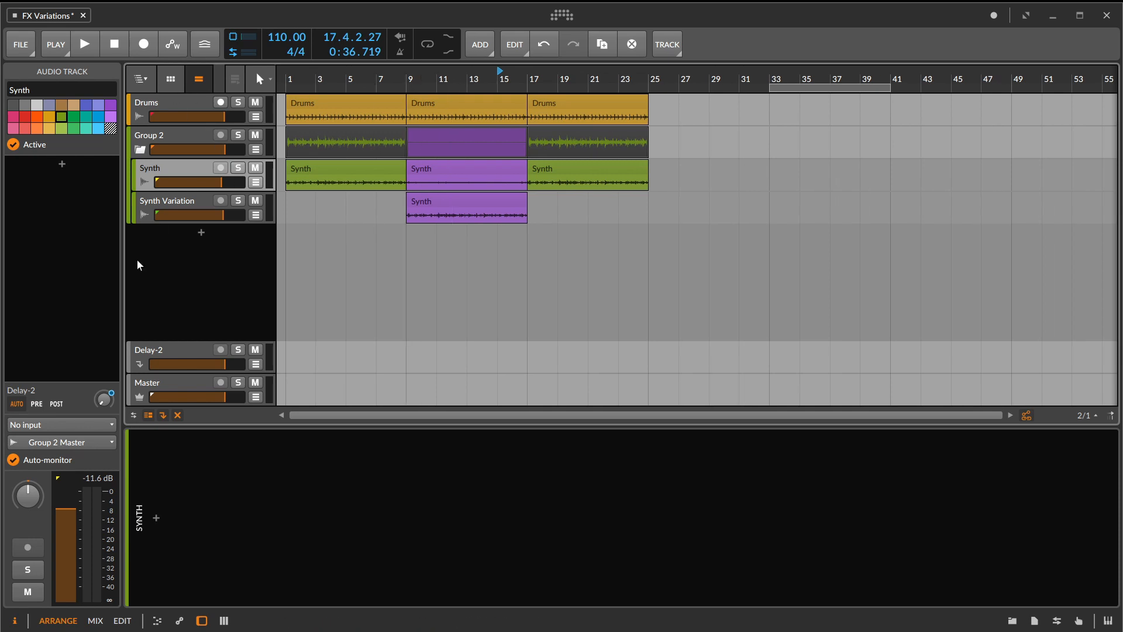
pyautogui.click(165, 350)
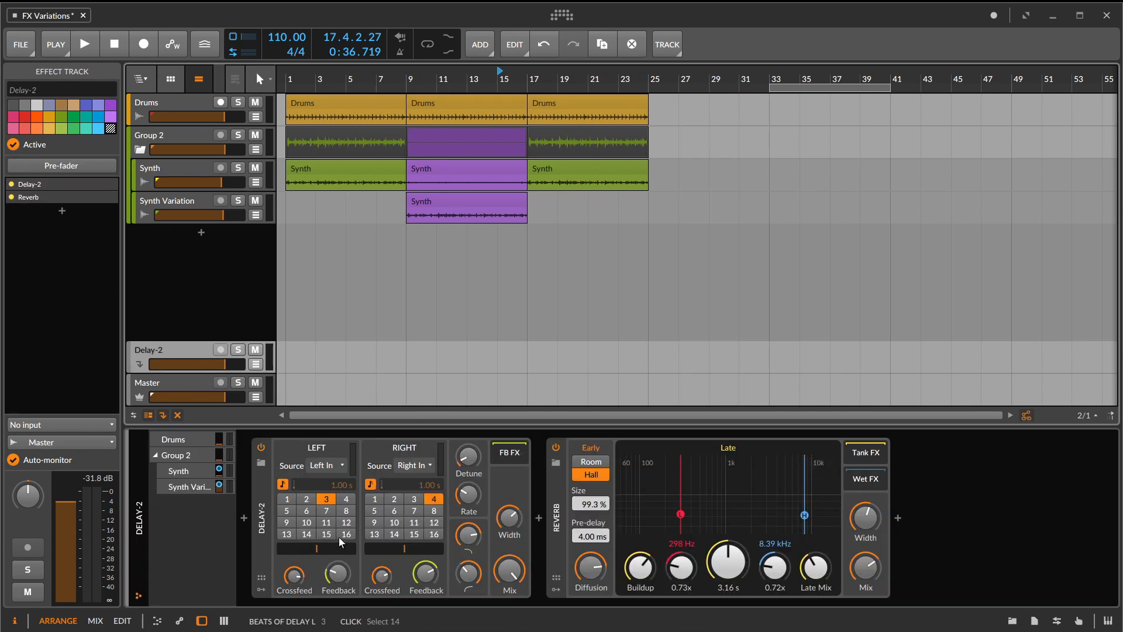
pyautogui.click(238, 168)
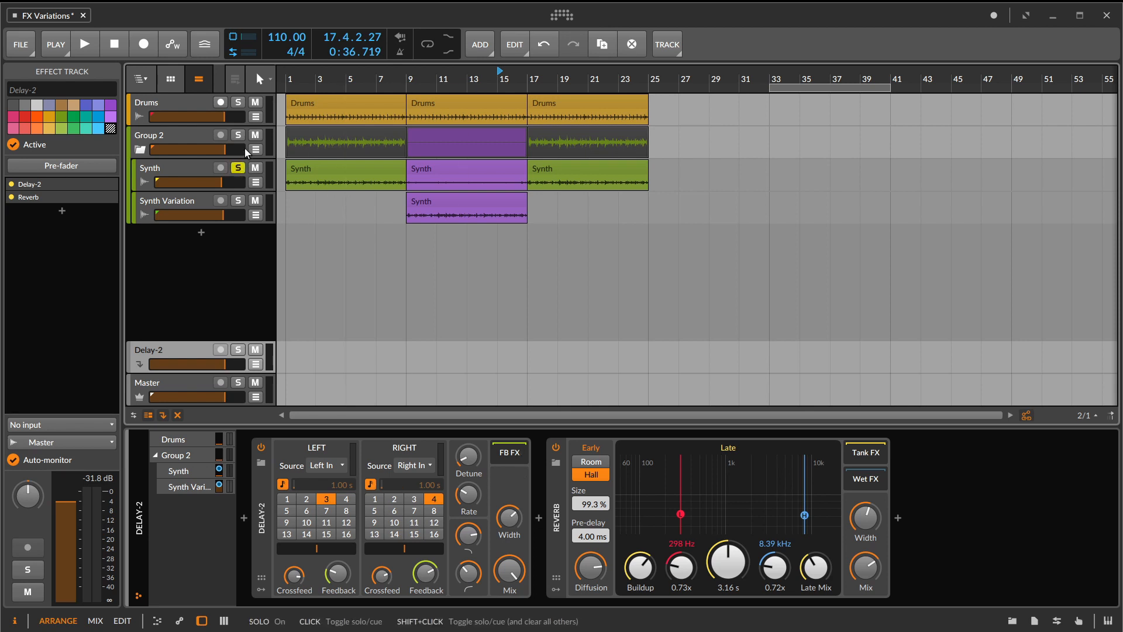
pyautogui.click(284, 77)
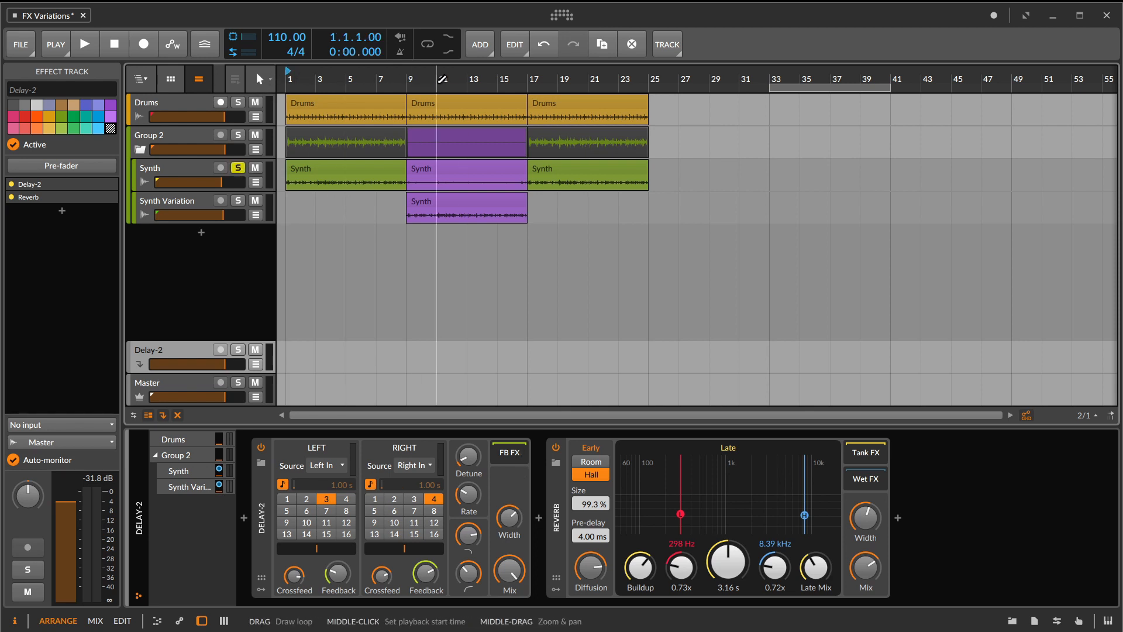
pyautogui.press('space')
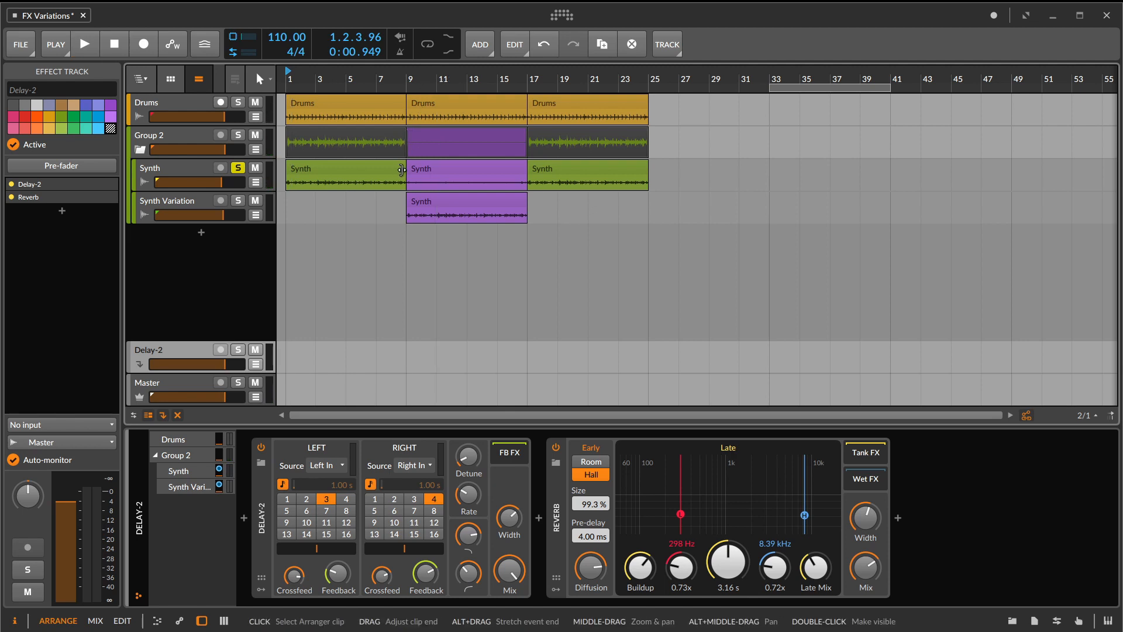
# Show the Synth track's Delay-2 send automation and play it from bar 8.
pyautogui.click(256, 182)
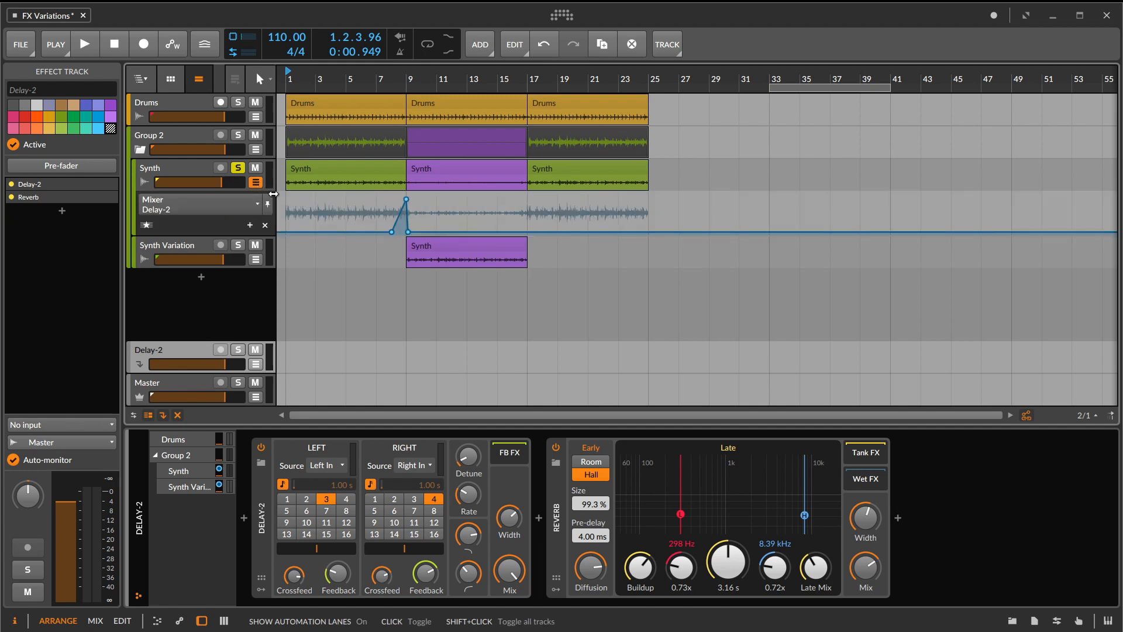
pyautogui.moveTo(391, 73); pyautogui.dragTo(415, 111)
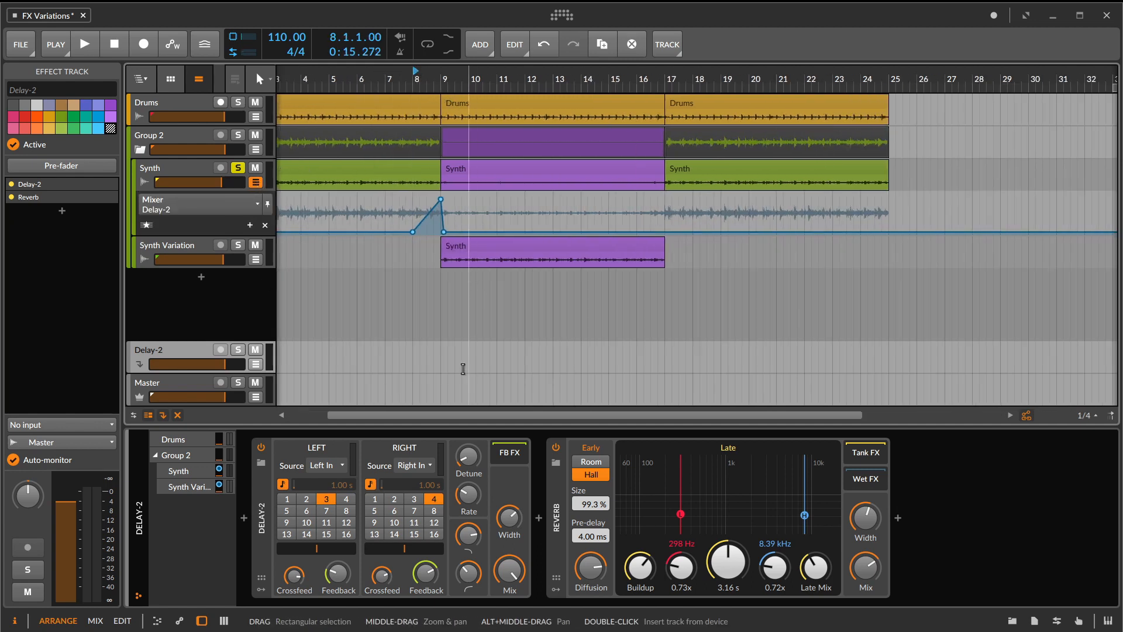
pyautogui.press('space')
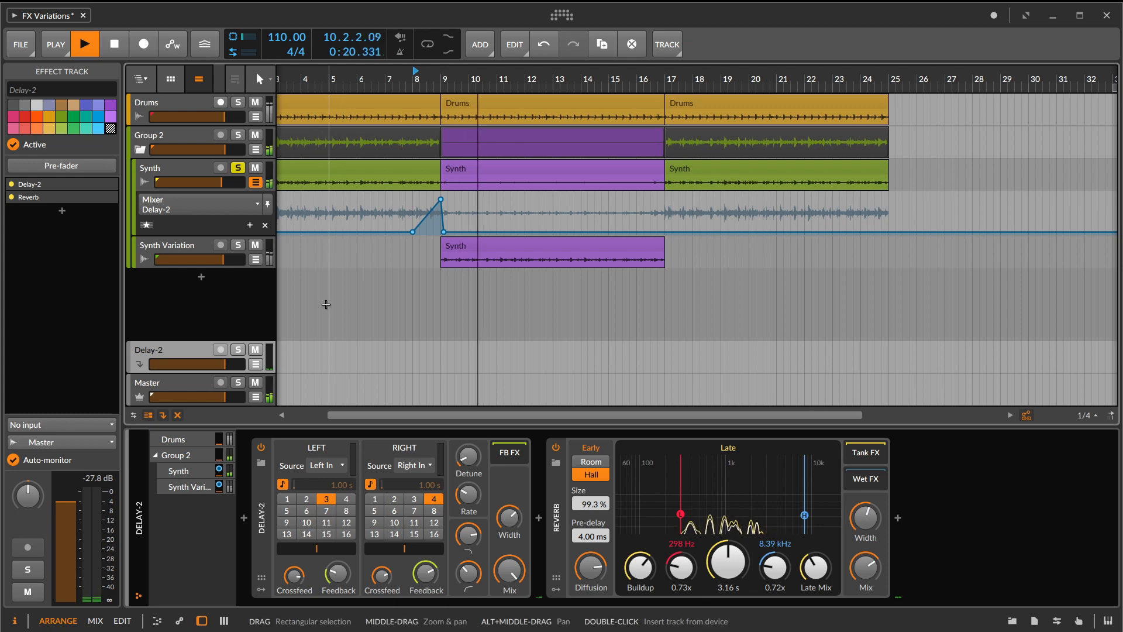
pyautogui.press('space')
# Solo the Synth Variation track too, show its Delay-2 send automation, and play from bar 15.
pyautogui.click(237, 246)
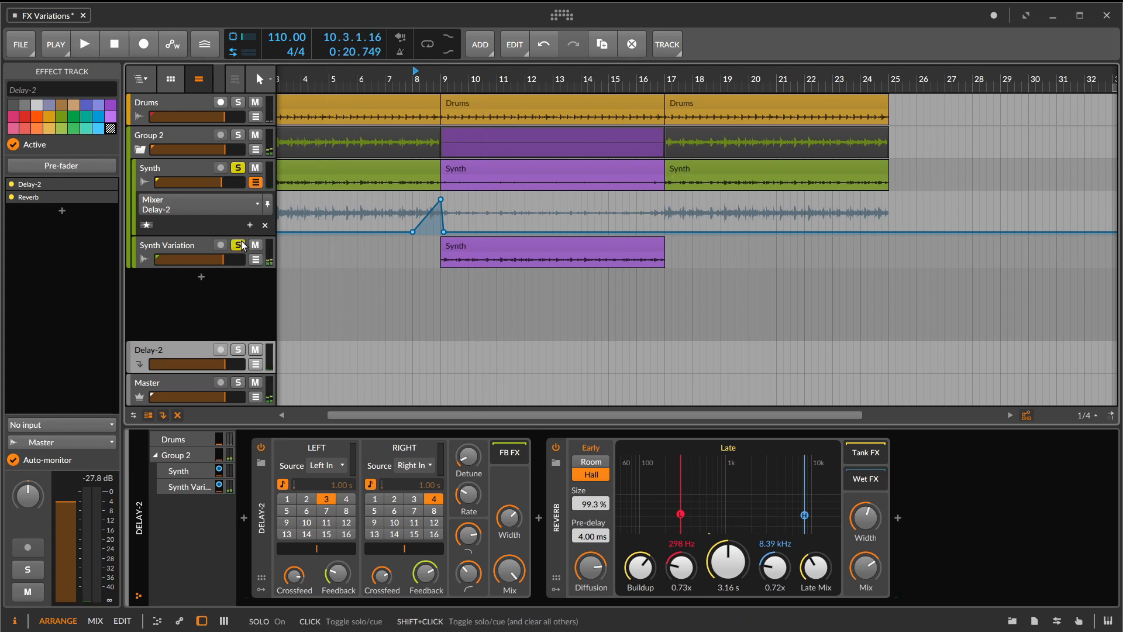
pyautogui.click(256, 259)
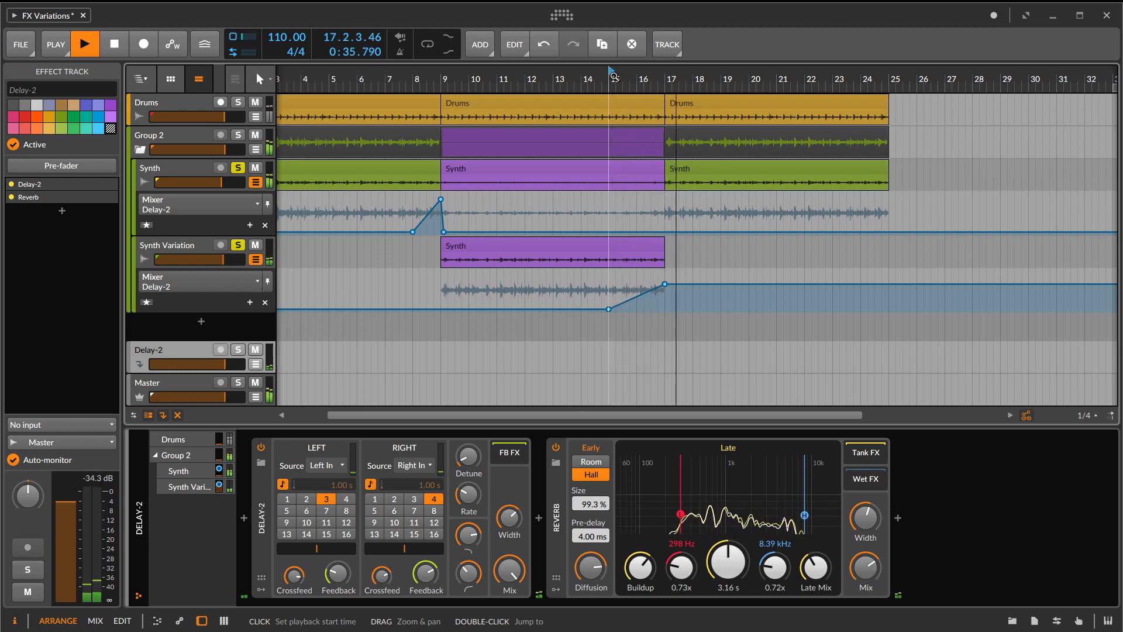
pyautogui.press('space')
pyautogui.moveTo(618, 79); pyautogui.dragTo(624, 126)
# Clear both solos and show Group 2's devices and its Filter Freq automation.
pyautogui.click(238, 246)
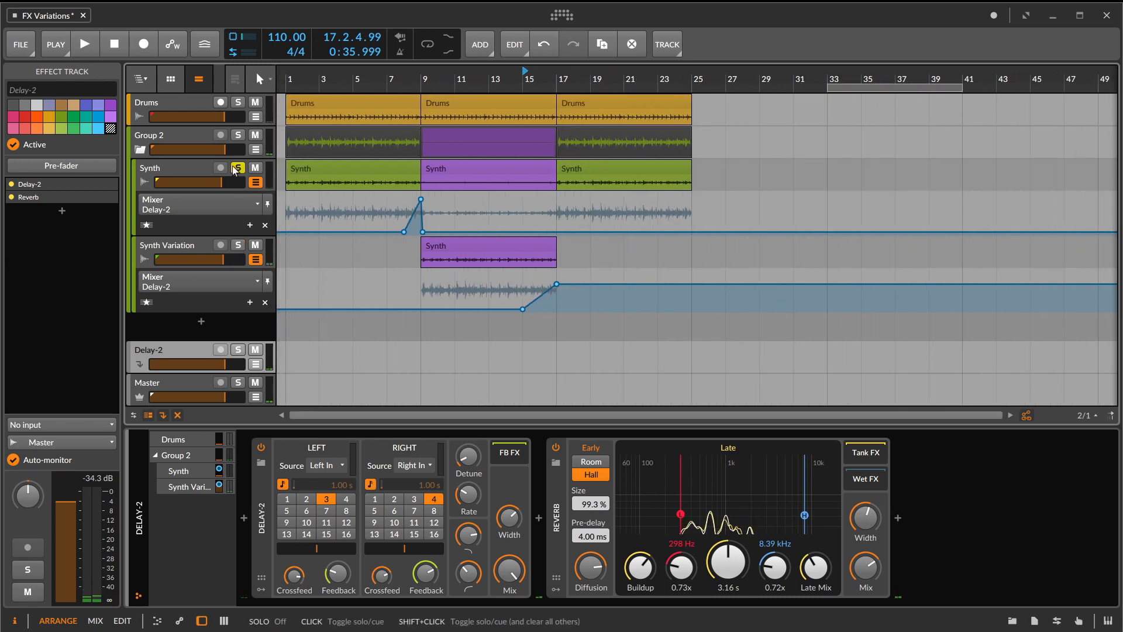
pyautogui.click(237, 168)
pyautogui.click(182, 135)
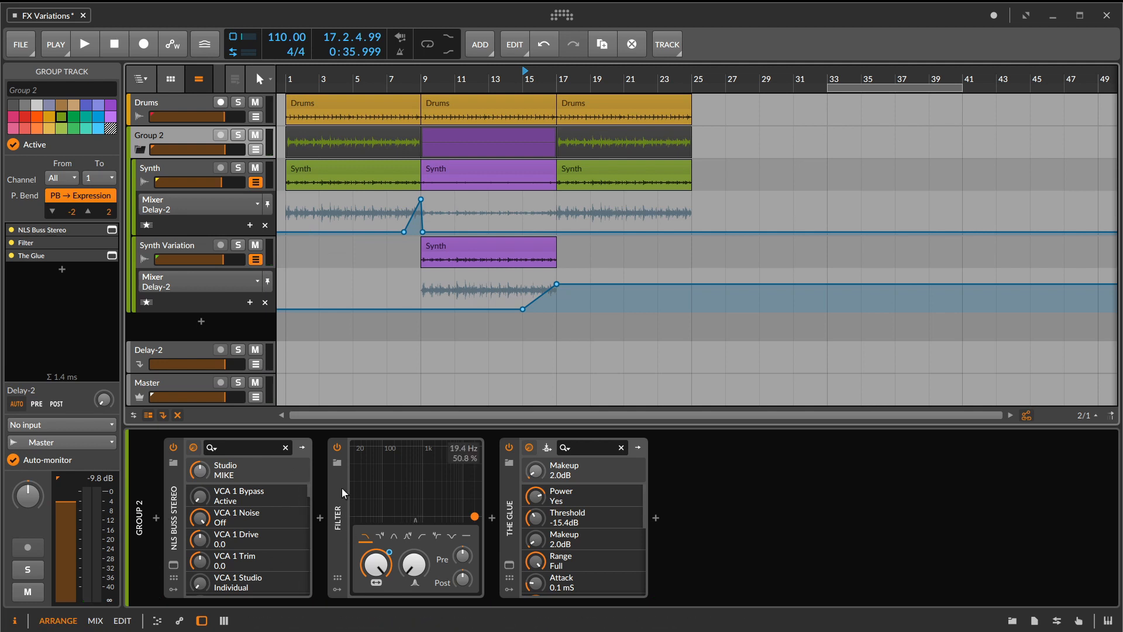
pyautogui.click(257, 150)
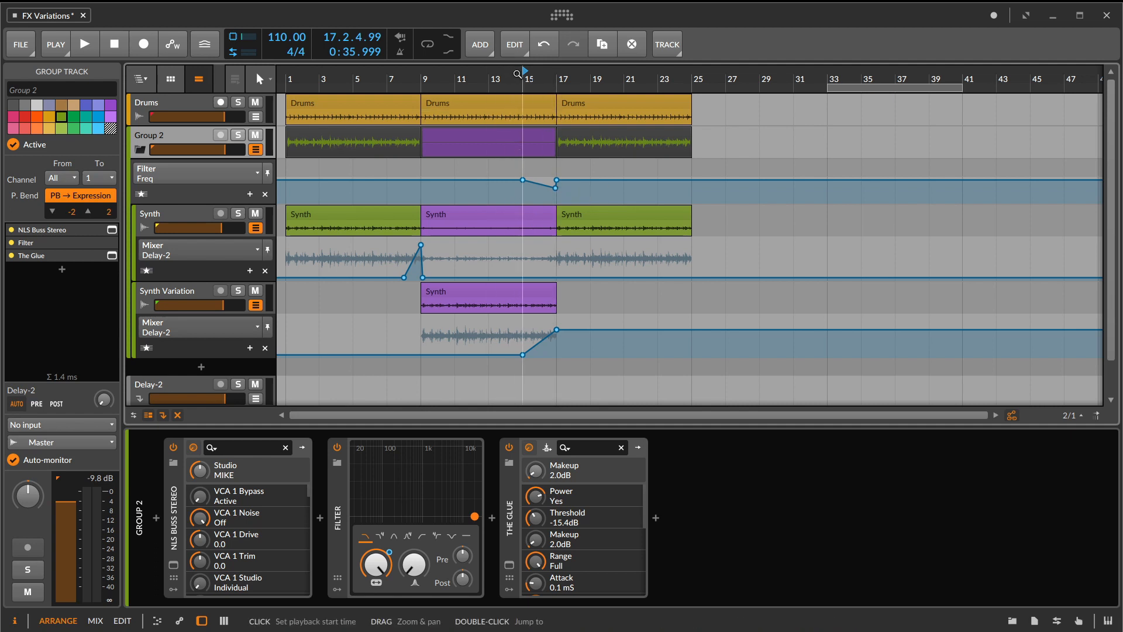
# Play the full mix from bar 5 and lower the Synth Variation track's volume slightly during playback.
pyautogui.moveTo(513, 74); pyautogui.dragTo(531, 74)
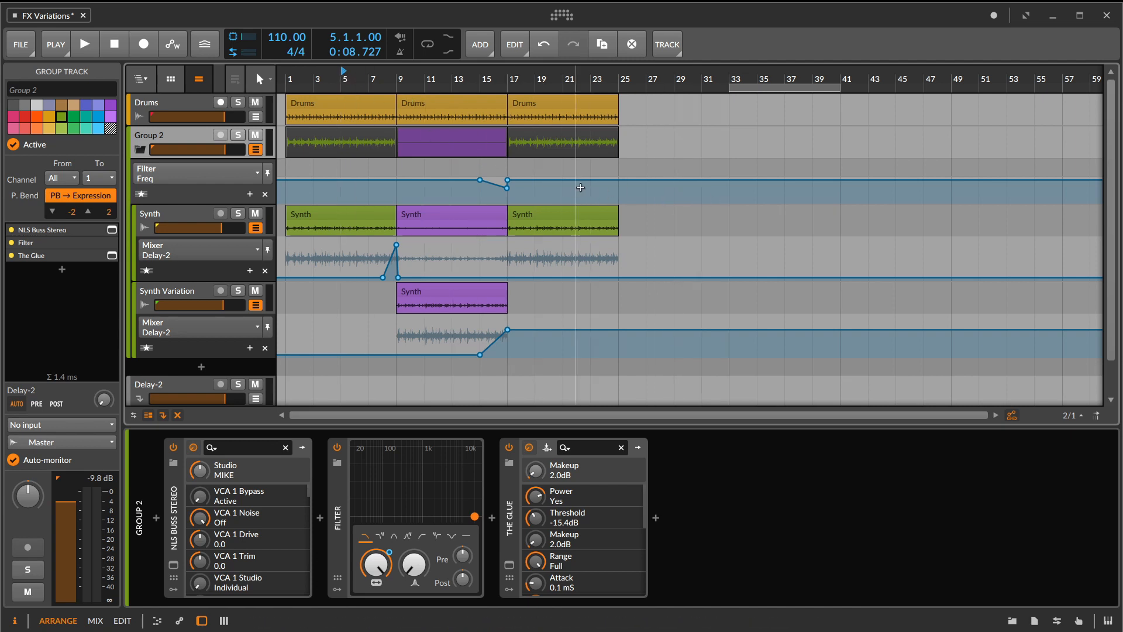
pyautogui.press('space')
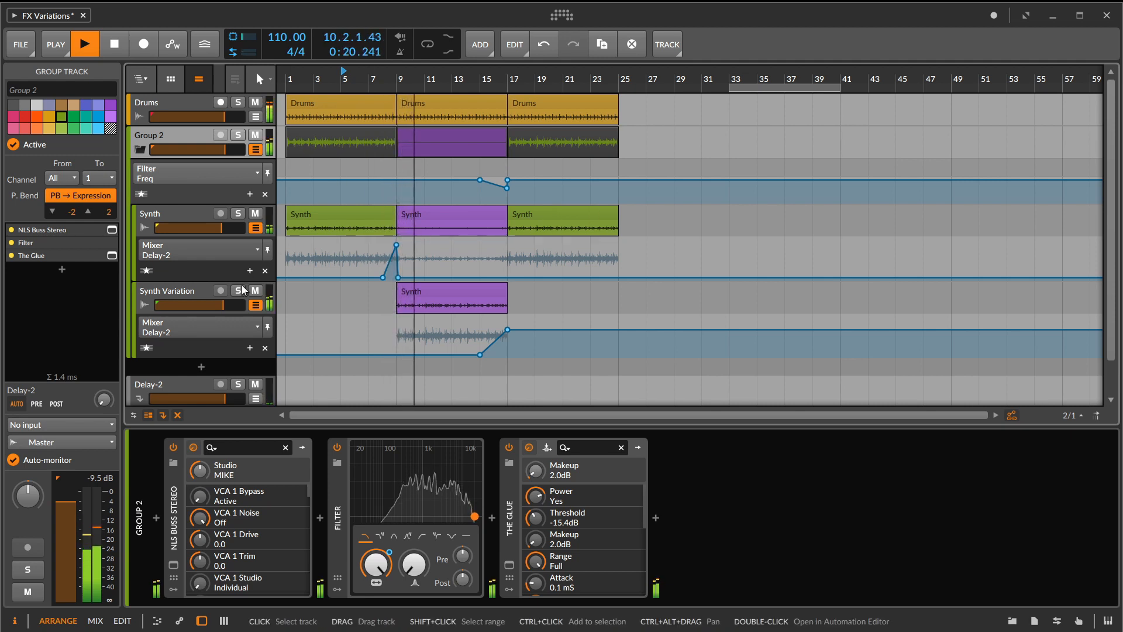
pyautogui.moveTo(222, 306); pyautogui.dragTo(219, 305)
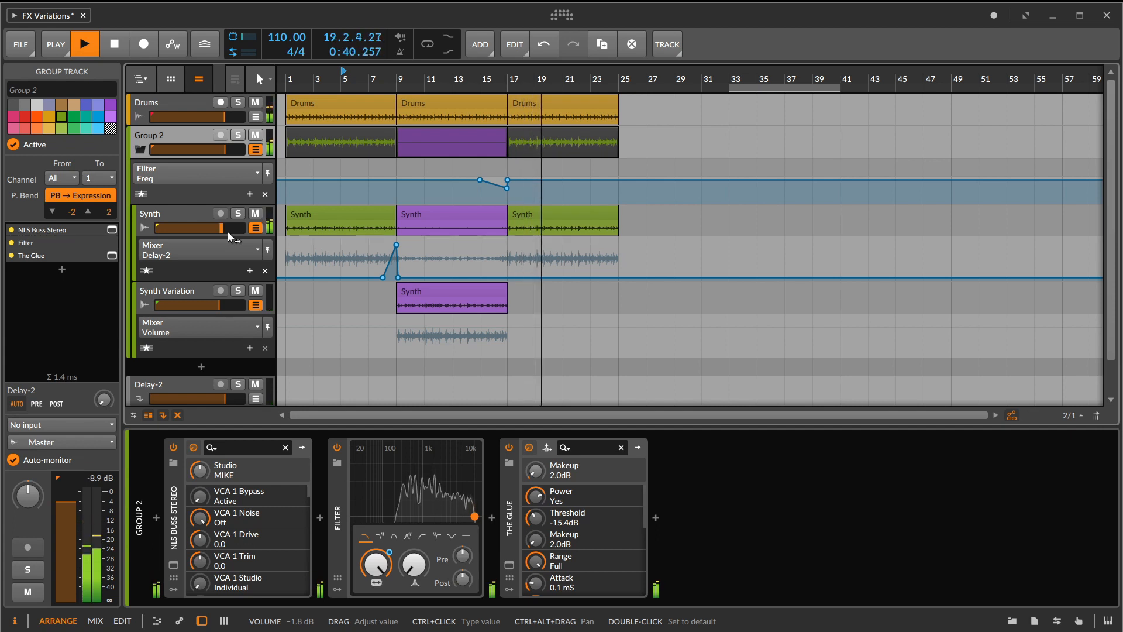
pyautogui.press('space')
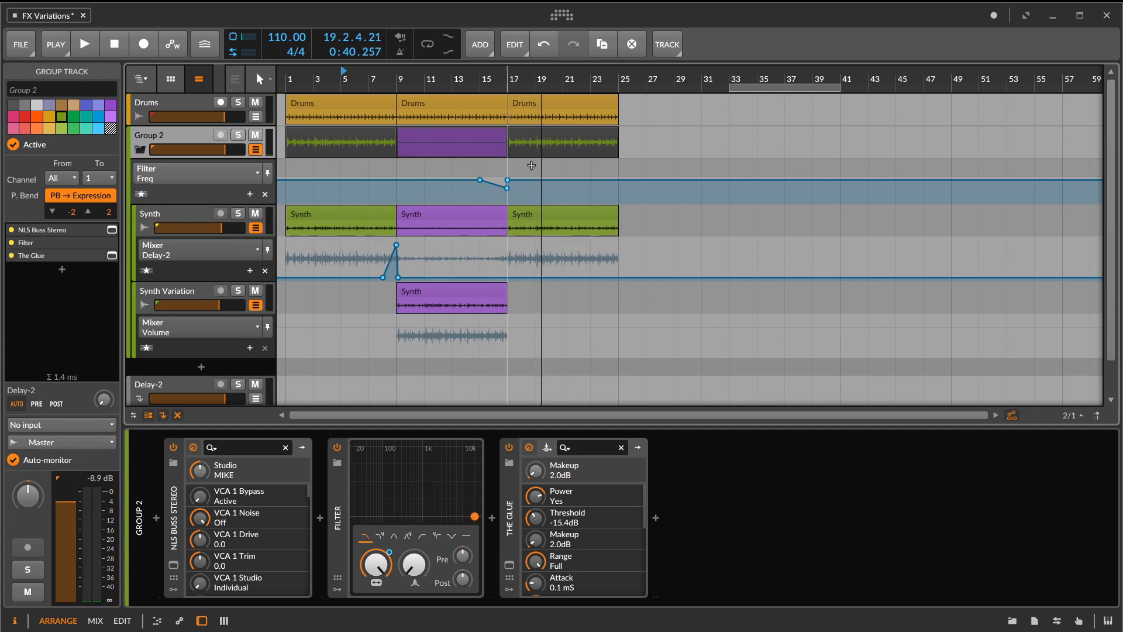
# Hide the automation lanes of Group 2, Synth and Synth Variation, and collapse Group 2 to a single track.
pyautogui.scroll(-3, 507, 79)
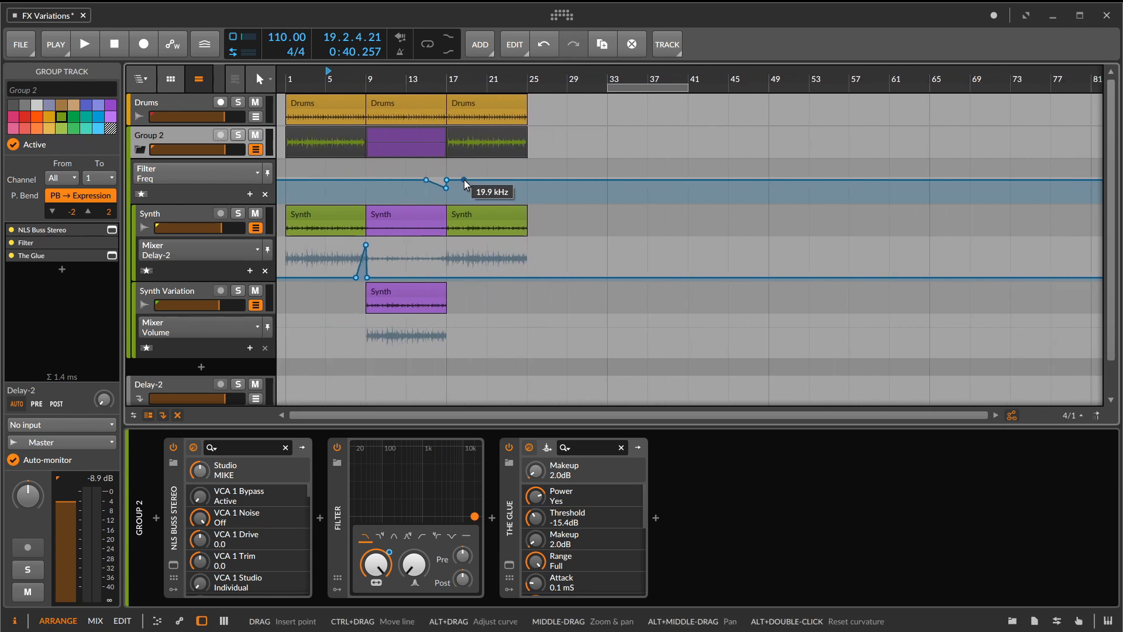
pyautogui.doubleClick(464, 180)
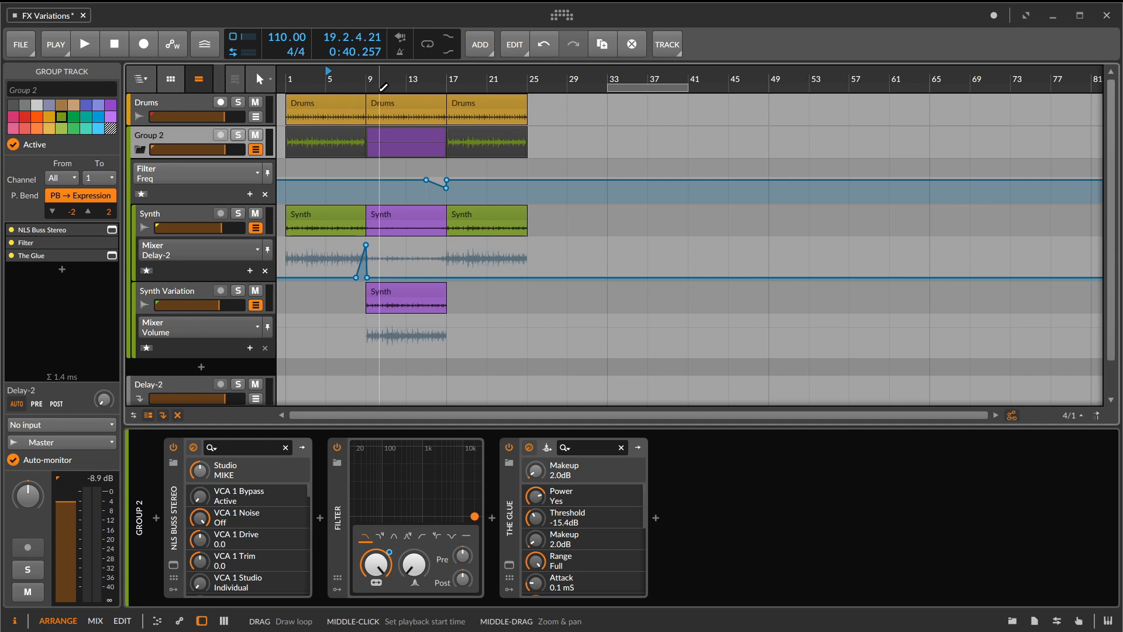
pyautogui.click(257, 150)
pyautogui.click(257, 182)
pyautogui.click(256, 215)
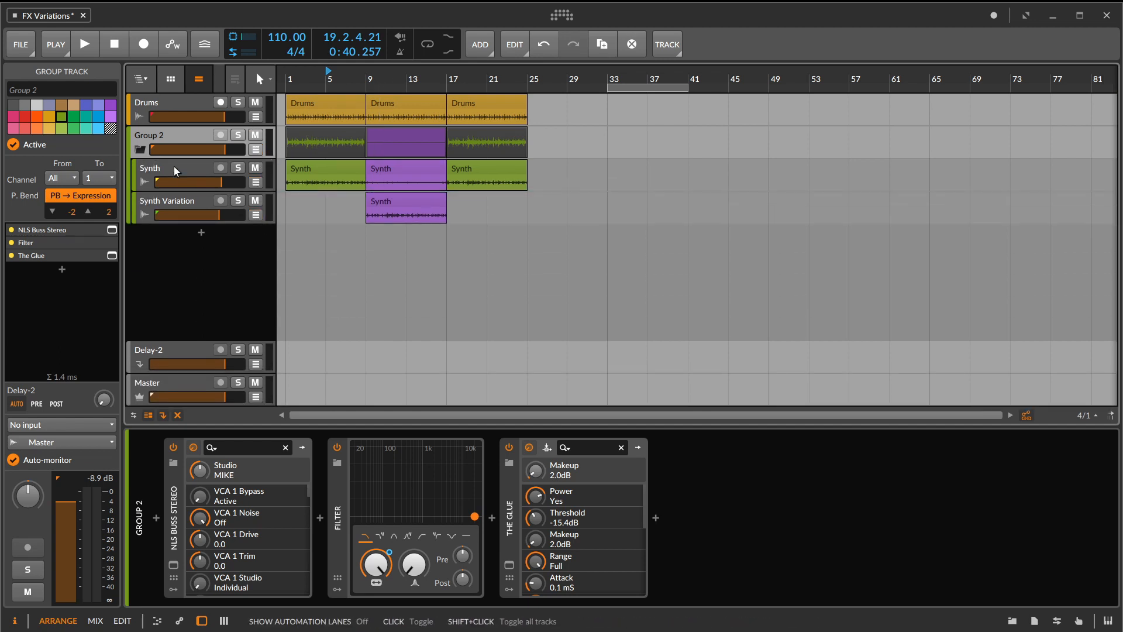
pyautogui.click(140, 149)
pyautogui.moveTo(365, 75); pyautogui.dragTo(374, 79)
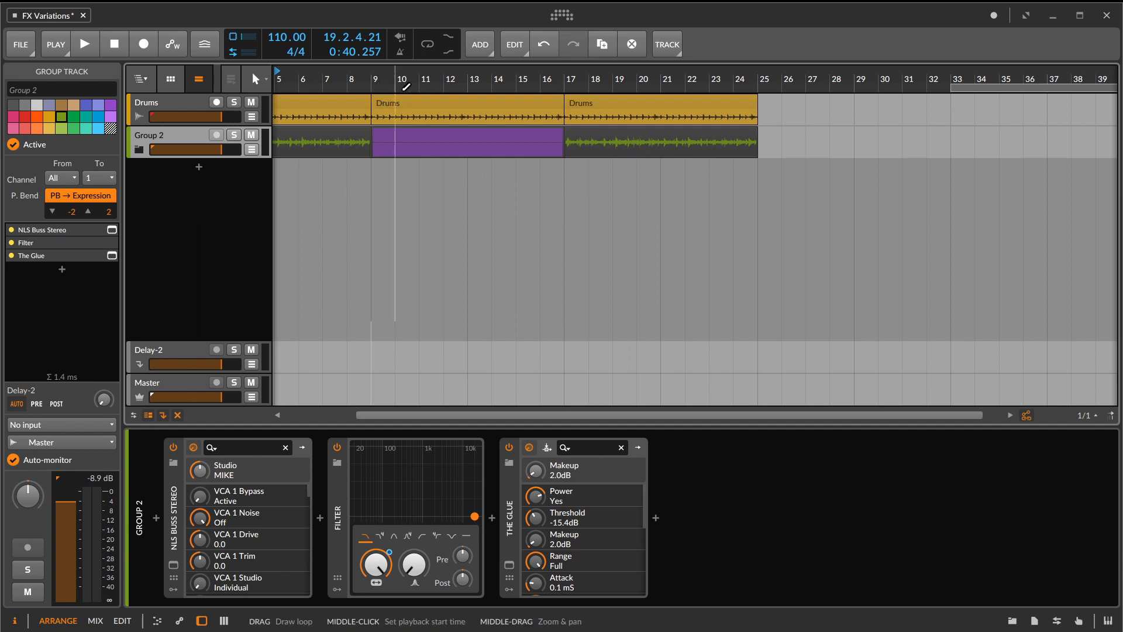
pyautogui.moveTo(404, 79); pyautogui.dragTo(424, 94)
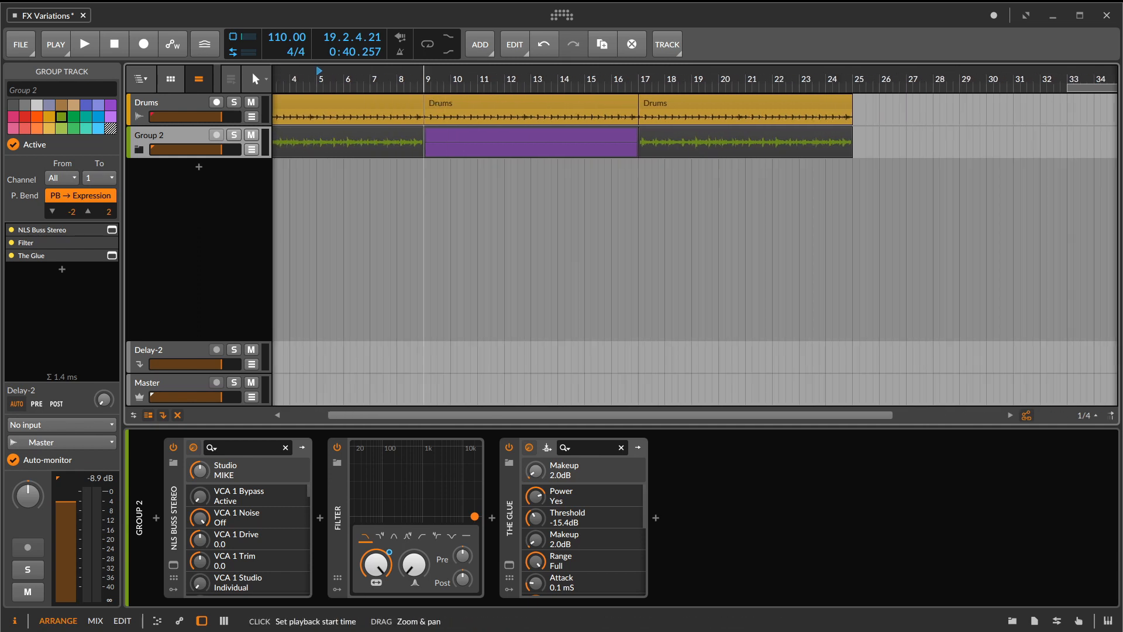
pyautogui.moveTo(618, 77); pyautogui.dragTo(485, 77)
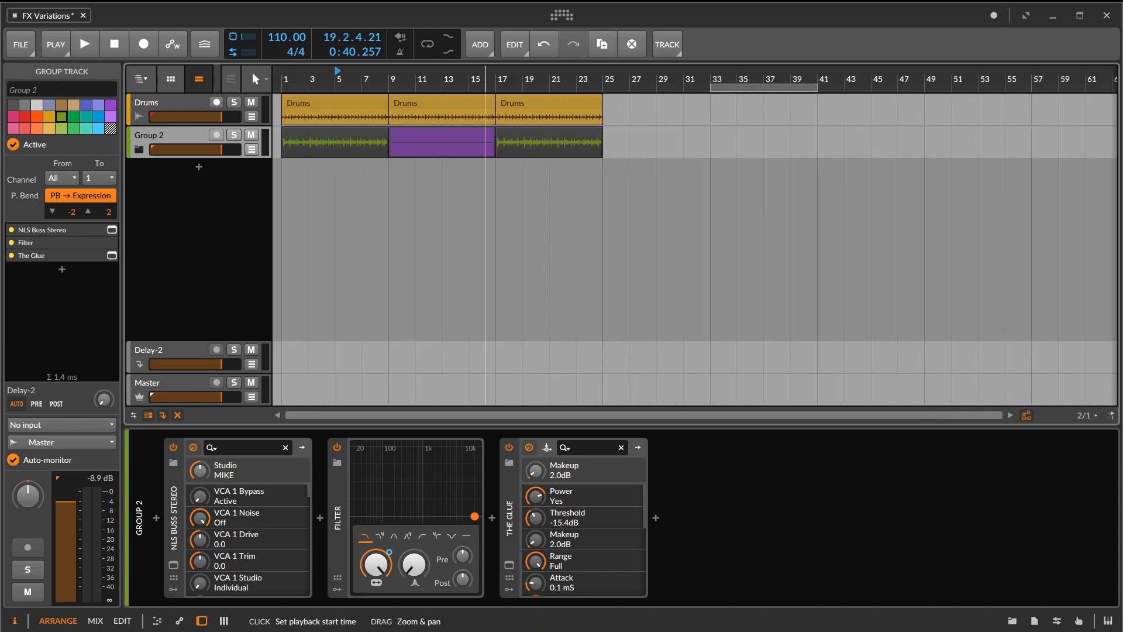
pyautogui.moveTo(603, 81); pyautogui.dragTo(578, 69)
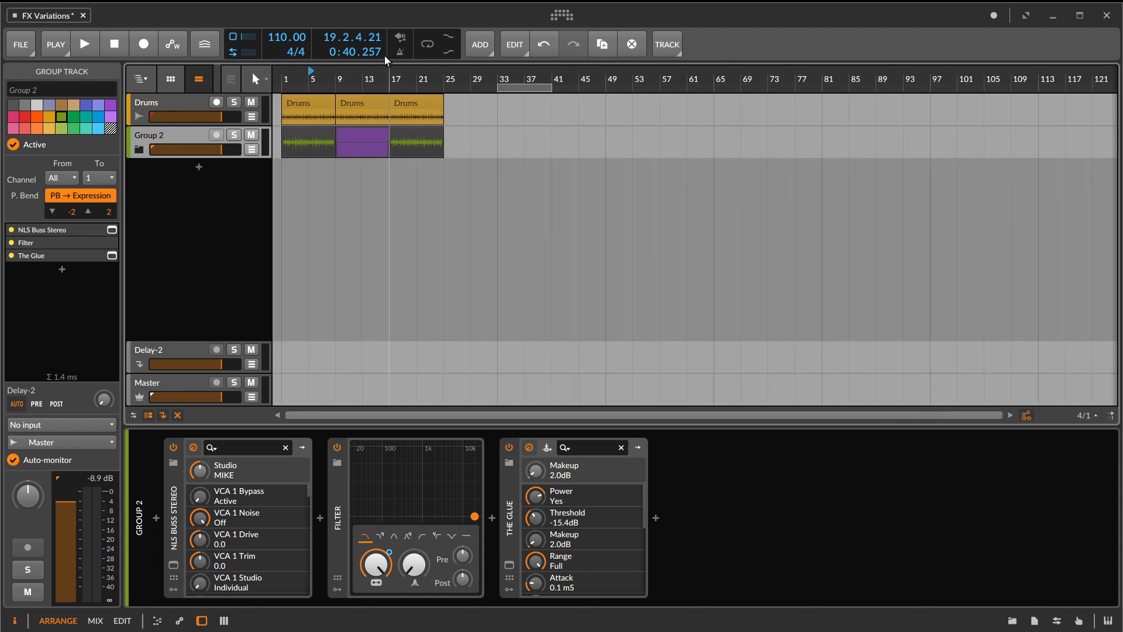